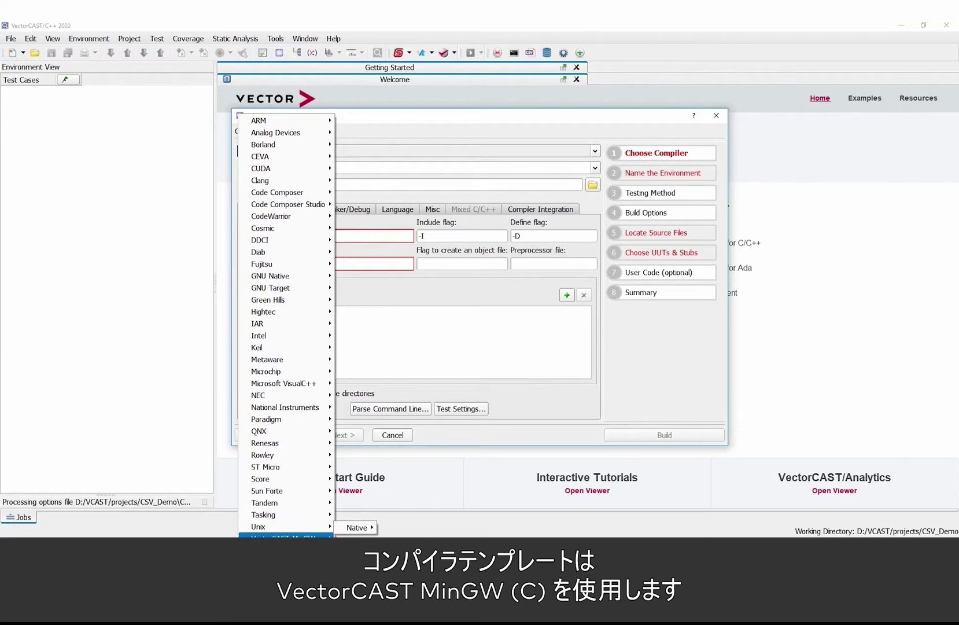
Choose the VectorCAST MinGW (C) native compiler template and name the new environment CSV_EXAMPLE.
mouse_move(310, 536)
click(349, 536)
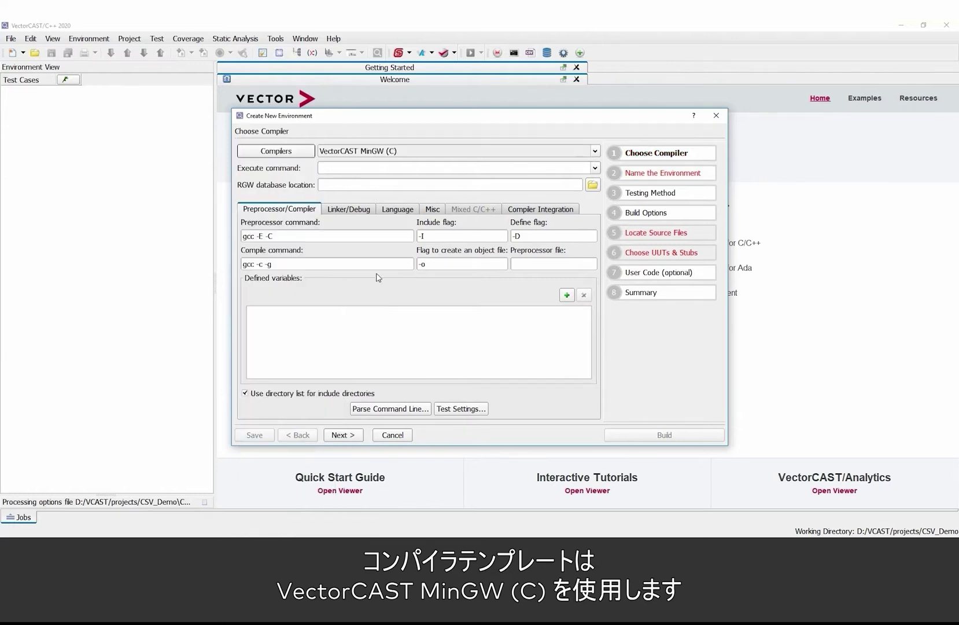
click(659, 174)
text(CS)
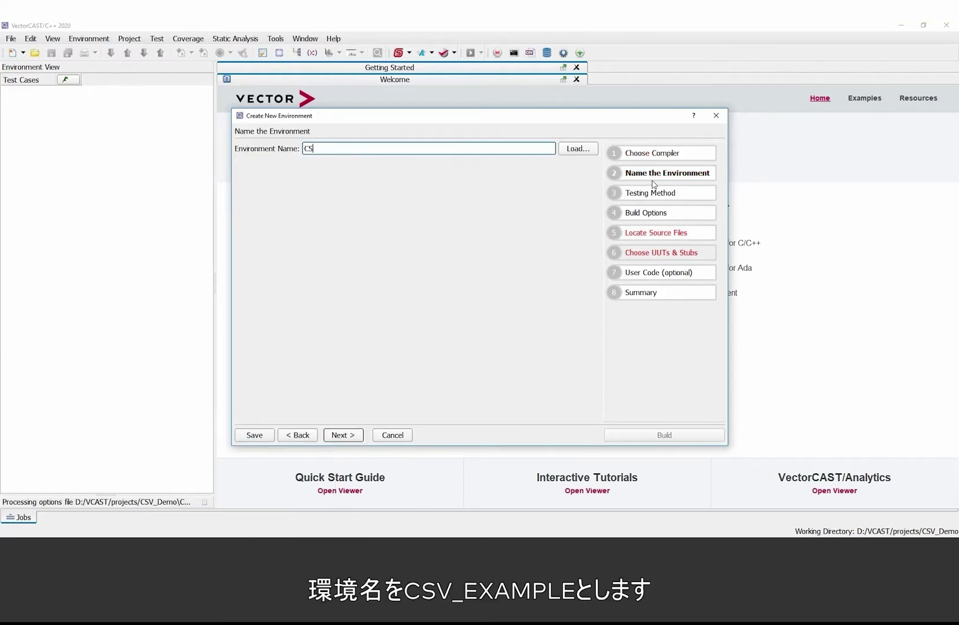
text(V_EXAMPLE)
Set the environment's coverage type to Statement+Branch in the build options.
click(661, 213)
click(357, 157)
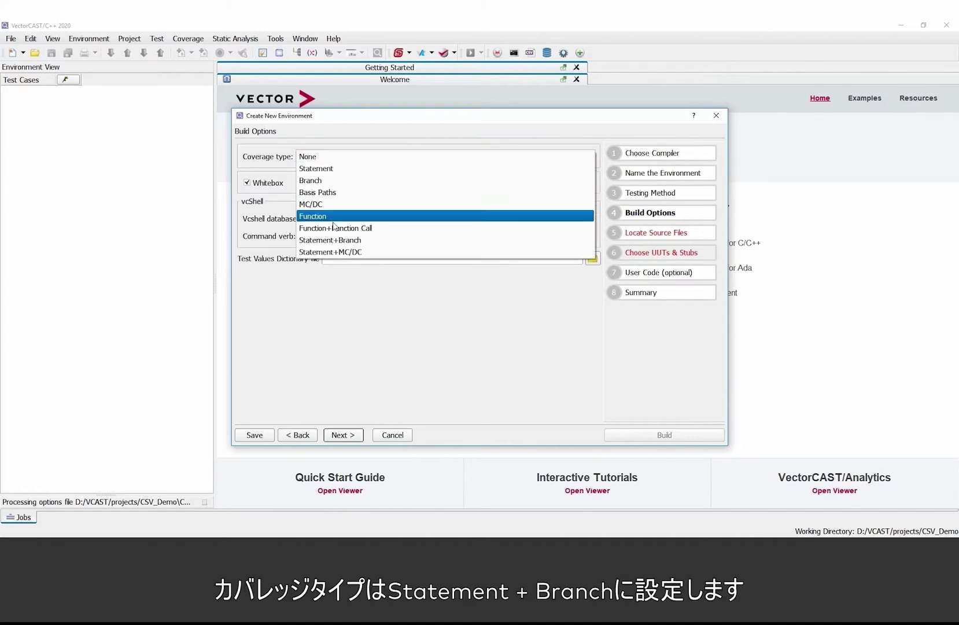
click(336, 240)
Add C:\VCAST\installs\vc20\Tutorial\c as a source directory for the environment.
click(664, 234)
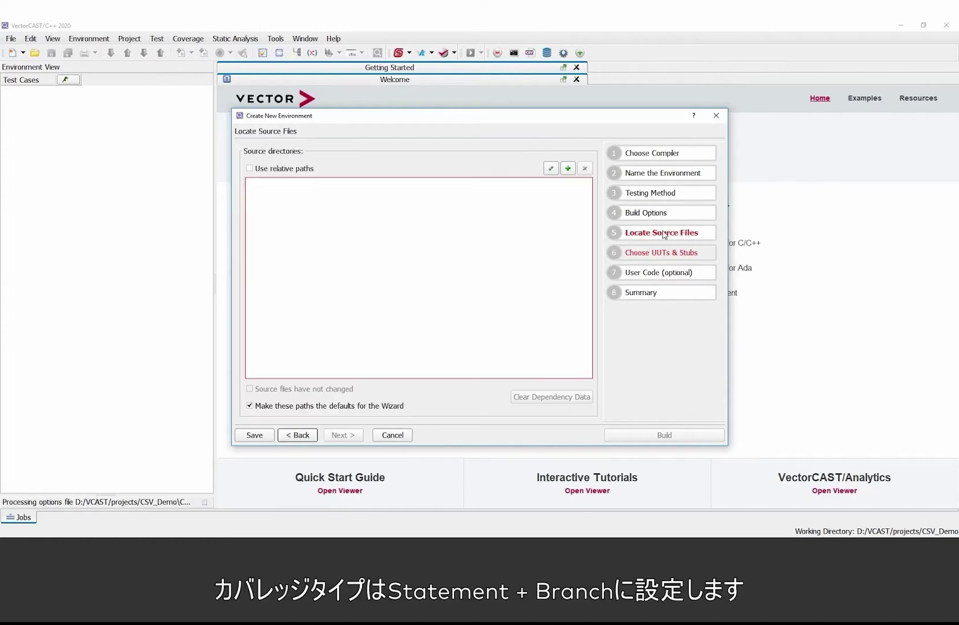
click(568, 168)
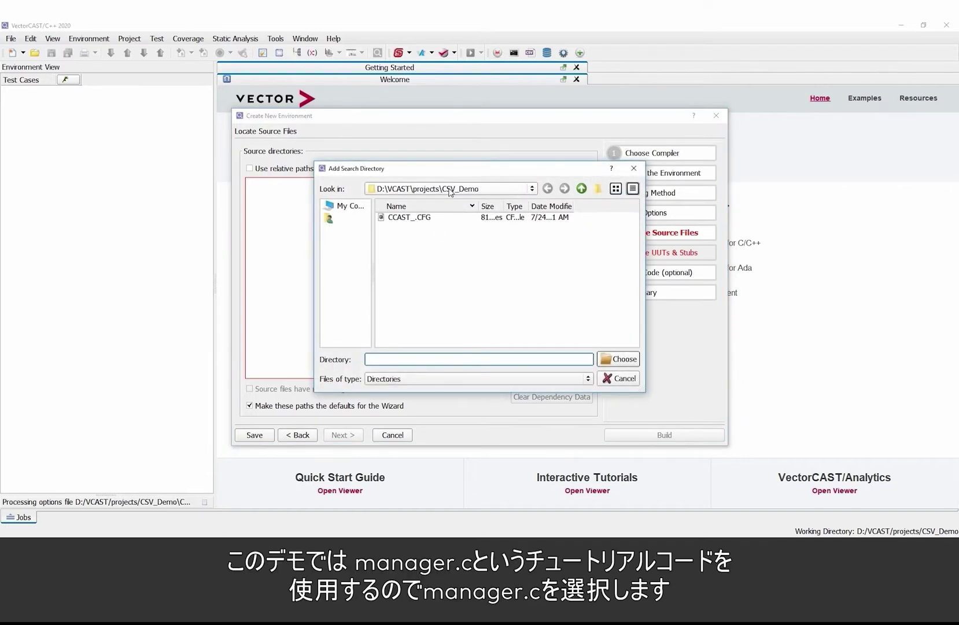
click(450, 192)
click(454, 272)
click(392, 227)
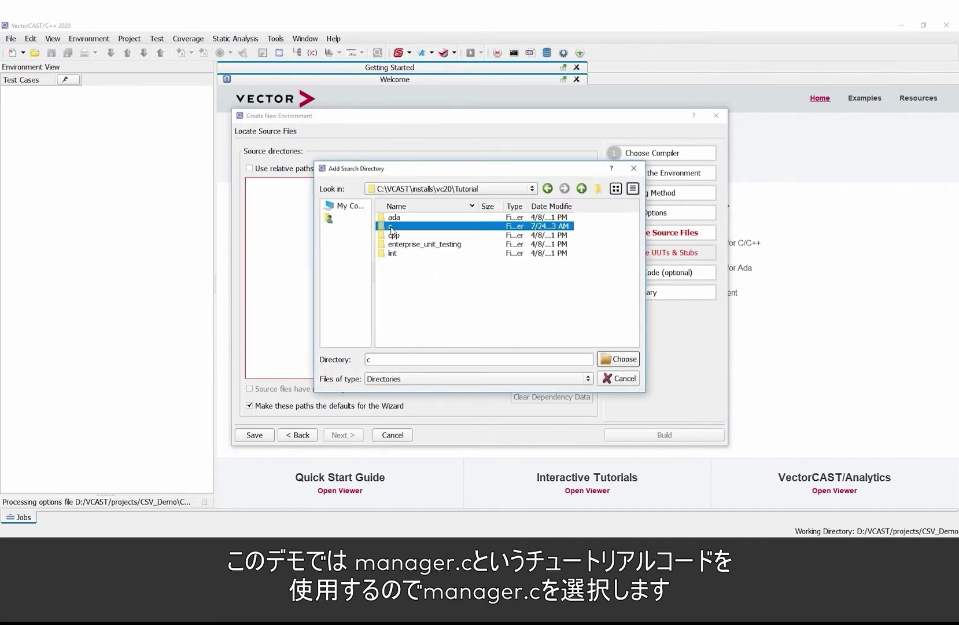
double_click(391, 229)
click(613, 359)
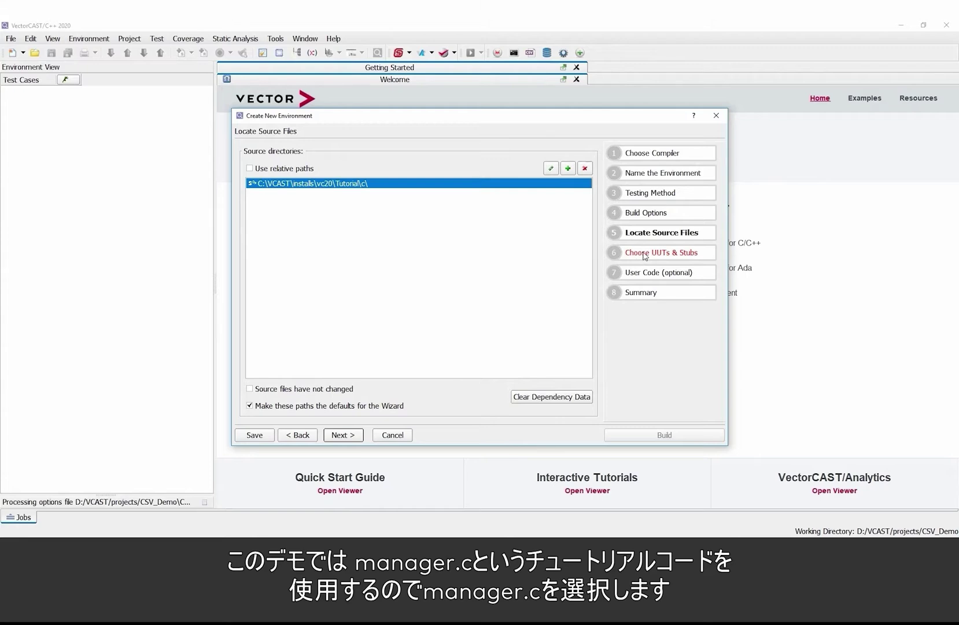
Add manager.c as the unit under test and build the environment.
click(645, 254)
double_click(272, 219)
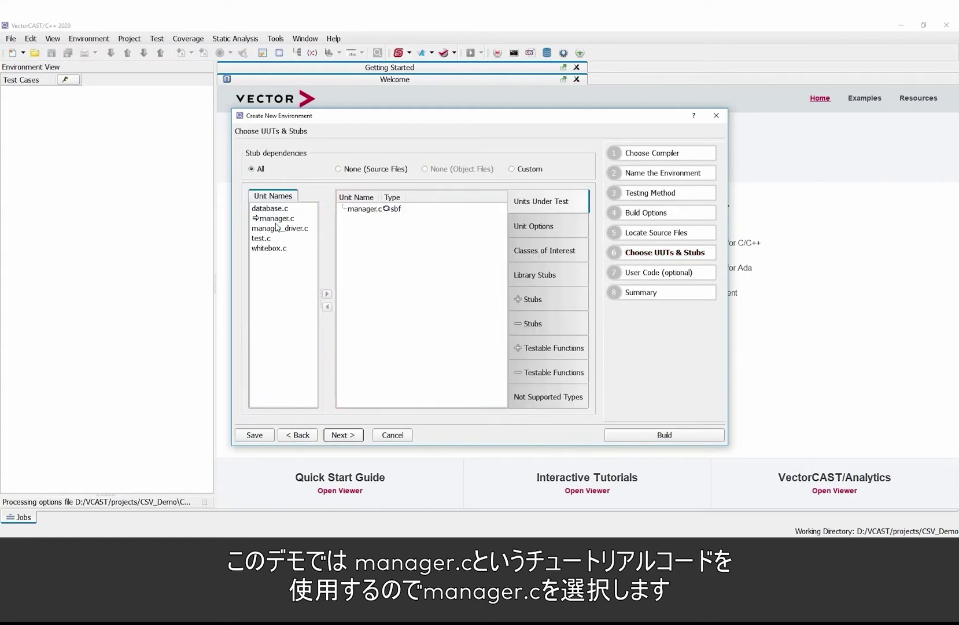
click(656, 435)
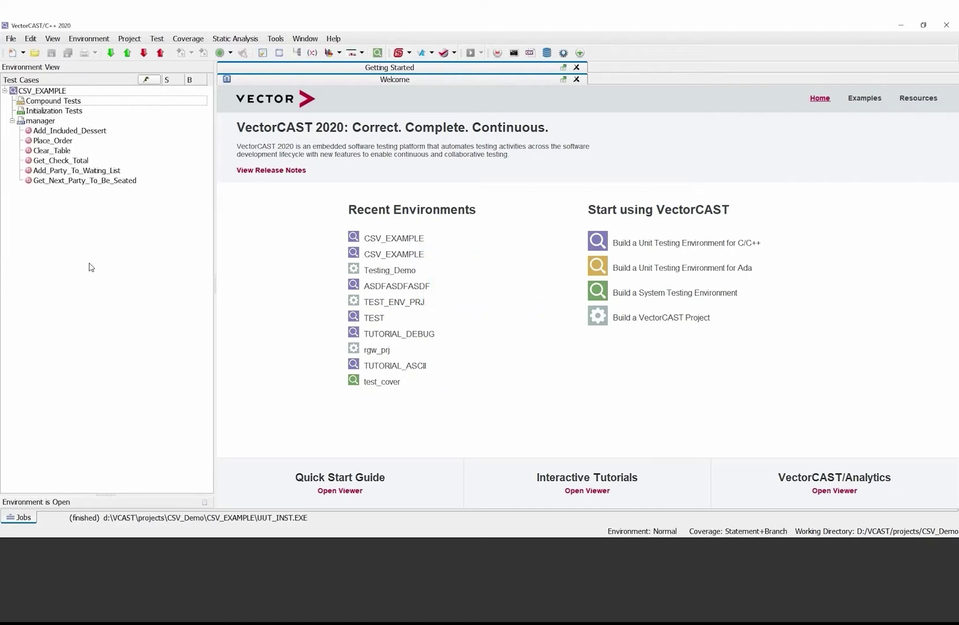
Generate a CSV map for the Place_Order function of the manager unit.
click(47, 141)
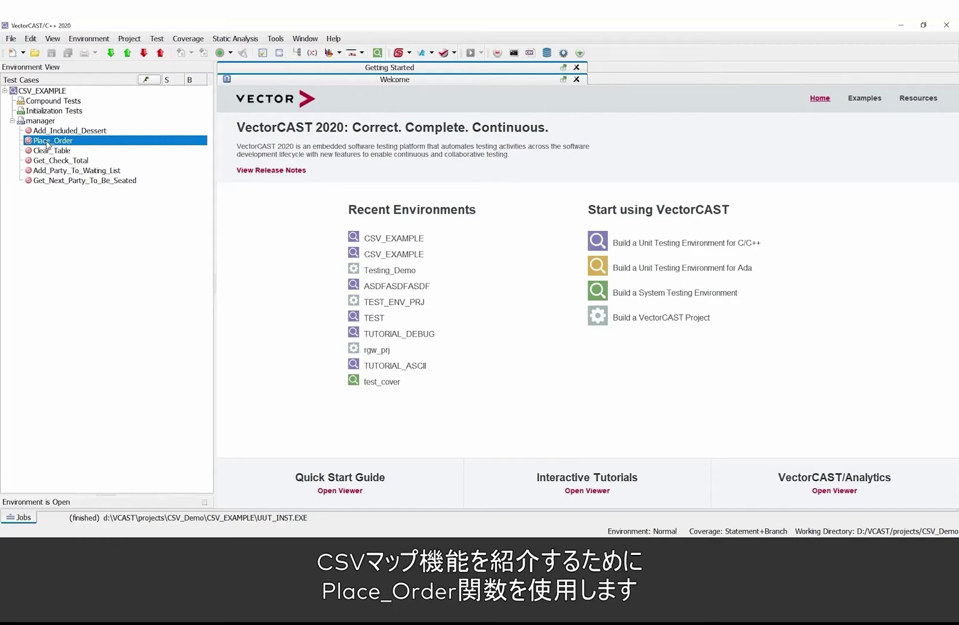
right_click(47, 144)
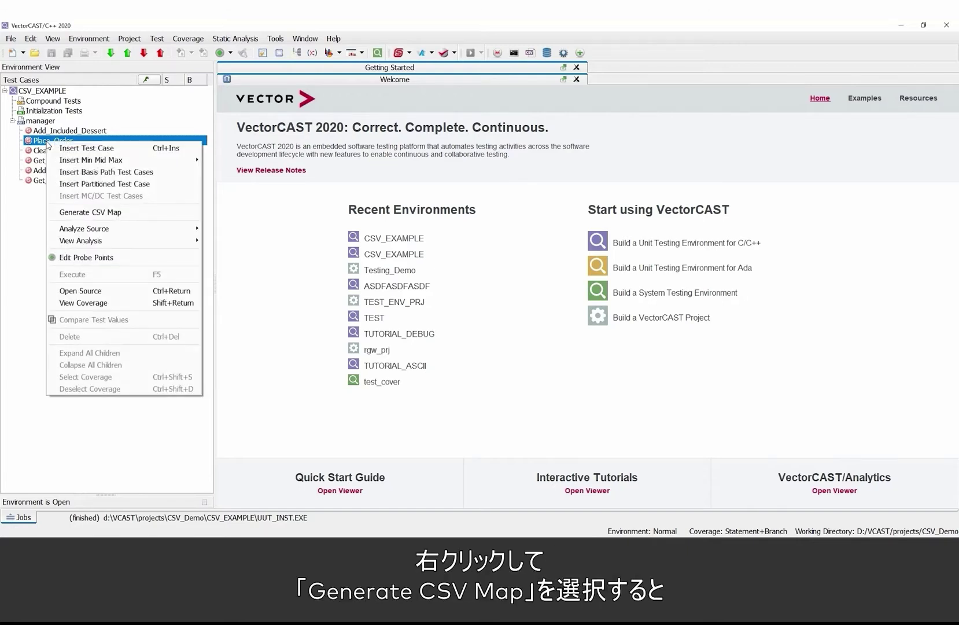
click(111, 213)
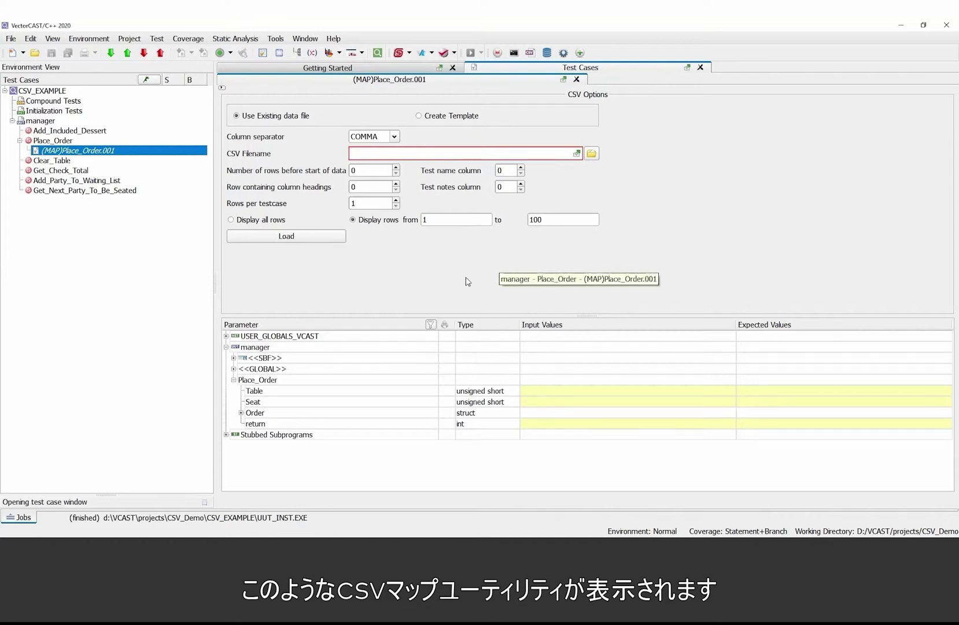
Open the source code of the Place_Order function and enlarge the source window.
right_click(54, 143)
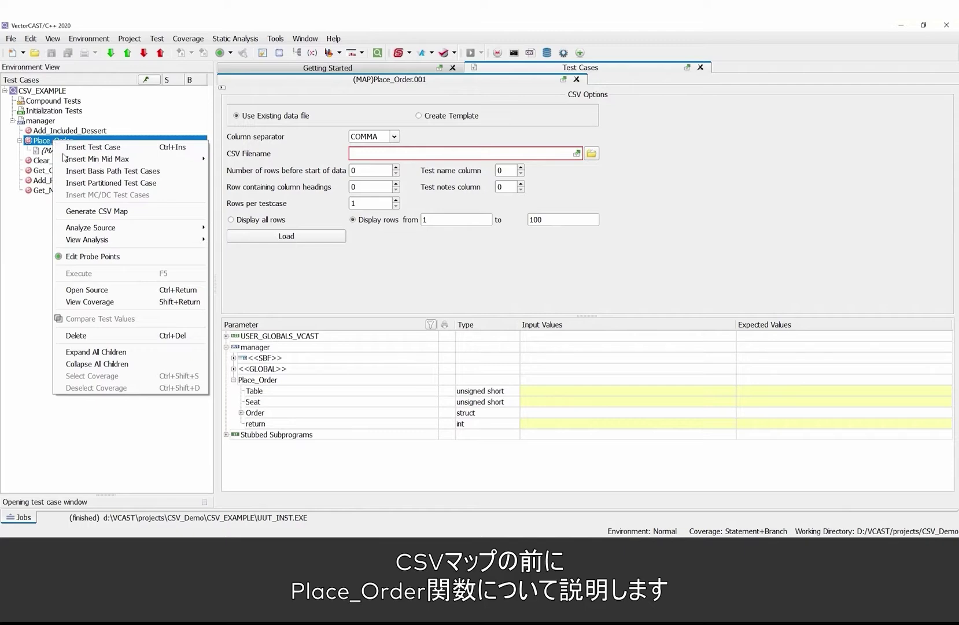
click(87, 290)
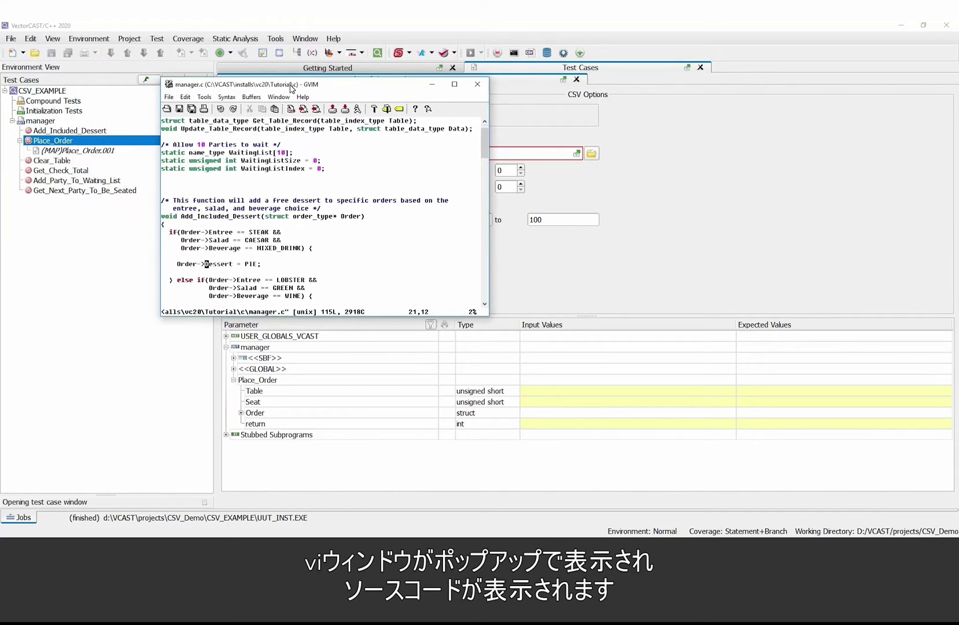
drag(505, 311, 628, 469)
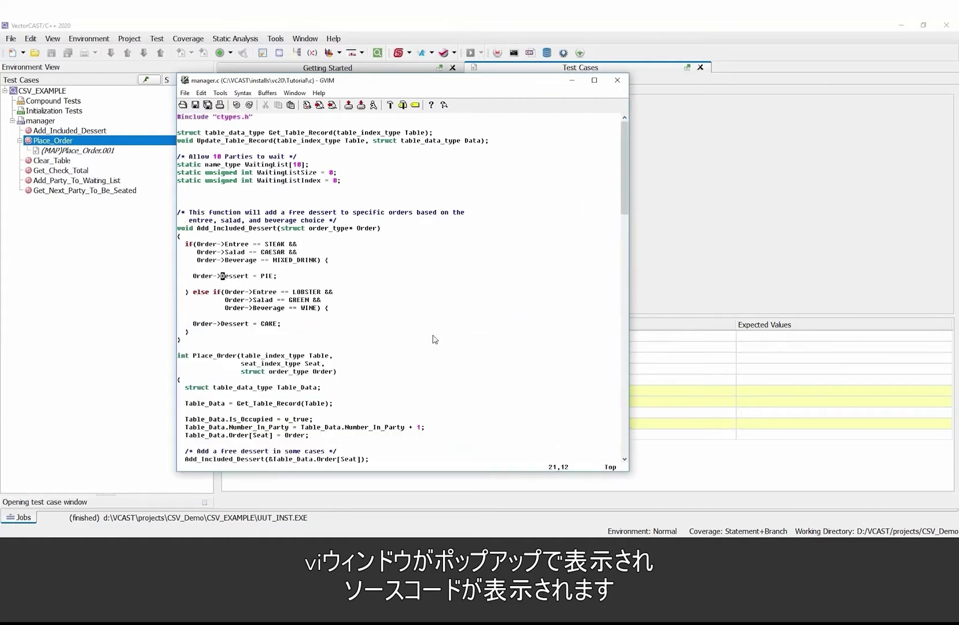
Examine Place_Order's parameters in manager.c and its calls to Get_Table_Record and Update_Table_Record.
scroll(212, 243, down, 5)
double_click(211, 237)
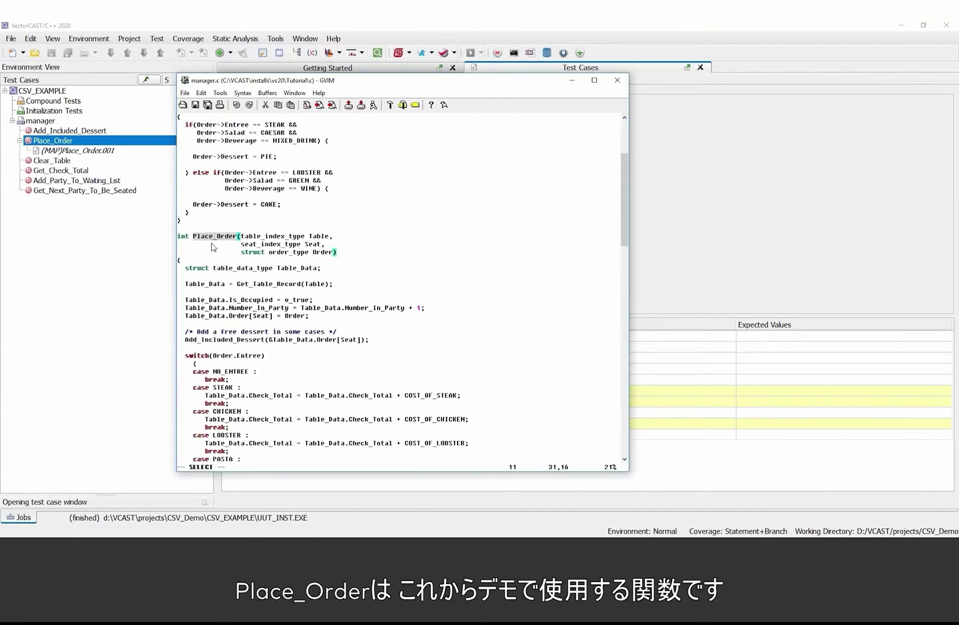
double_click(318, 237)
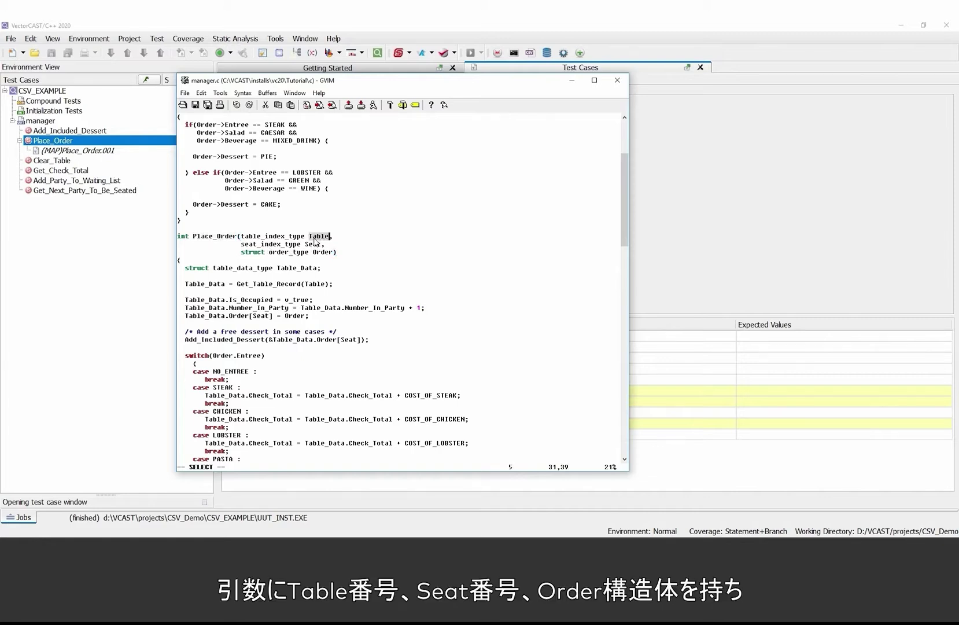
double_click(324, 252)
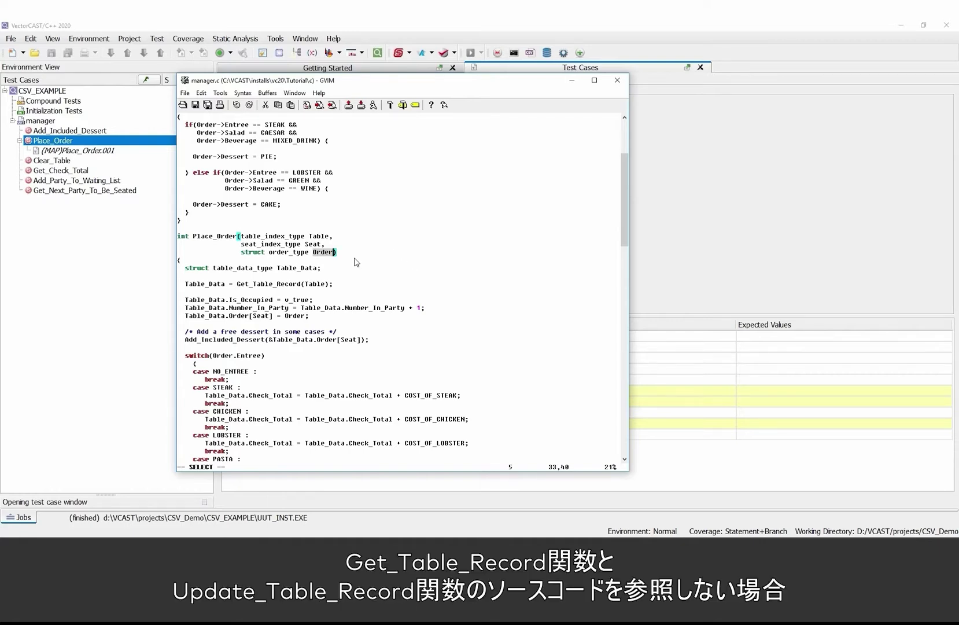
double_click(268, 284)
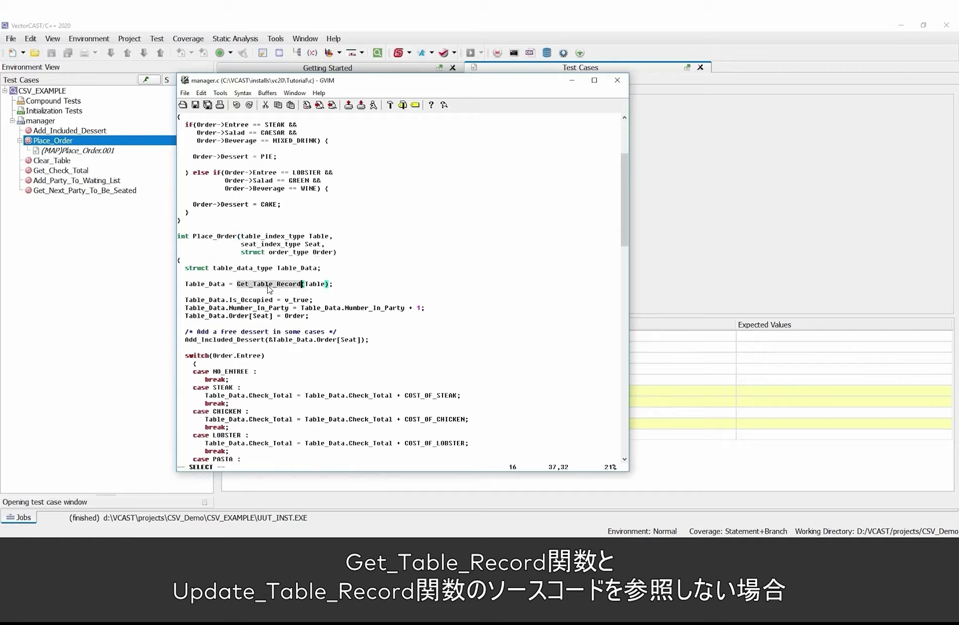
scroll(413, 296, down, 2)
click(239, 454)
scroll(239, 454, down, 3)
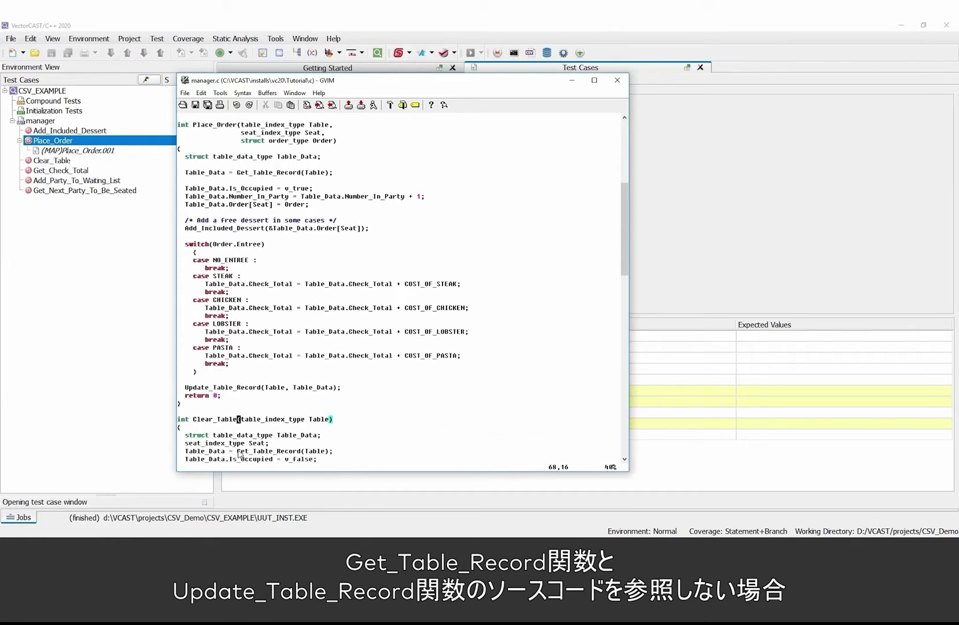
double_click(231, 387)
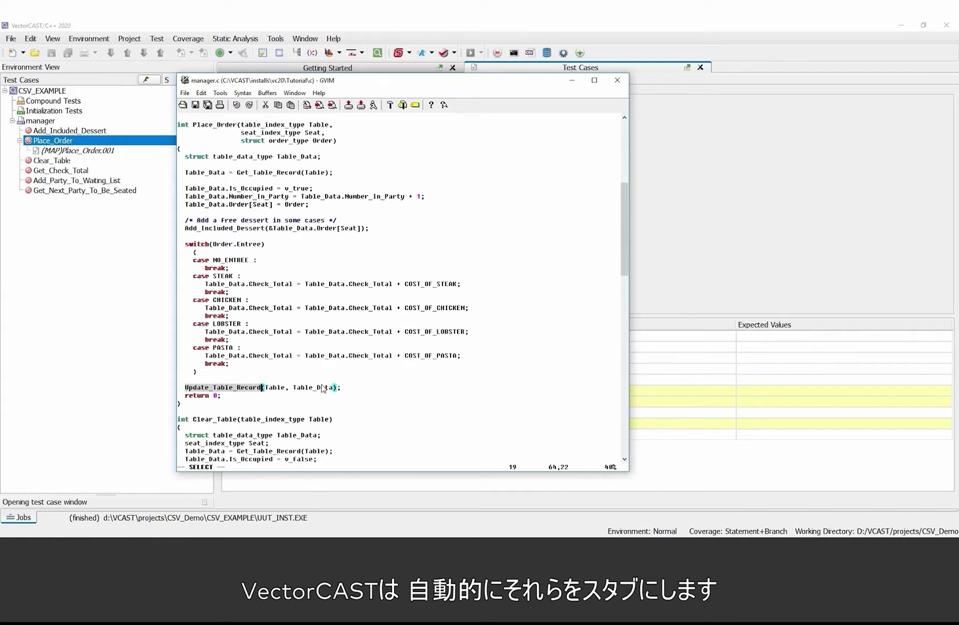
double_click(276, 173)
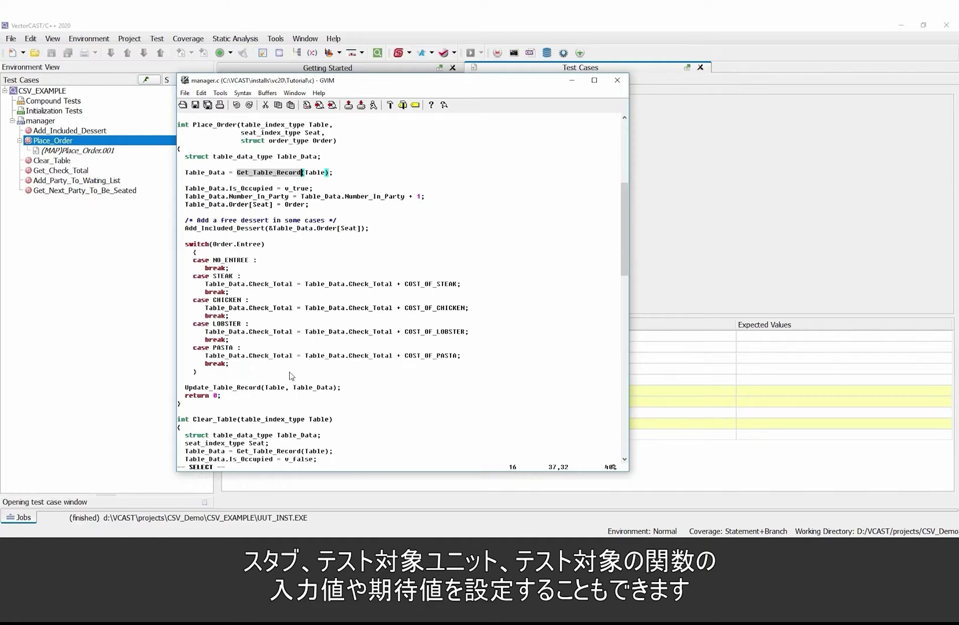
Return to VectorCAST and rename the CSV map under Place_Order as Place_Order_CSV_Mapping.
click(206, 23)
click(65, 151)
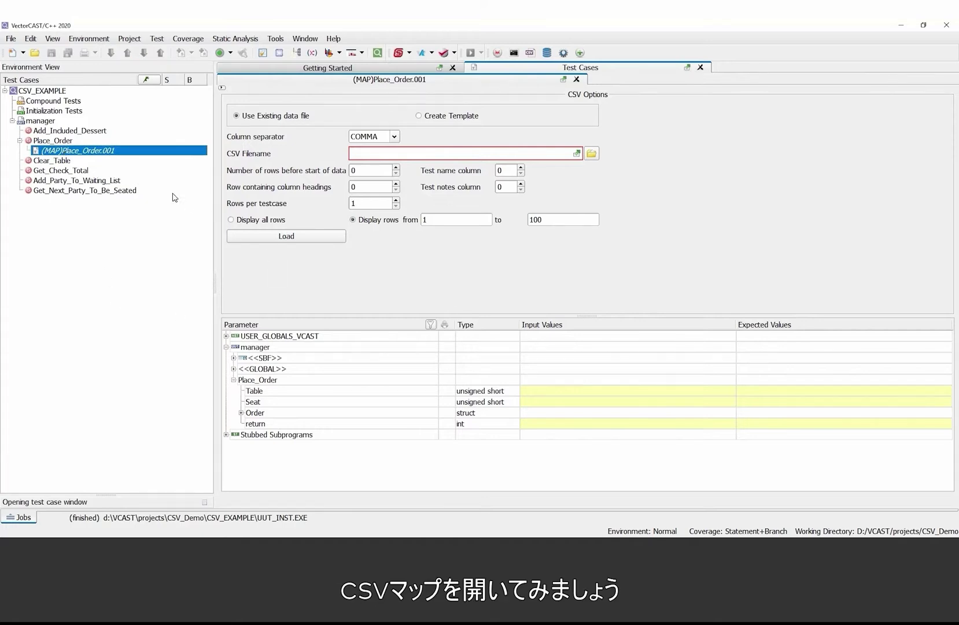
right_click(97, 157)
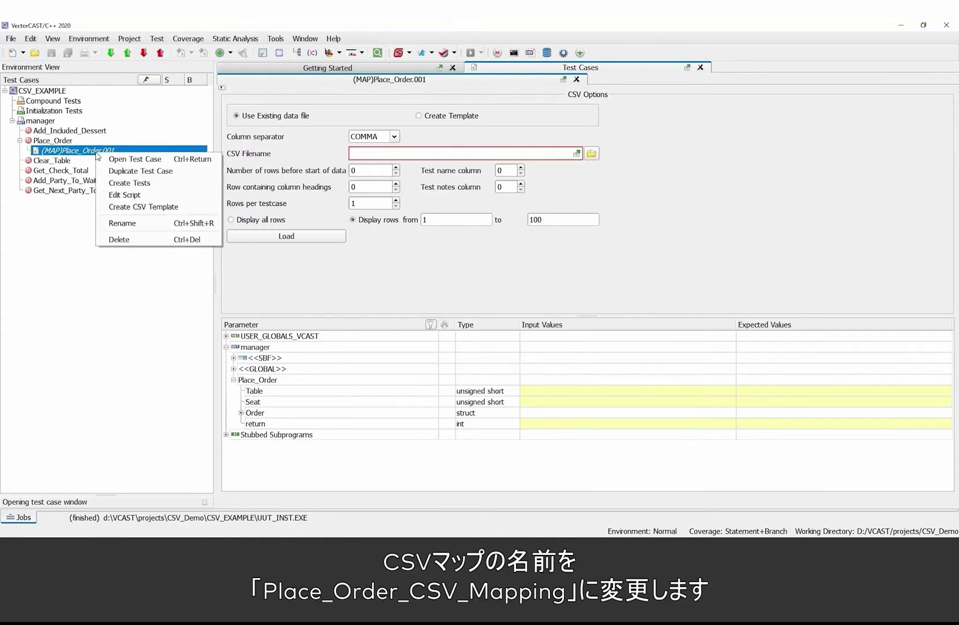
click(139, 224)
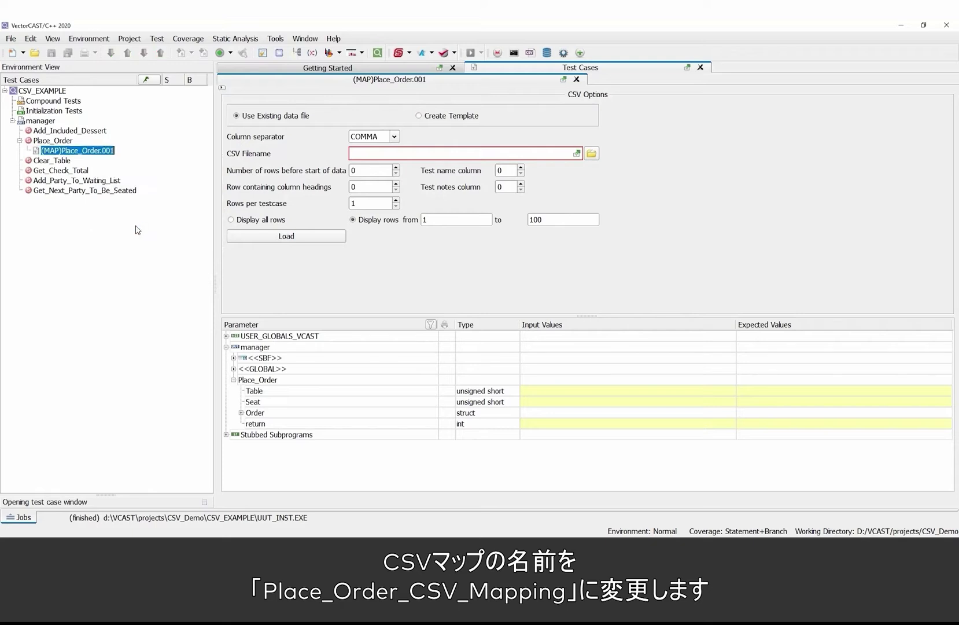
text(PLA)
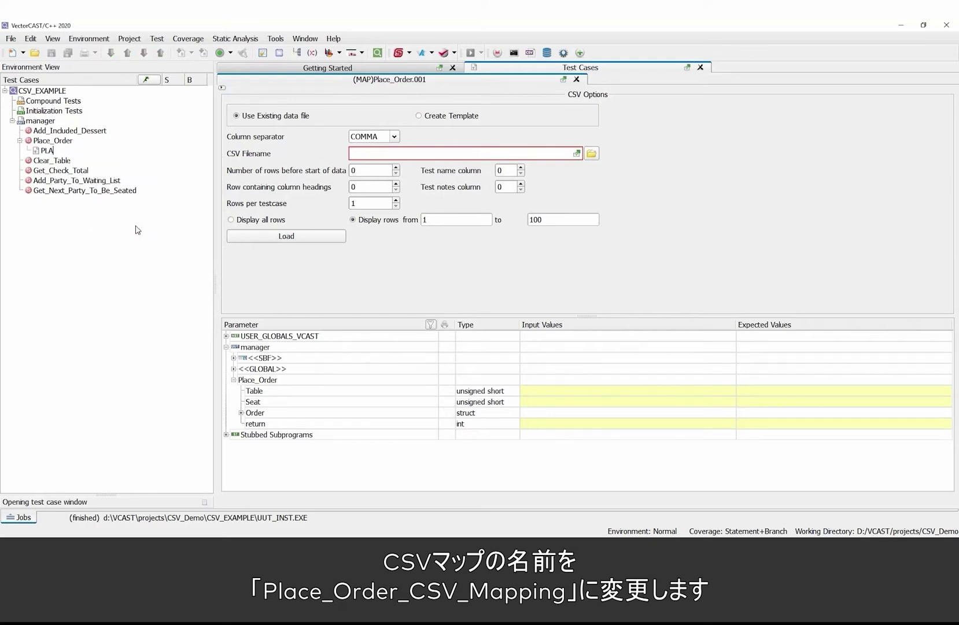
text(lace_Order_CSV_Mapping)
key(Return)
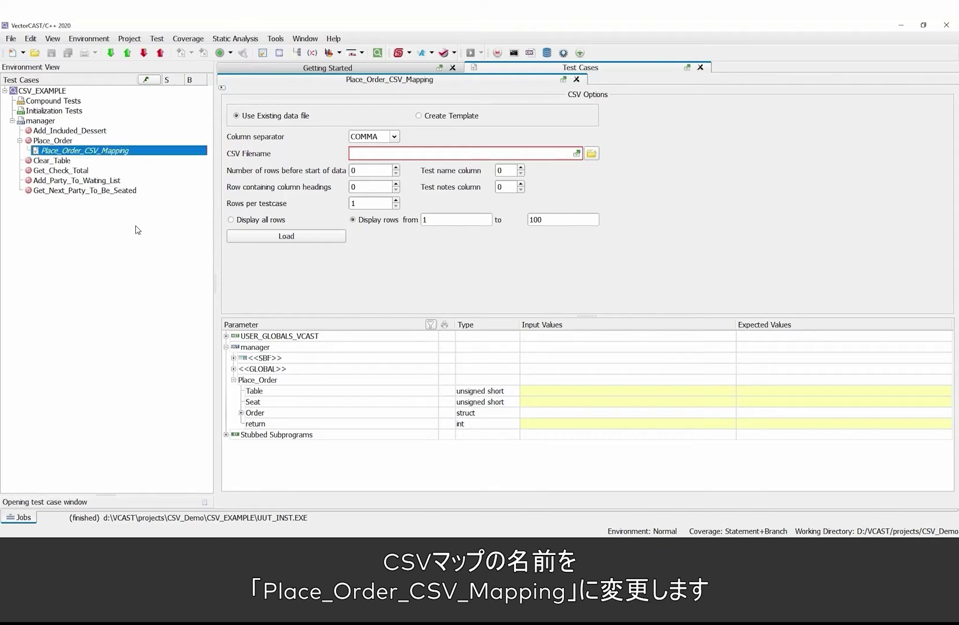
Switch the map to template creation and set its CSV file to Place_Order_CSV_Mapping.csv in the CSV_Demo folder.
click(450, 117)
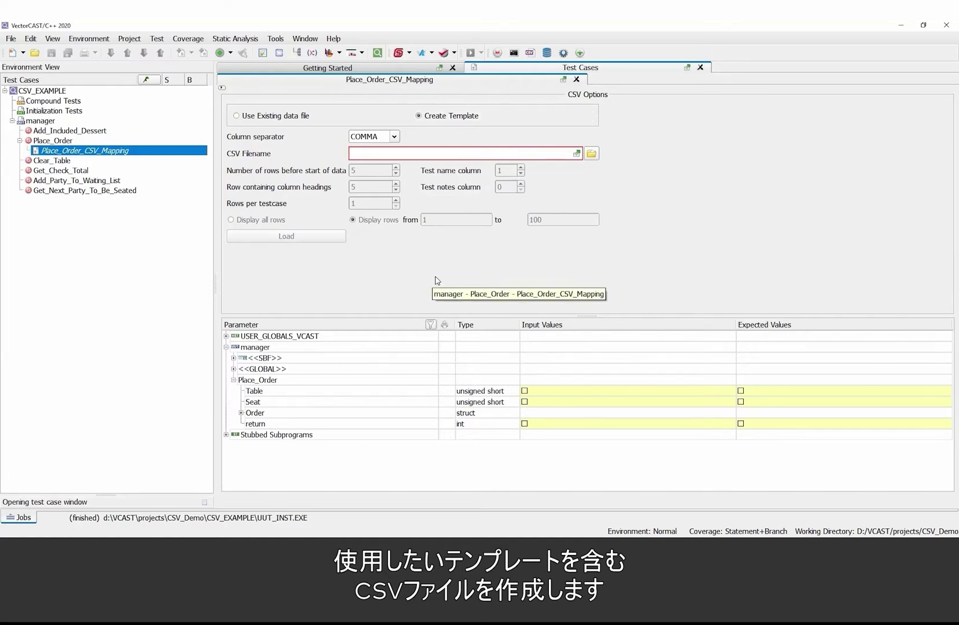
click(590, 153)
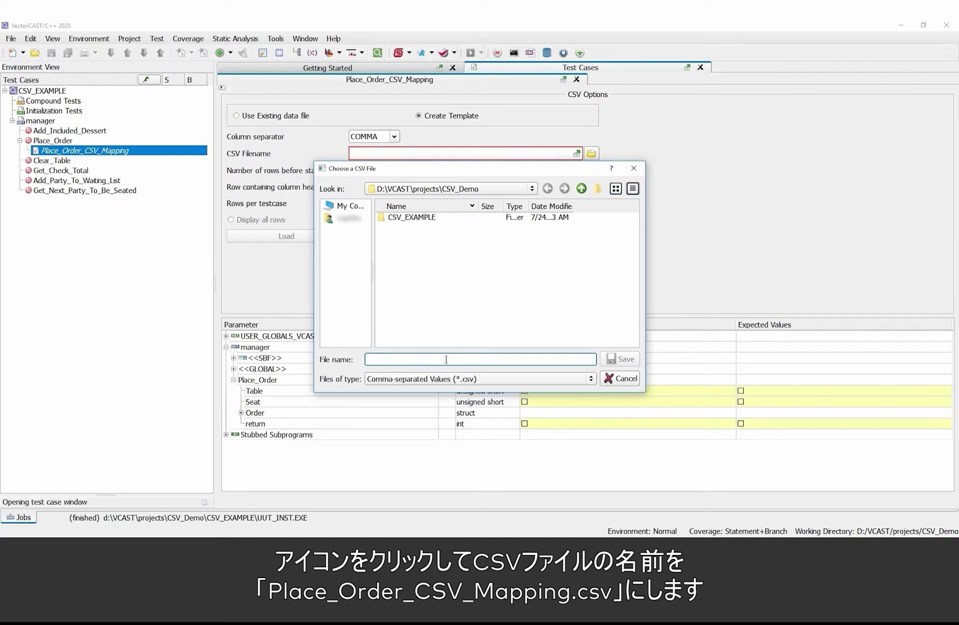
text(Place_Order_C)
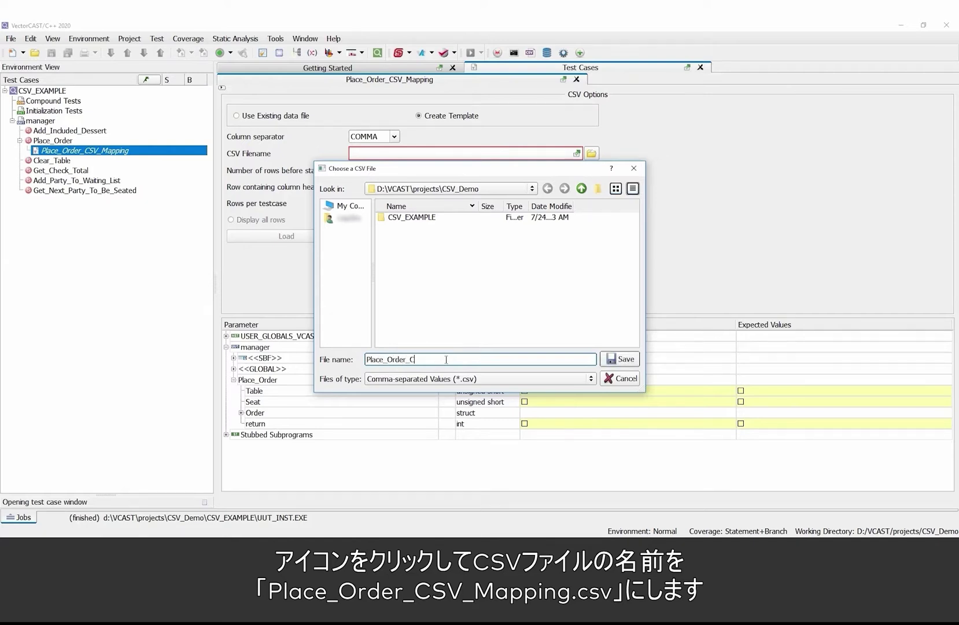
text(SV_Mapping.csv)
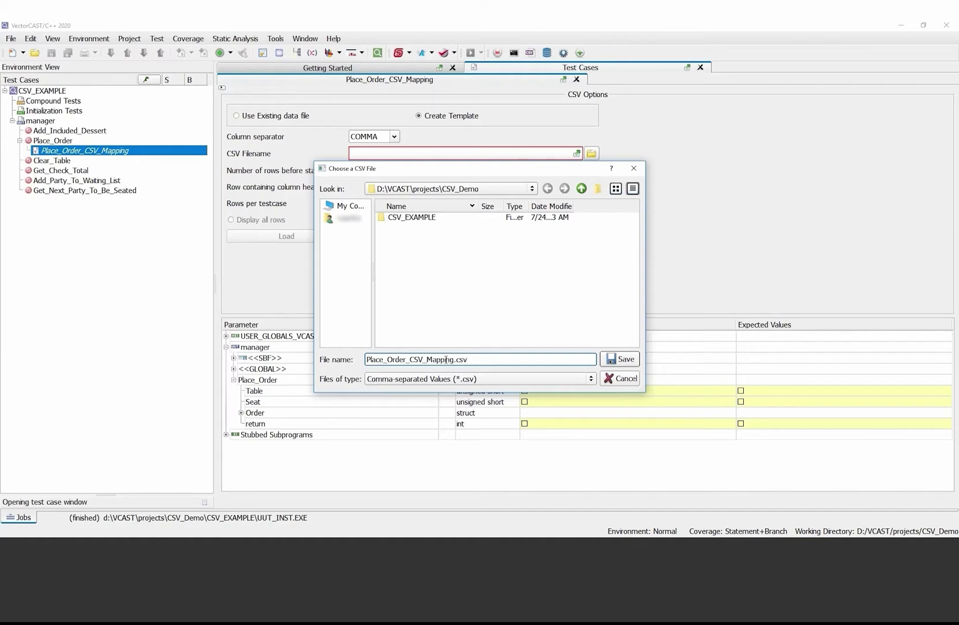
click(627, 359)
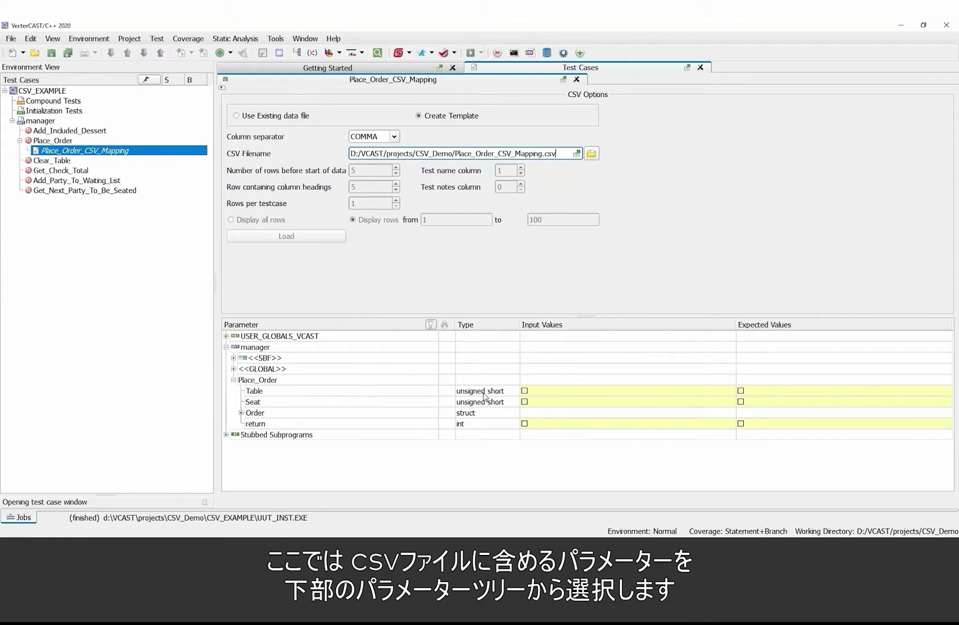
Include Place_Order's Table, Seat and Order Entree parameters as input values in the CSV map.
click(263, 390)
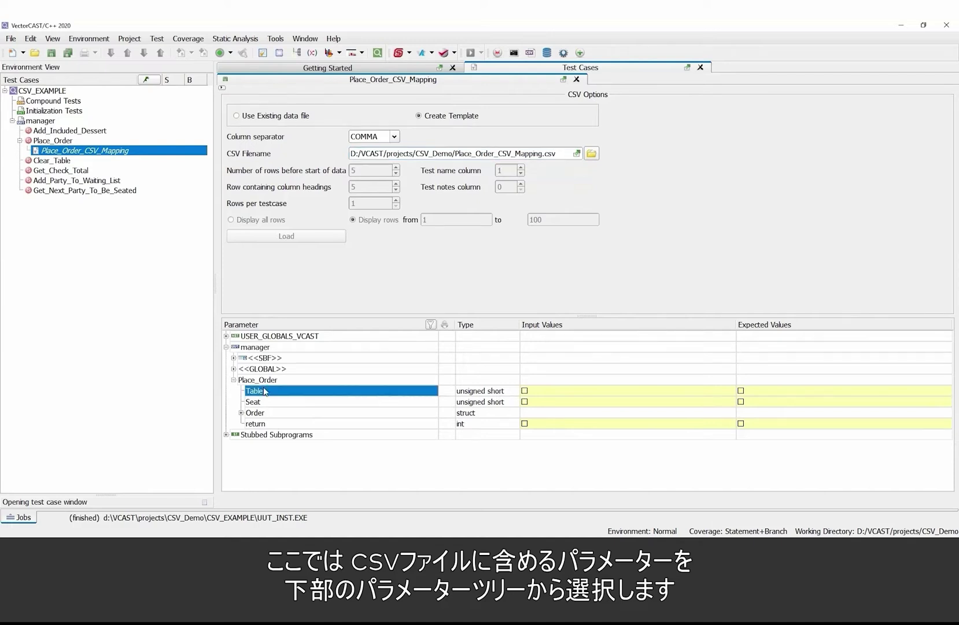
click(525, 391)
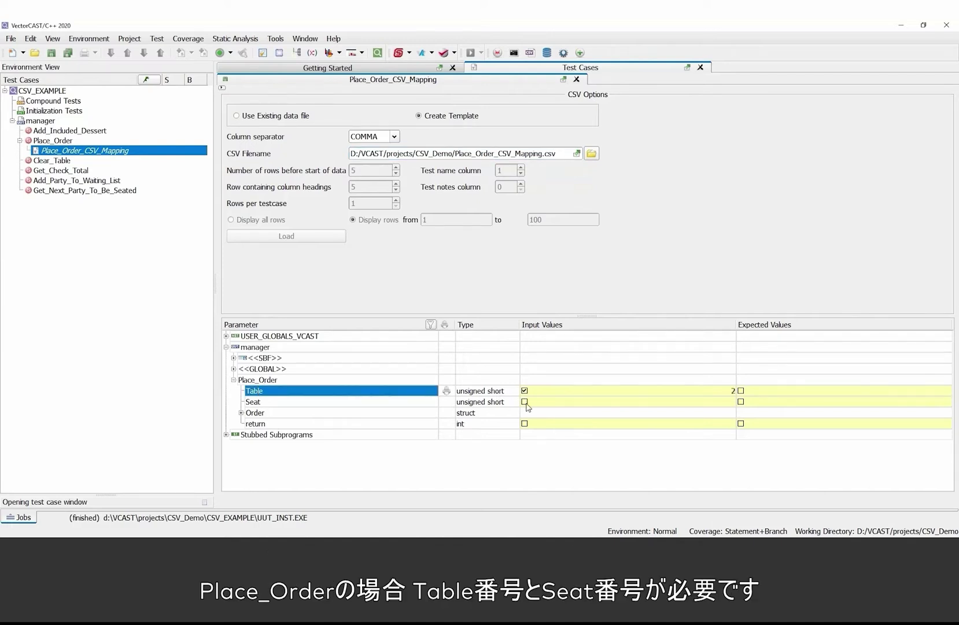
click(525, 401)
click(242, 413)
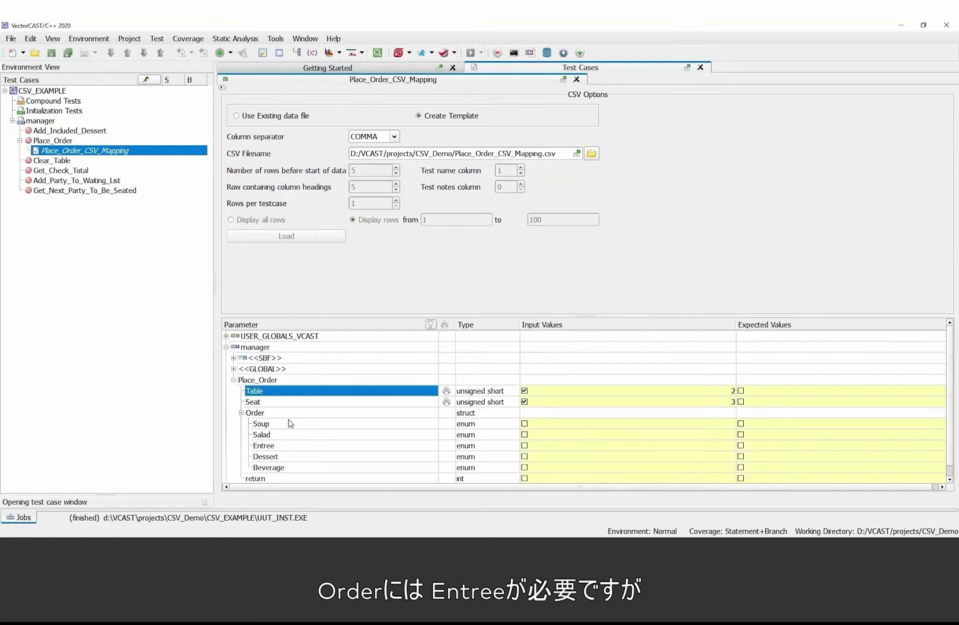
click(525, 446)
Under the stubbed subprograms, include Check_Total of Get_Table_Record's return struct as an input value.
scroll(340, 397, down, 1)
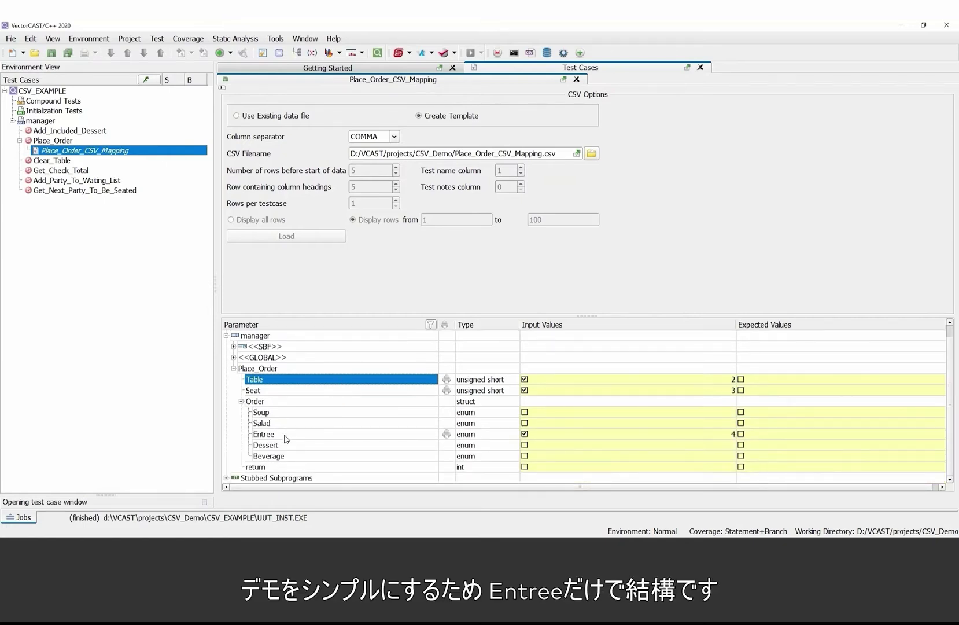
click(273, 481)
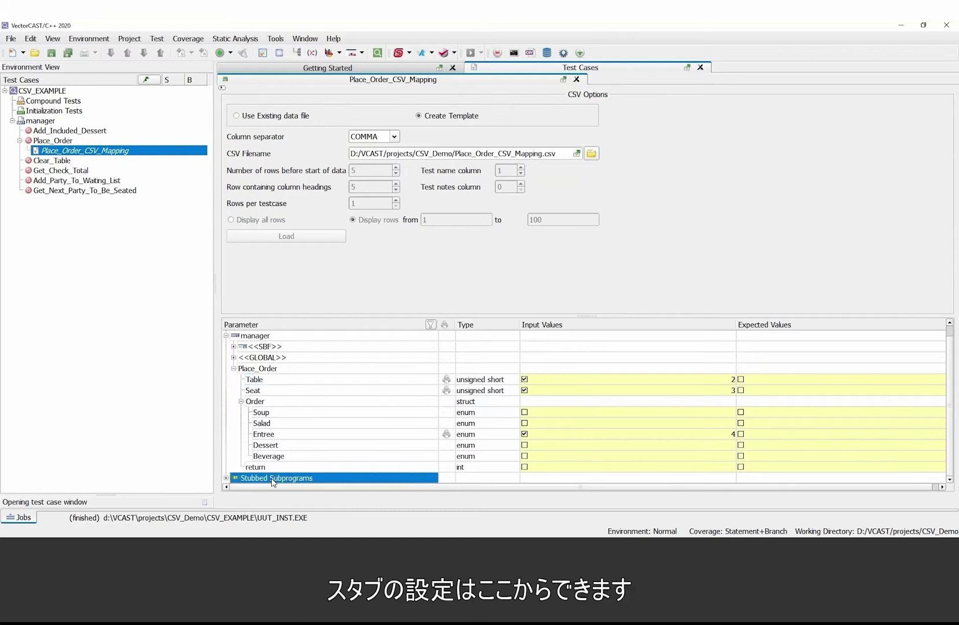
click(226, 478)
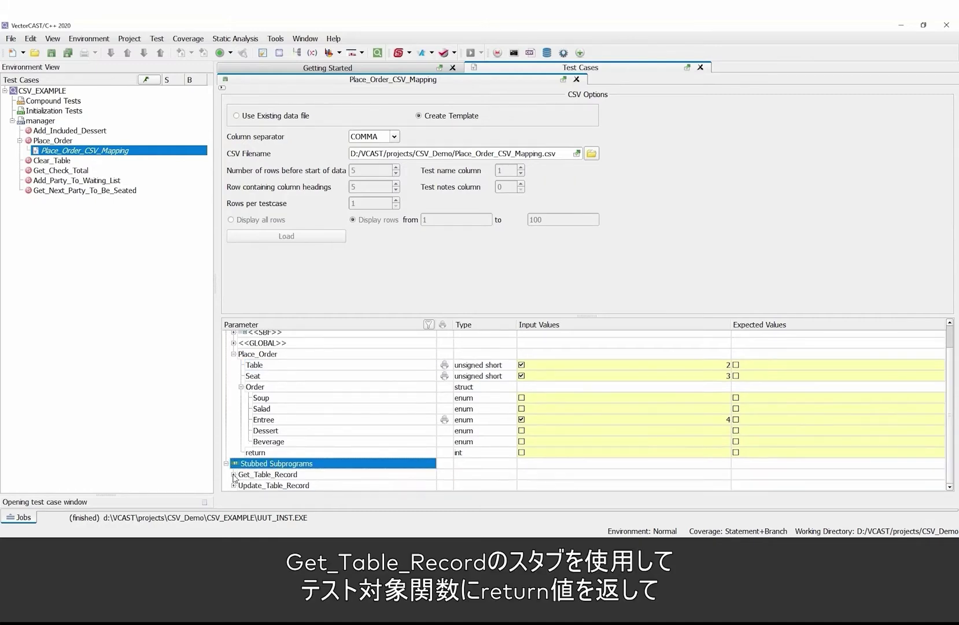
scroll(301, 440, down, 1)
scroll(301, 438, down, 1)
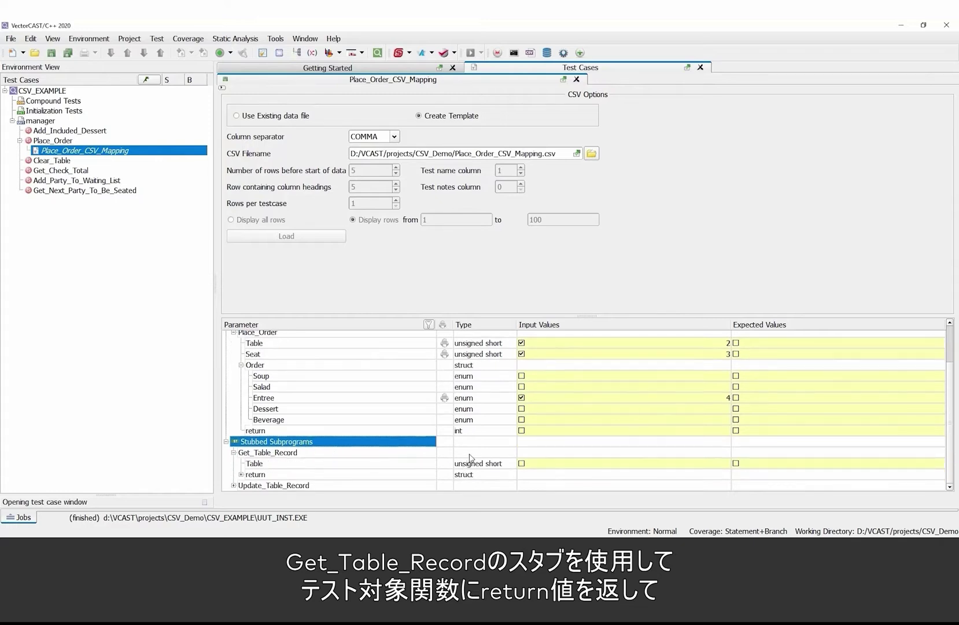
click(242, 474)
click(521, 485)
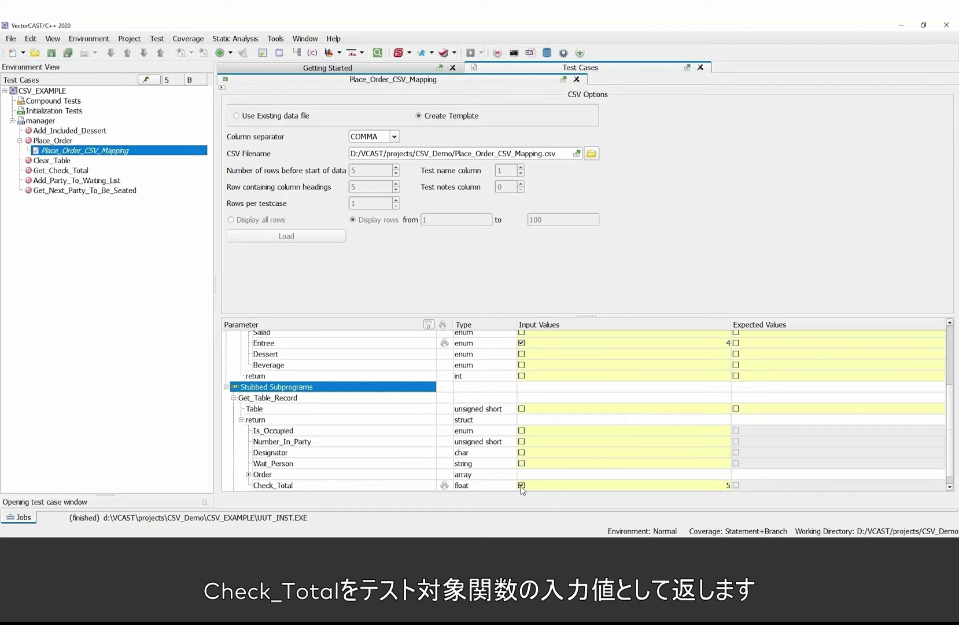
Expand the Data struct of the Update_Table_Record stub and its Order array for all indices 0..3.
scroll(370, 441, down, 1)
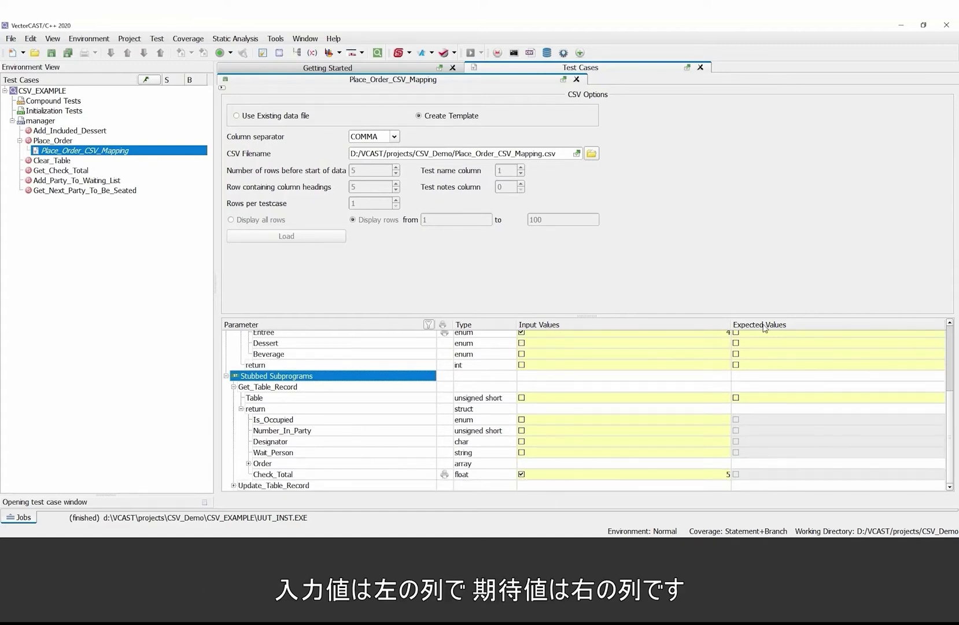
click(233, 485)
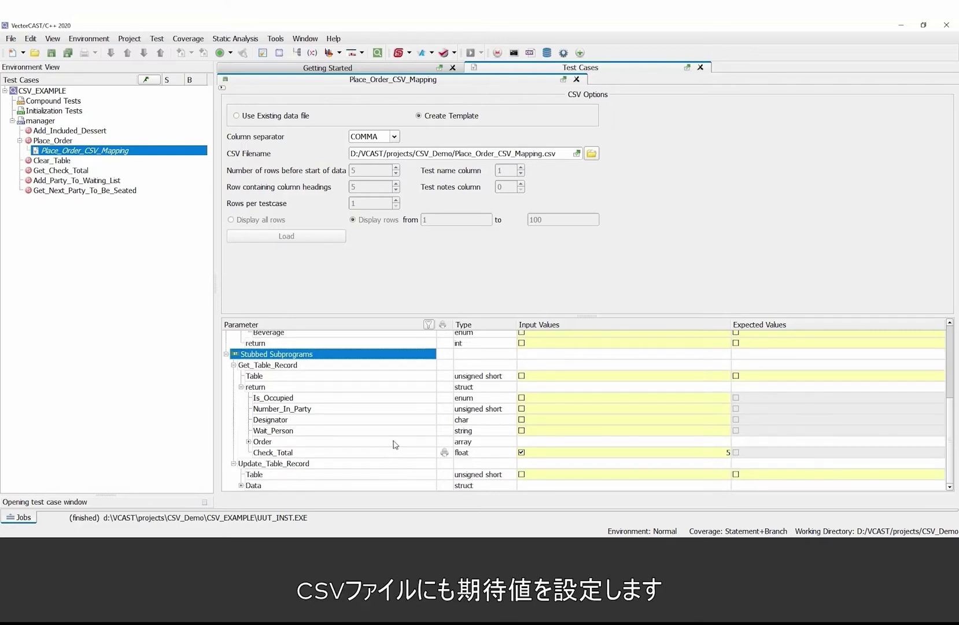
click(241, 486)
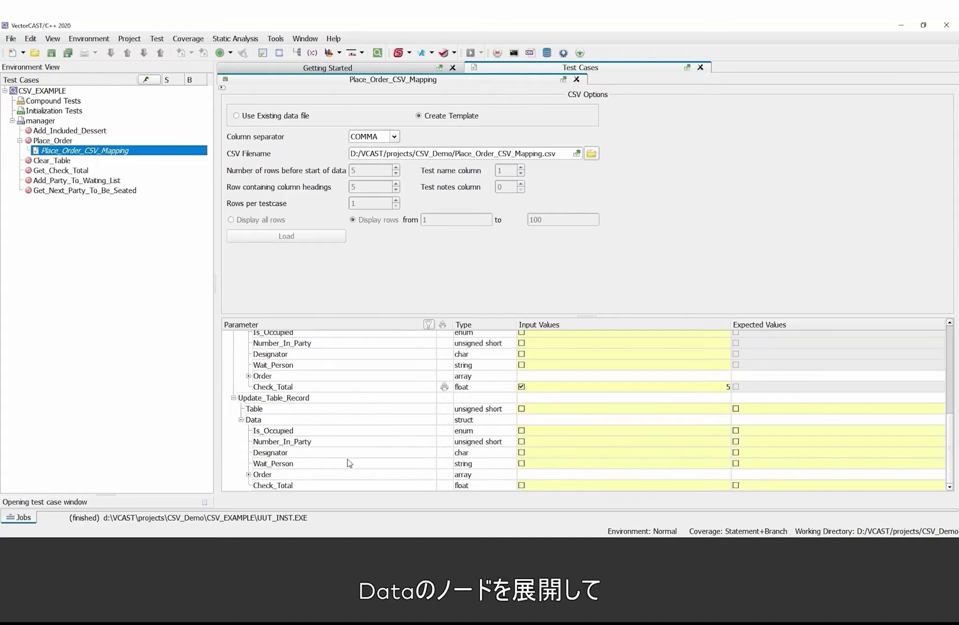
click(248, 474)
click(306, 486)
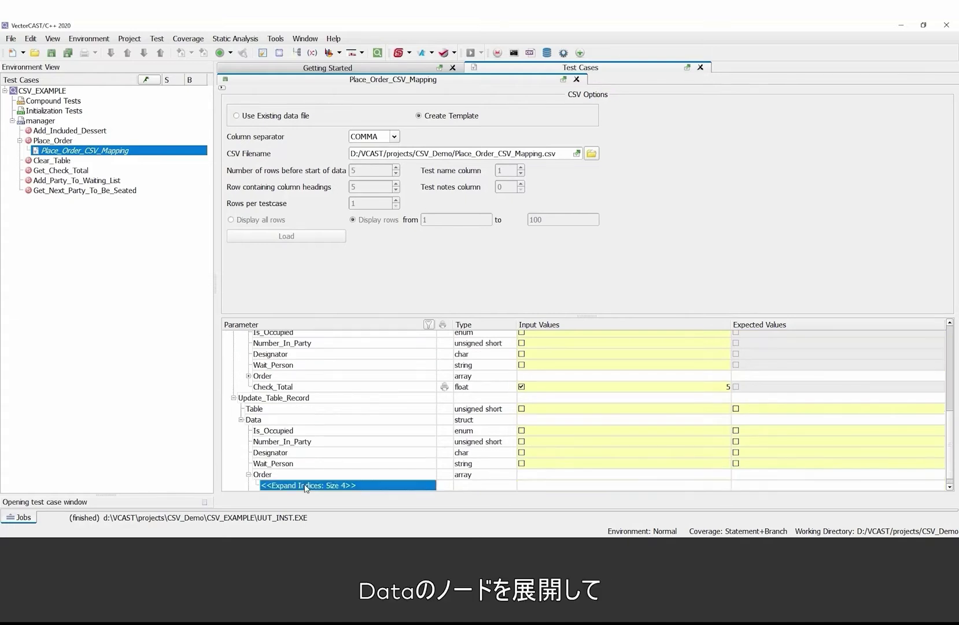
click(536, 305)
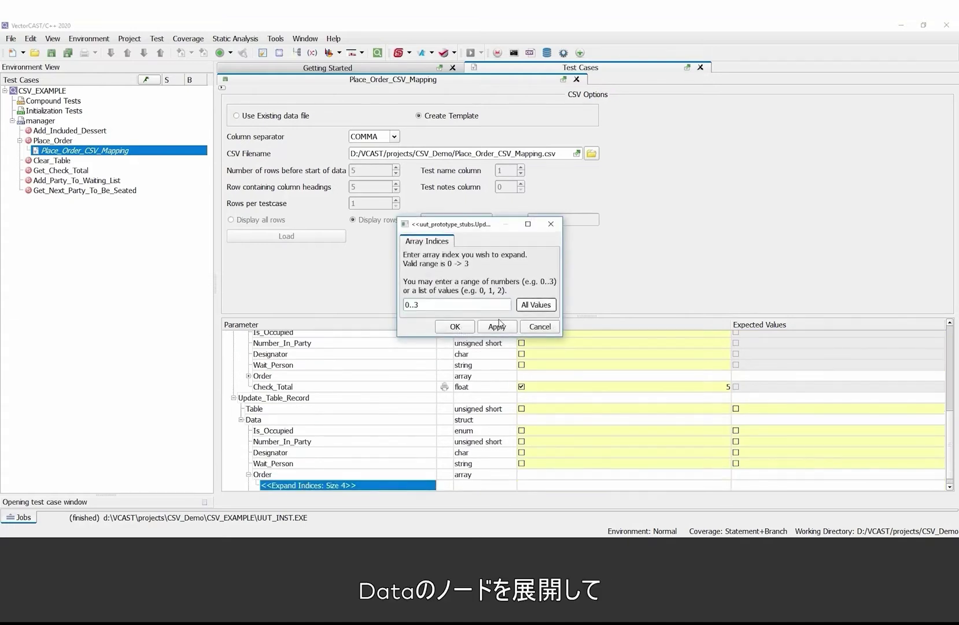
click(455, 327)
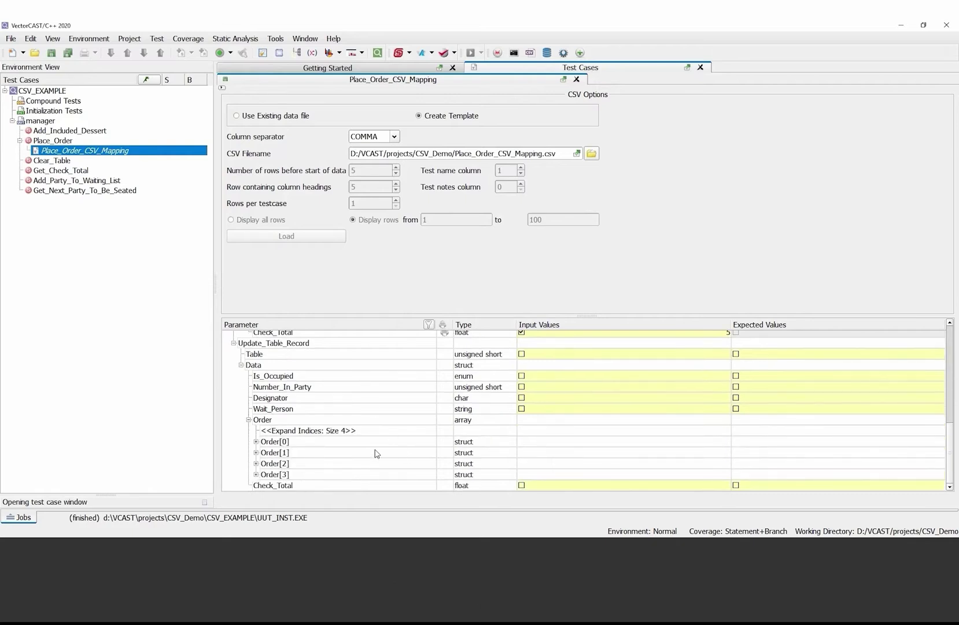
Include Order[0]'s Entree and Check_Total in Update_Table_Record's Data as expected values.
click(258, 441)
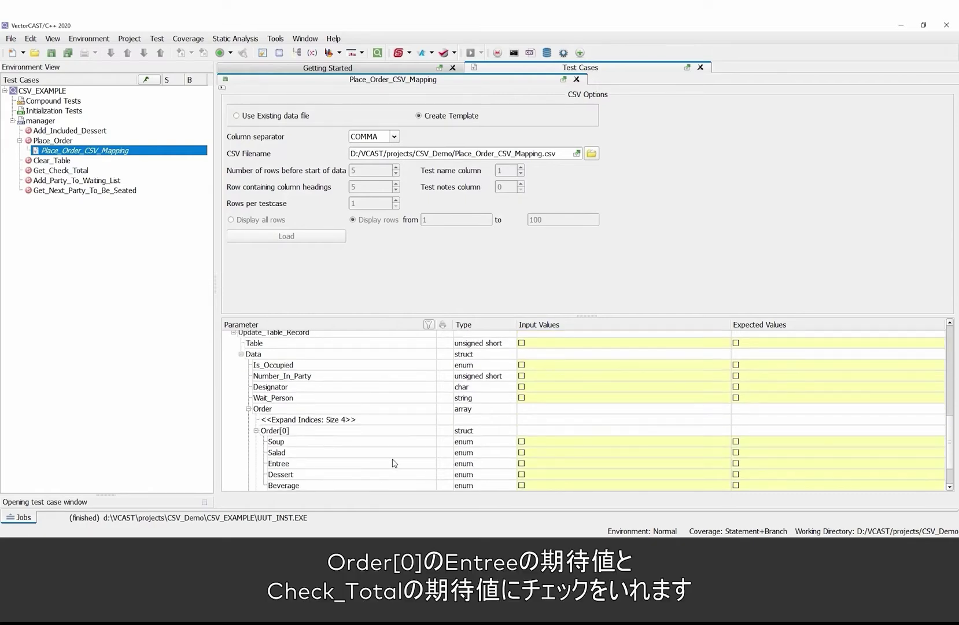
click(736, 463)
scroll(364, 447, down, 2)
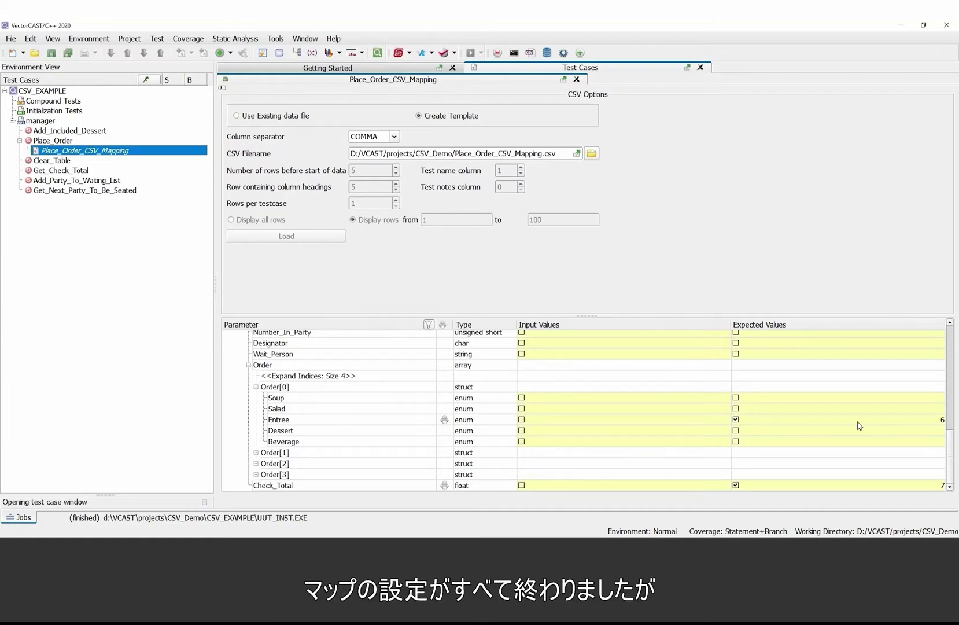
Review the CSV column numbers assigned to the selected input and expected parameters across the parameter tree.
scroll(688, 394, up, 8)
scroll(689, 395, up, 2)
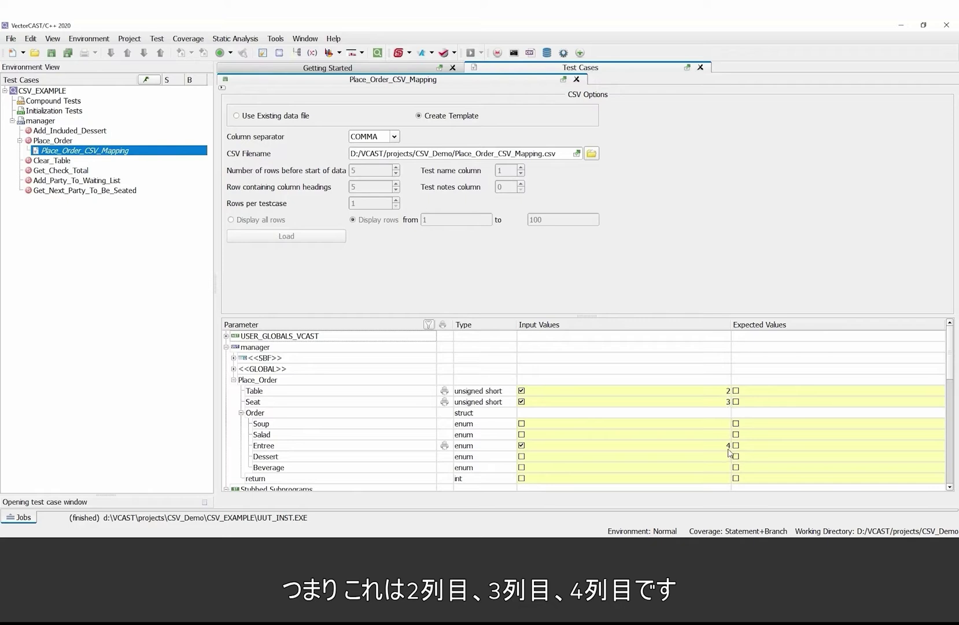
scroll(728, 449, down, 5)
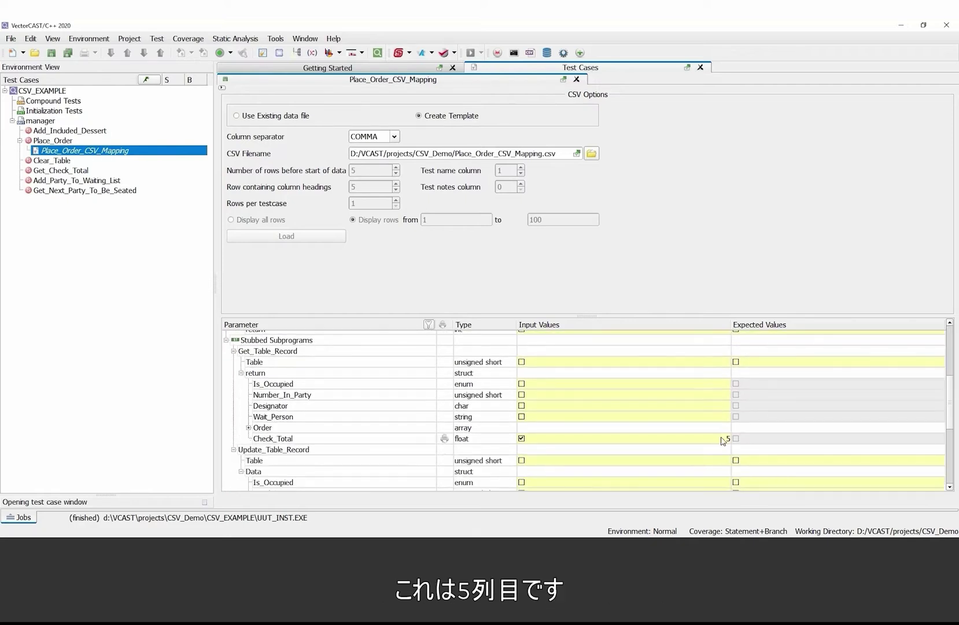
scroll(722, 443, down, 1)
scroll(723, 442, down, 3)
scroll(780, 435, down, 1)
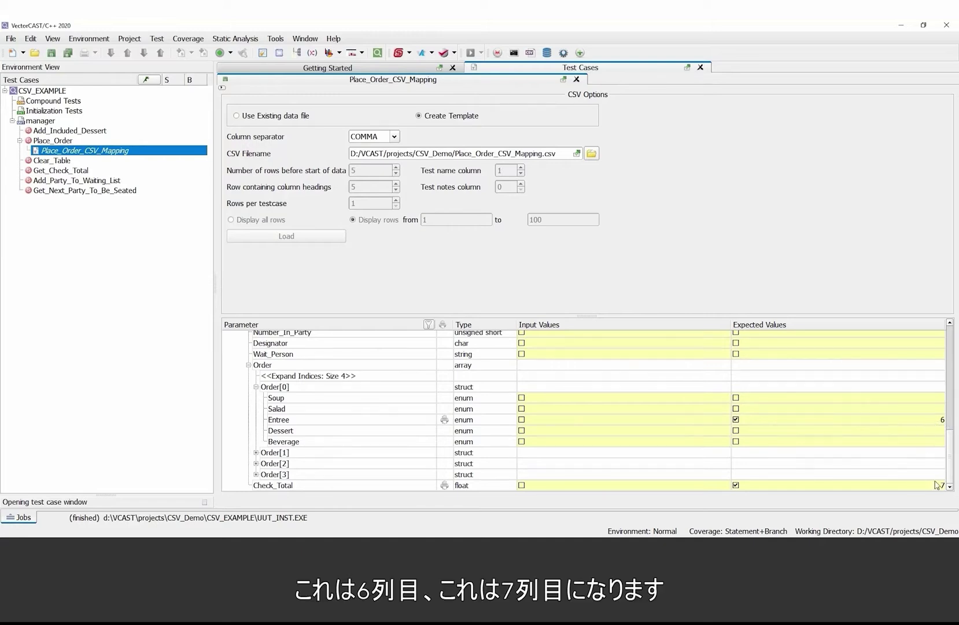
Save the CSV map, switch to the CSV_Demo folder in File Explorer and open Place_Order_CSV_Mapping.csv in Excel.
click(51, 56)
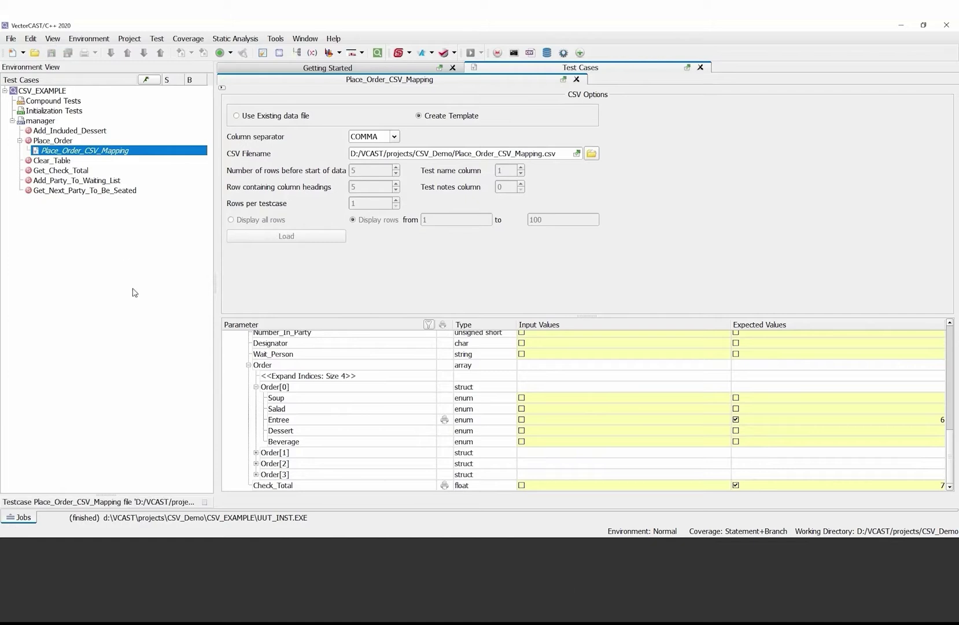
key(alt+Tab)
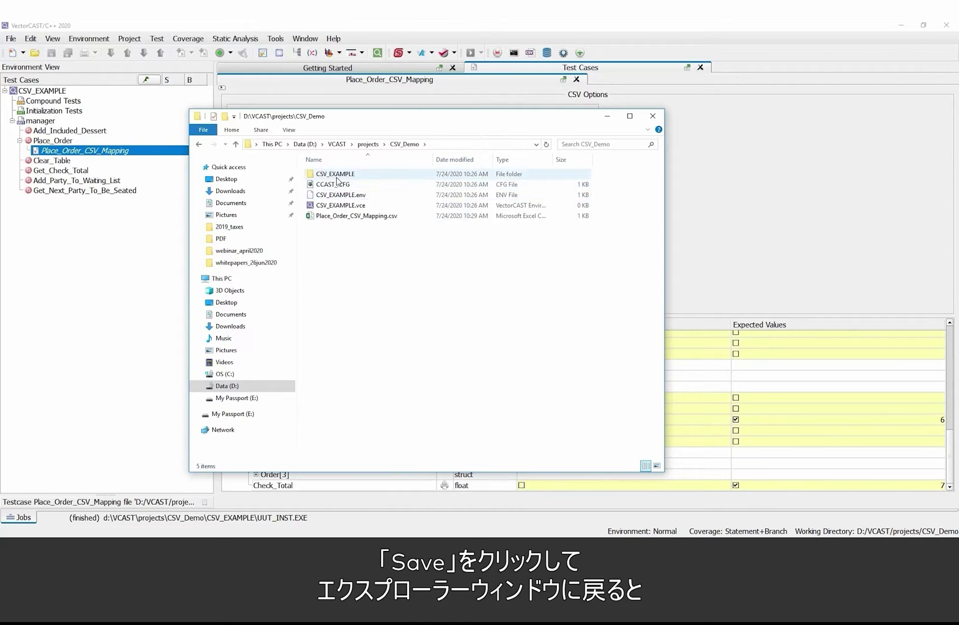
click(350, 219)
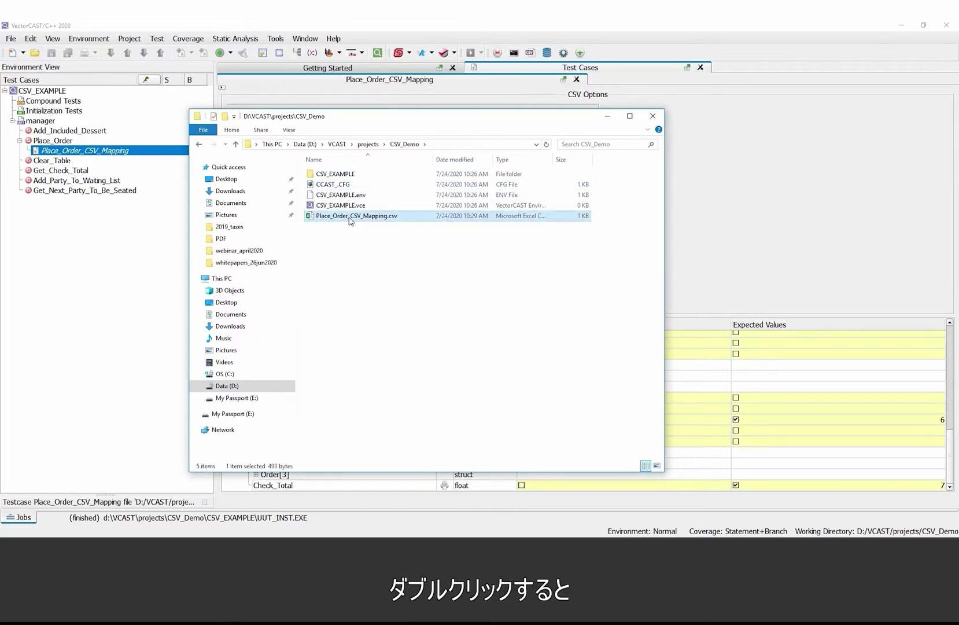
double_click(350, 220)
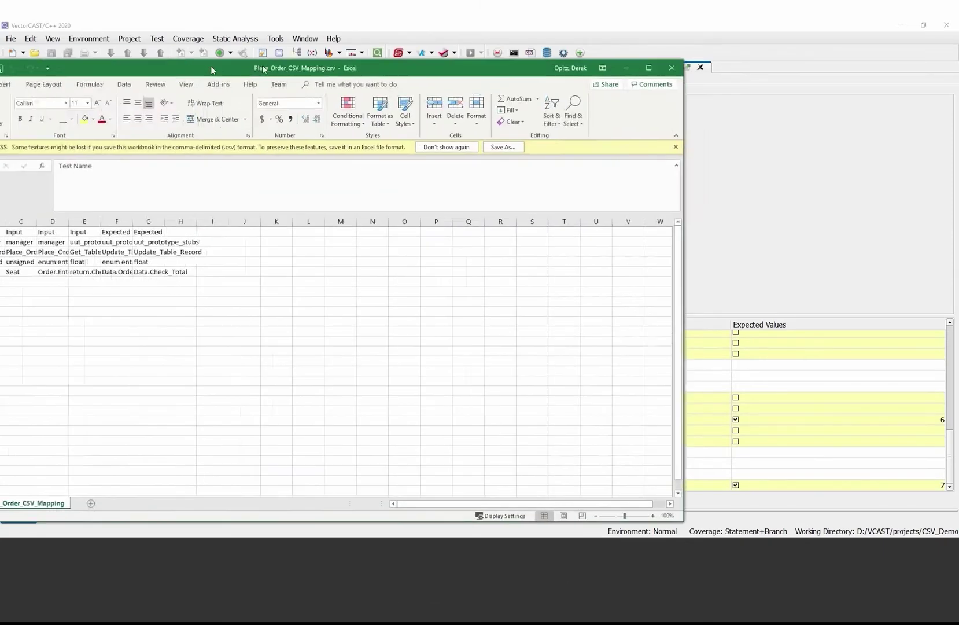
Maximize the Excel window and widen columns A to H so the template's headings are fully readable.
click(829, 58)
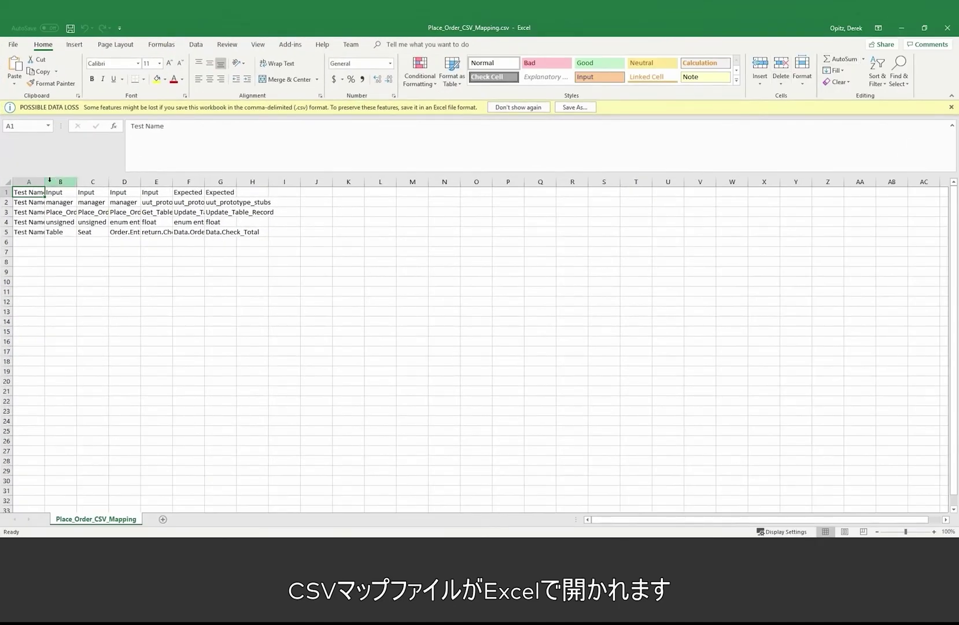
drag(37, 180, 345, 188)
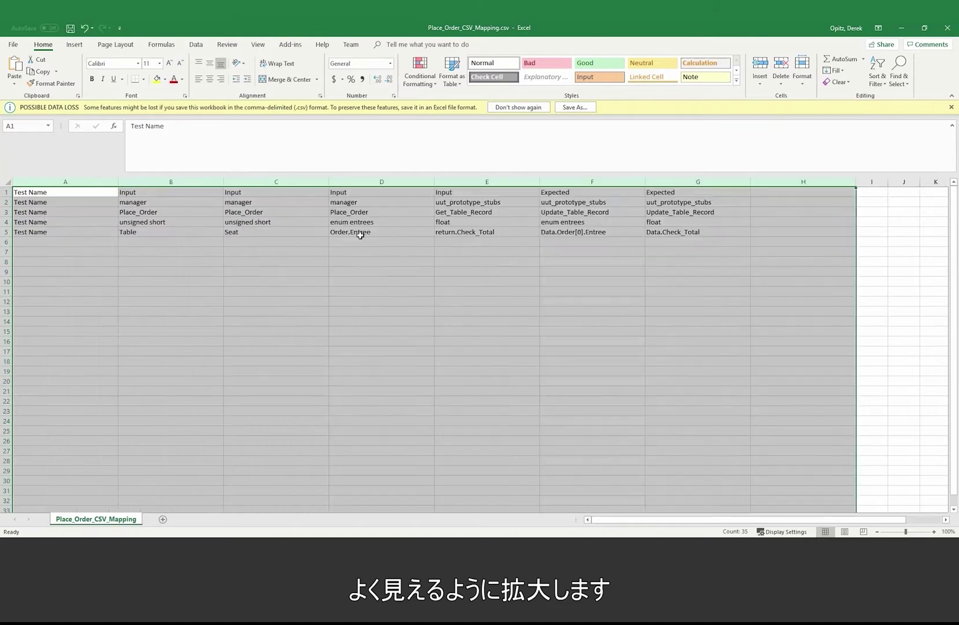
click(357, 291)
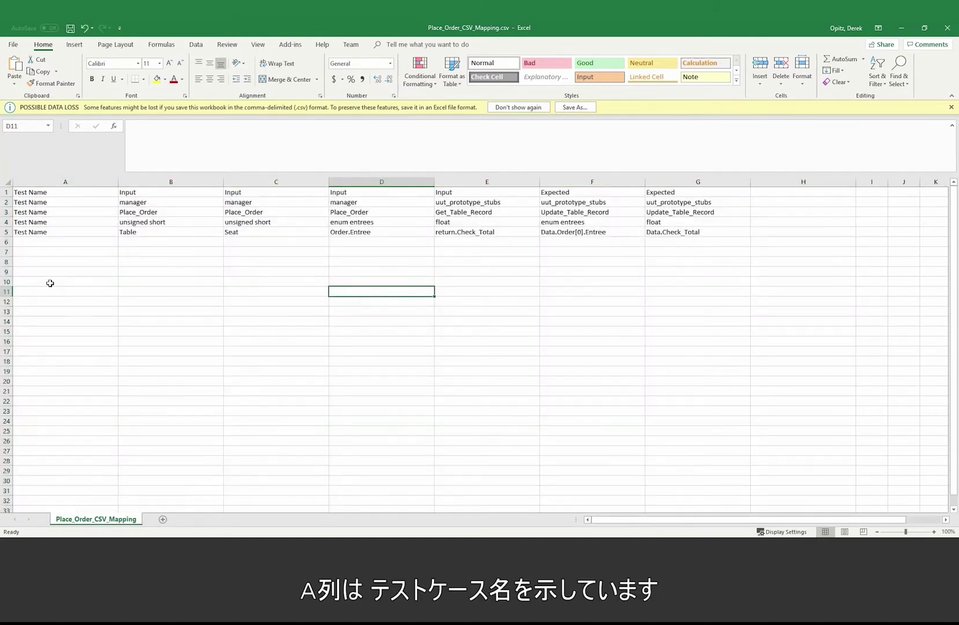
Inspect the template's header cells for the Place_Order inputs, covering Table in column B and Order.Entree in column D.
click(138, 193)
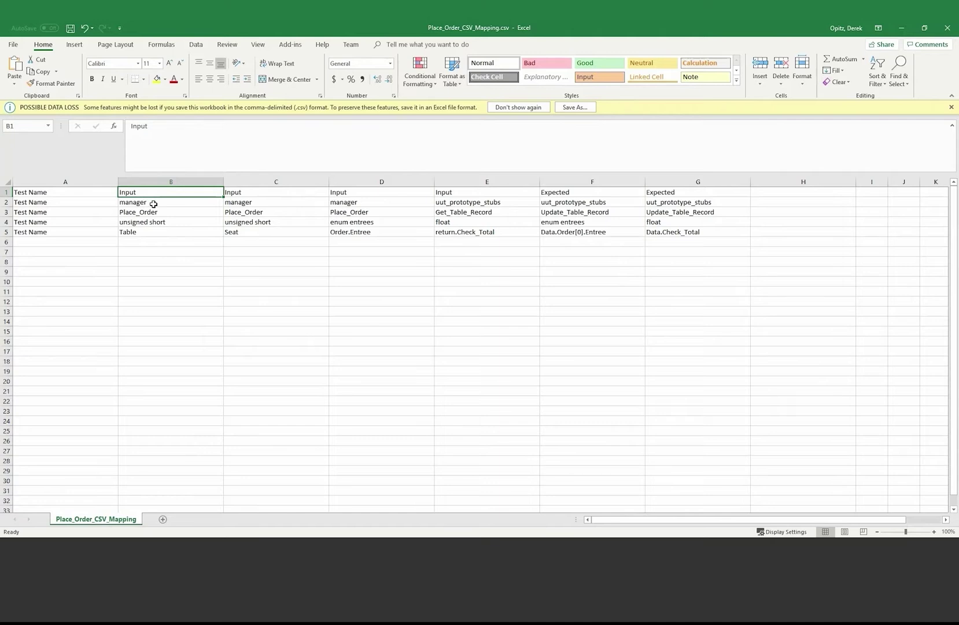
click(154, 204)
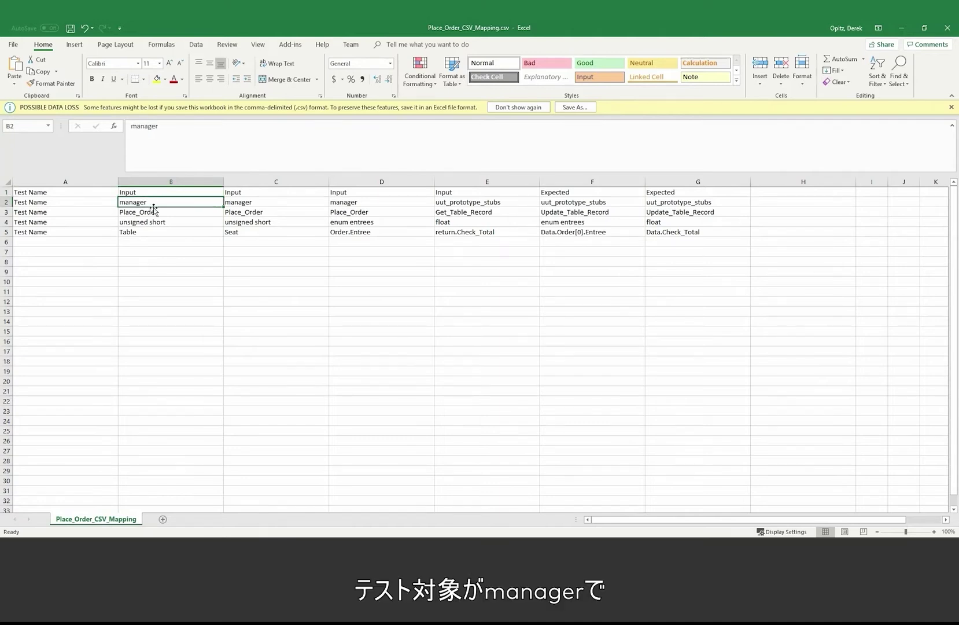
click(153, 213)
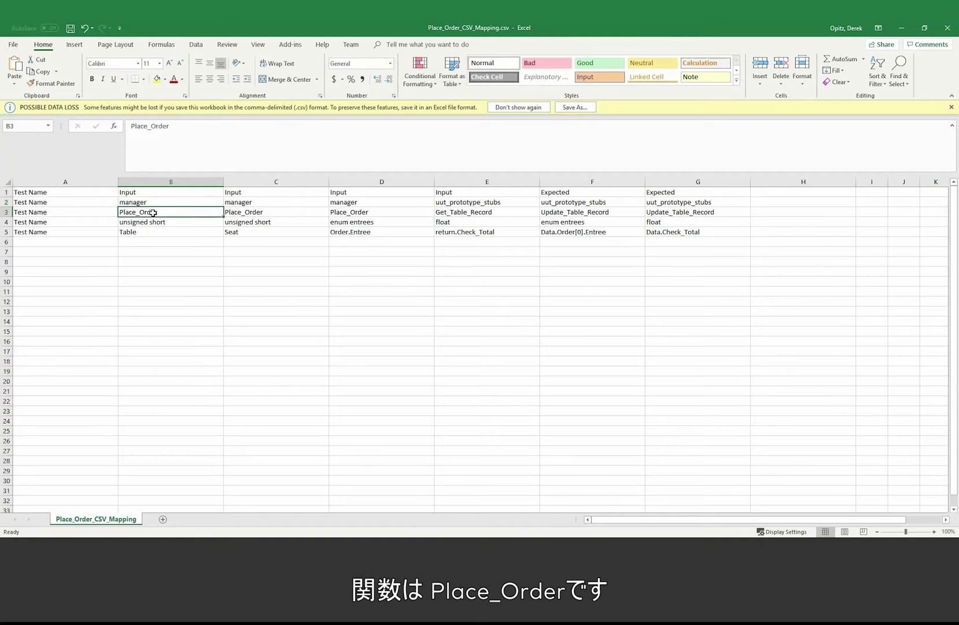
click(159, 222)
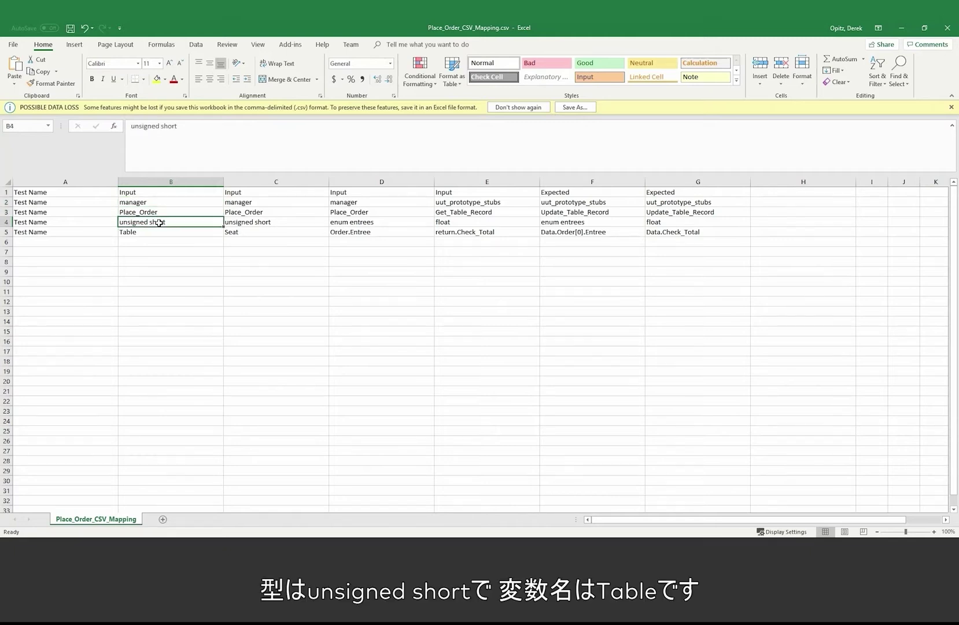
click(158, 231)
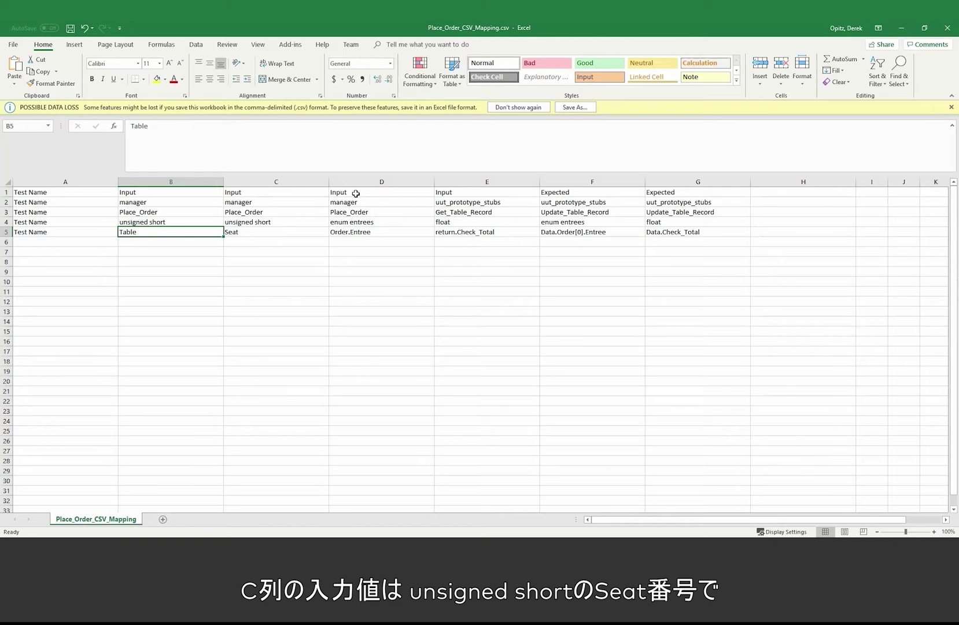
click(362, 234)
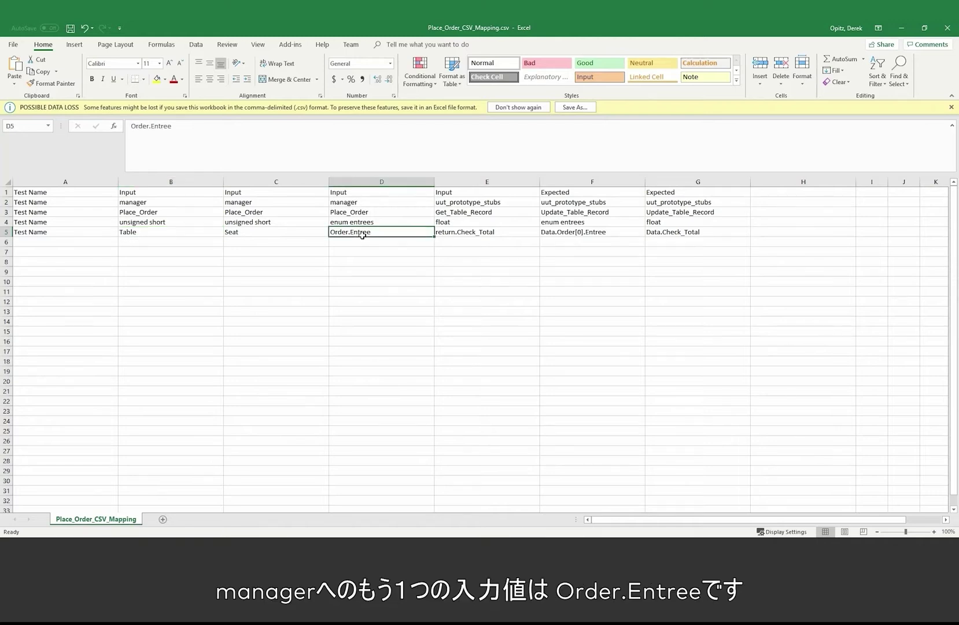
Inspect the stub header cells for Get_Table_Record's input in column E and Update_Table_Record's expected Entree in column F.
click(467, 193)
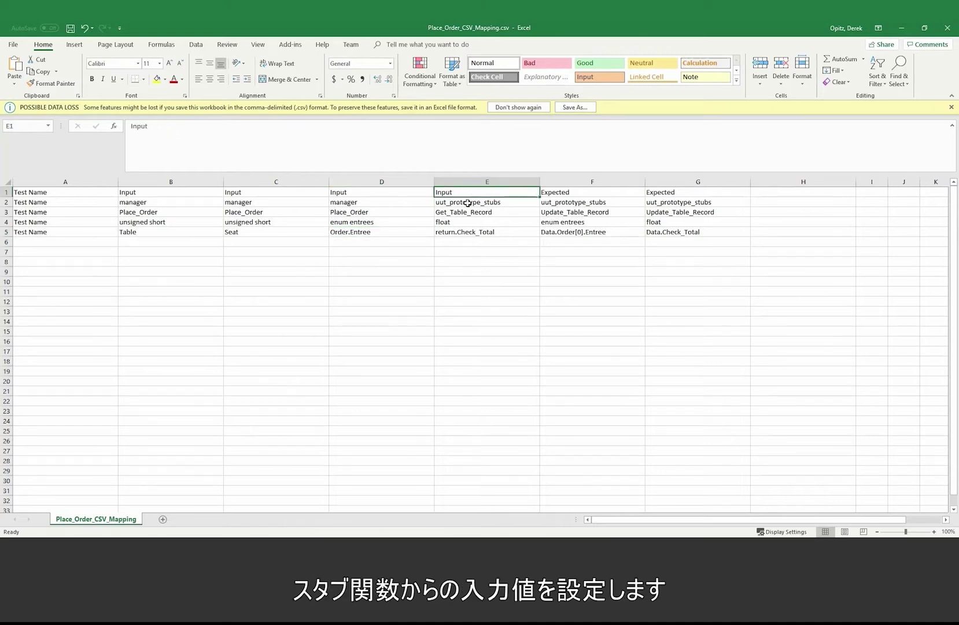
click(467, 203)
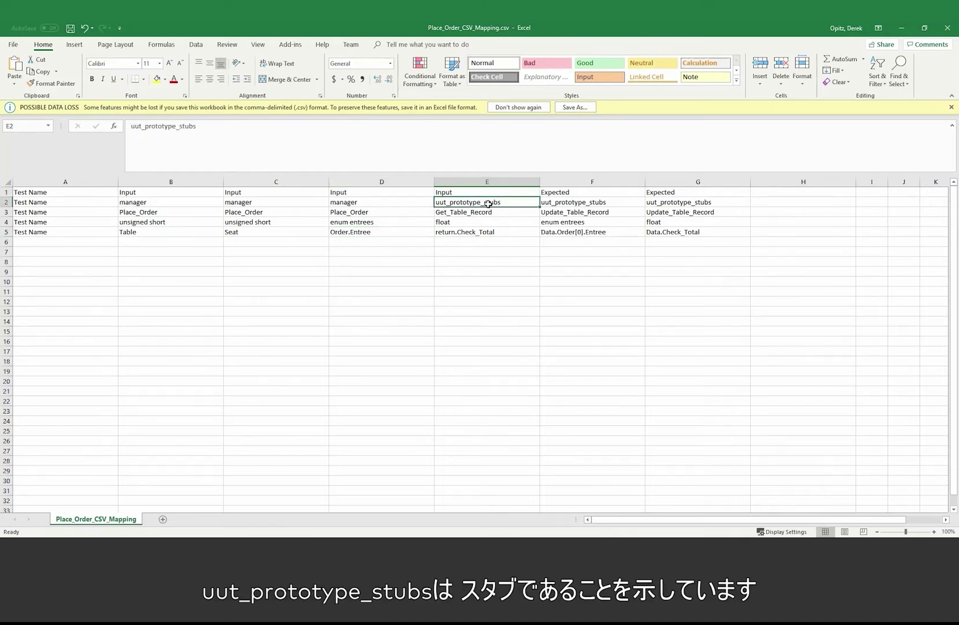
click(478, 213)
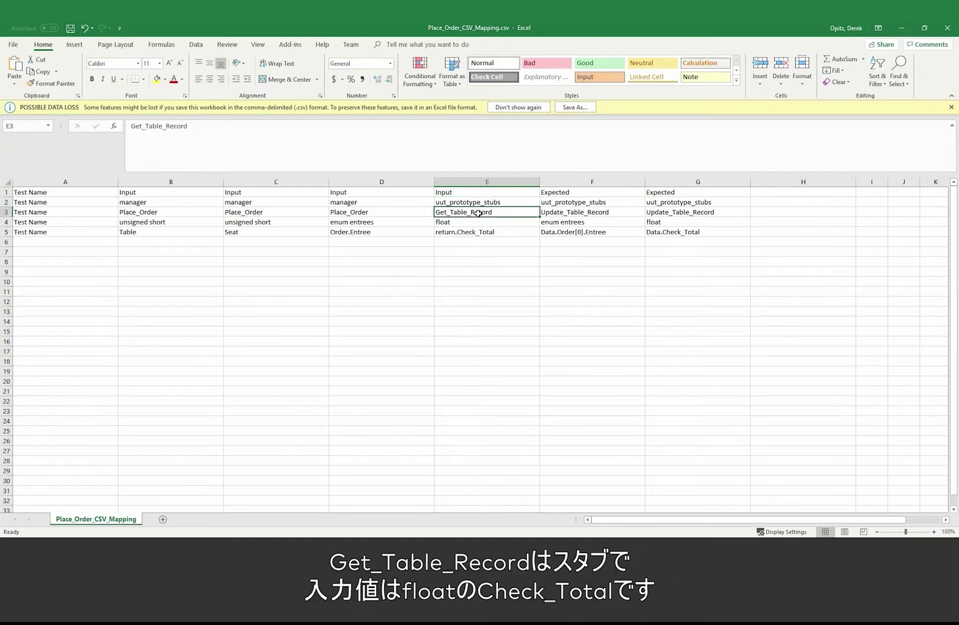
click(453, 223)
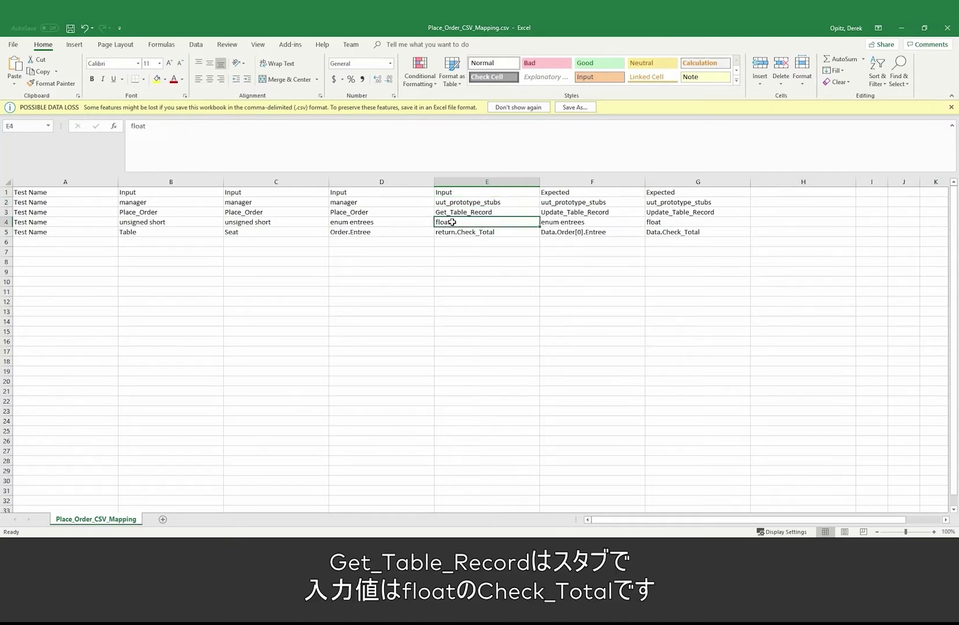
click(485, 233)
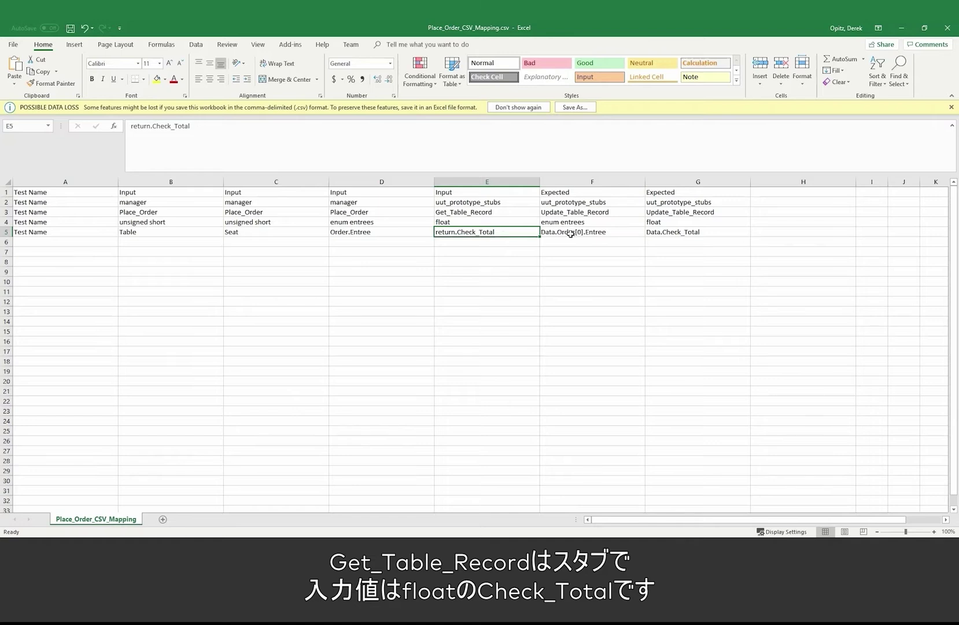
click(563, 195)
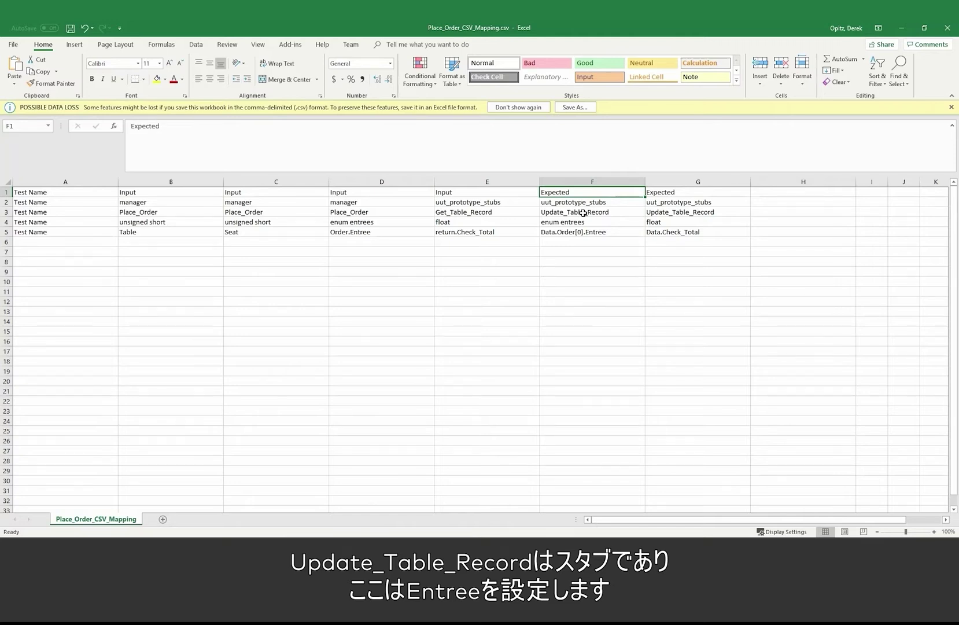
click(590, 232)
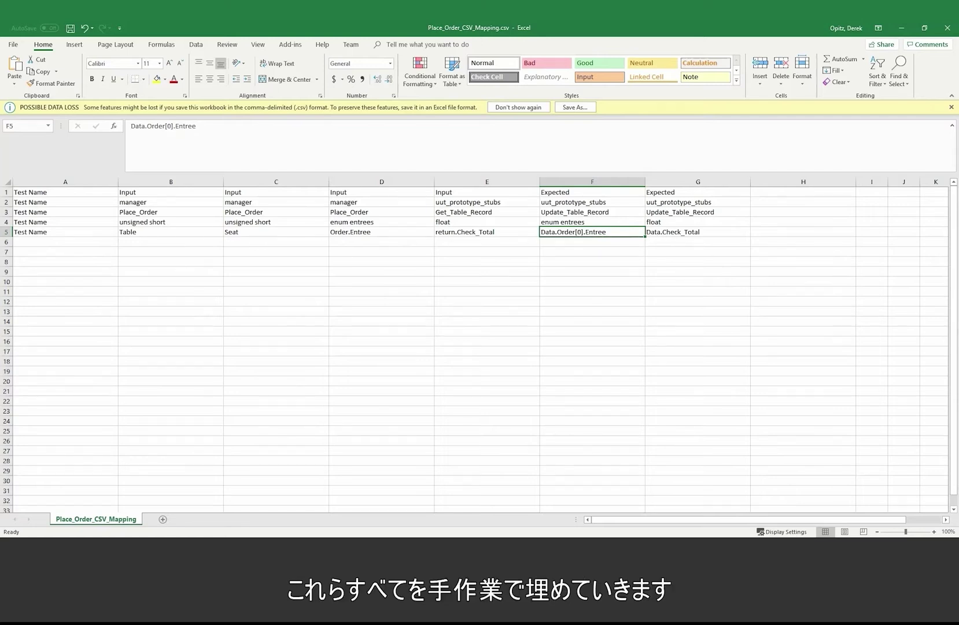
Copy the four prepared test case rows, PLACE_ORDER_STEAK, CHICKEN, LOBSTER and PASTA, and paste them into the template starting at row 6.
key(alt+Tab)
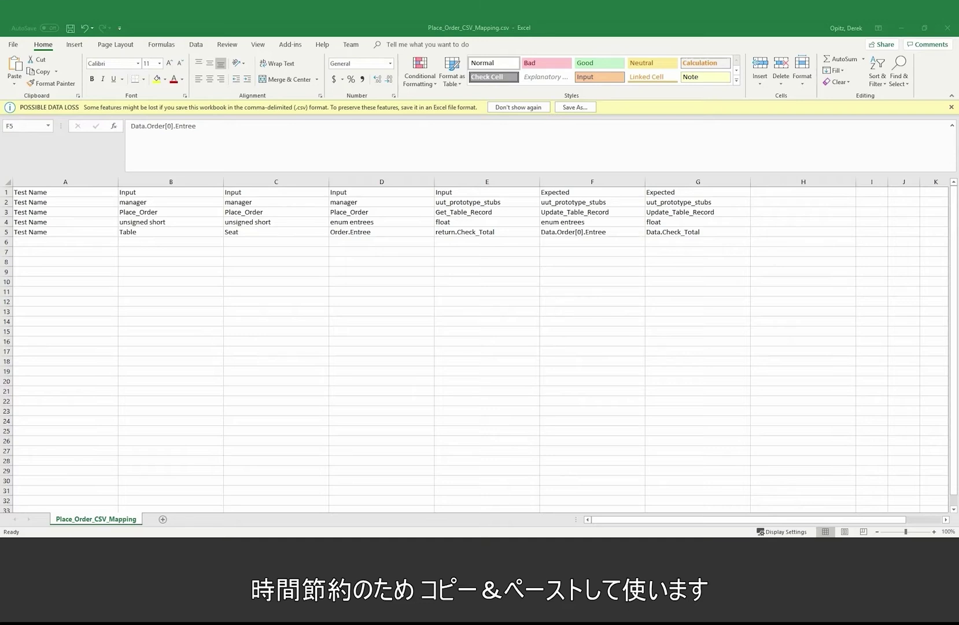
key(ctrl+c)
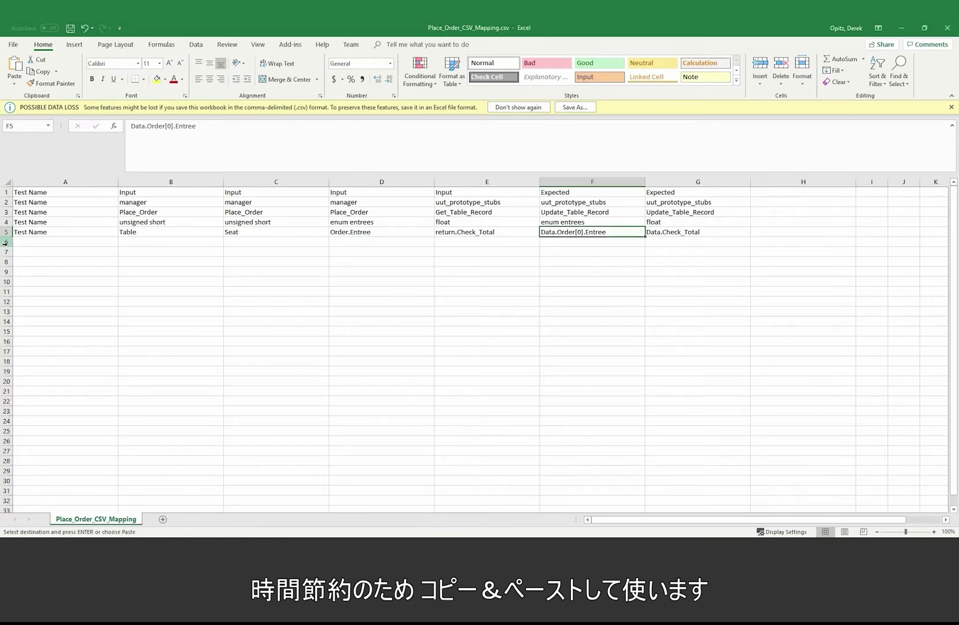
click(6, 243)
key(ctrl+v)
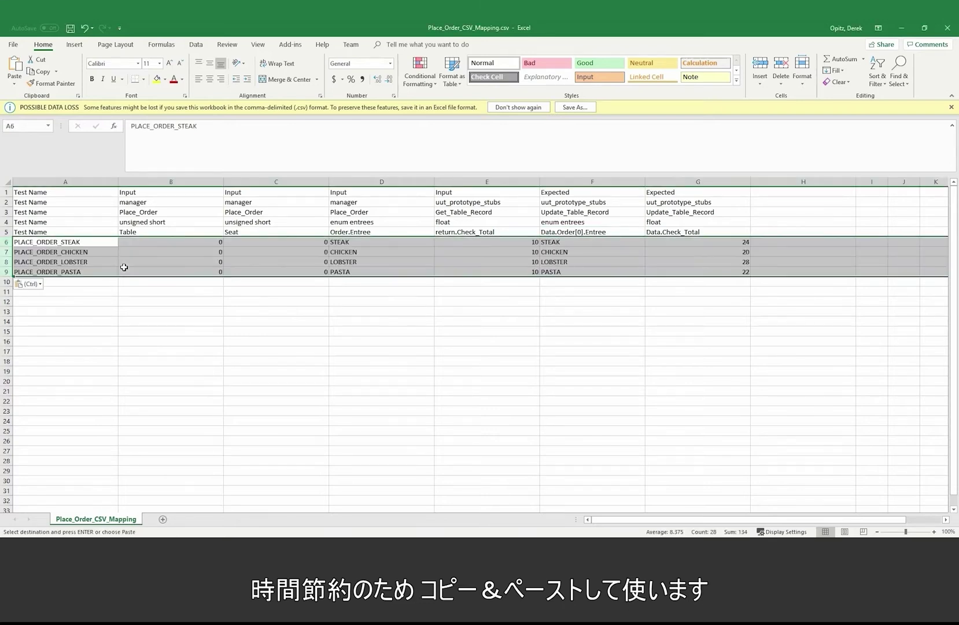
click(45, 280)
Review the PLACE_ORDER_STEAK row's entree input, returned Check_Total and expected values across columns A to G.
click(58, 242)
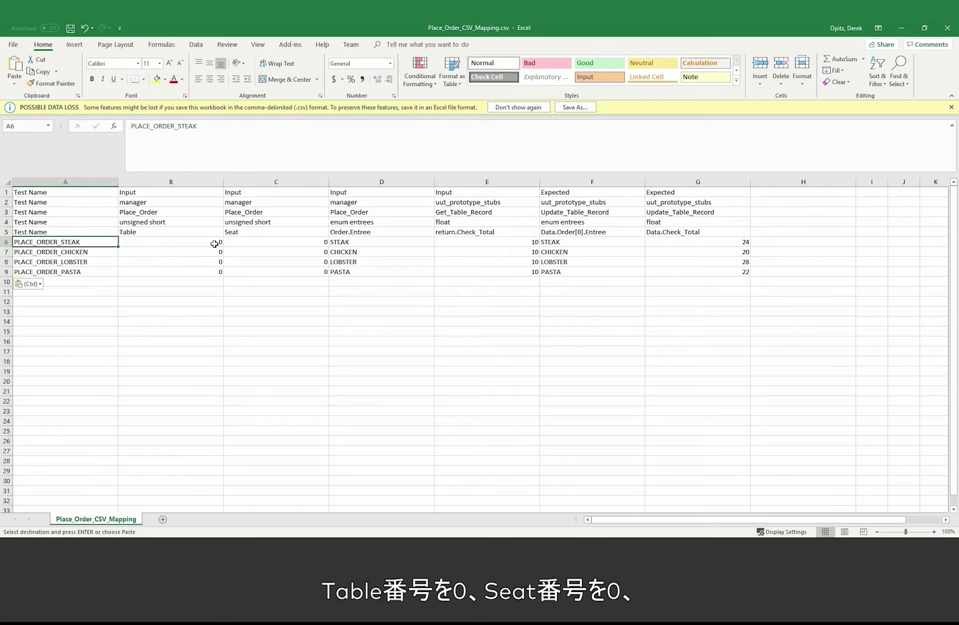
click(347, 243)
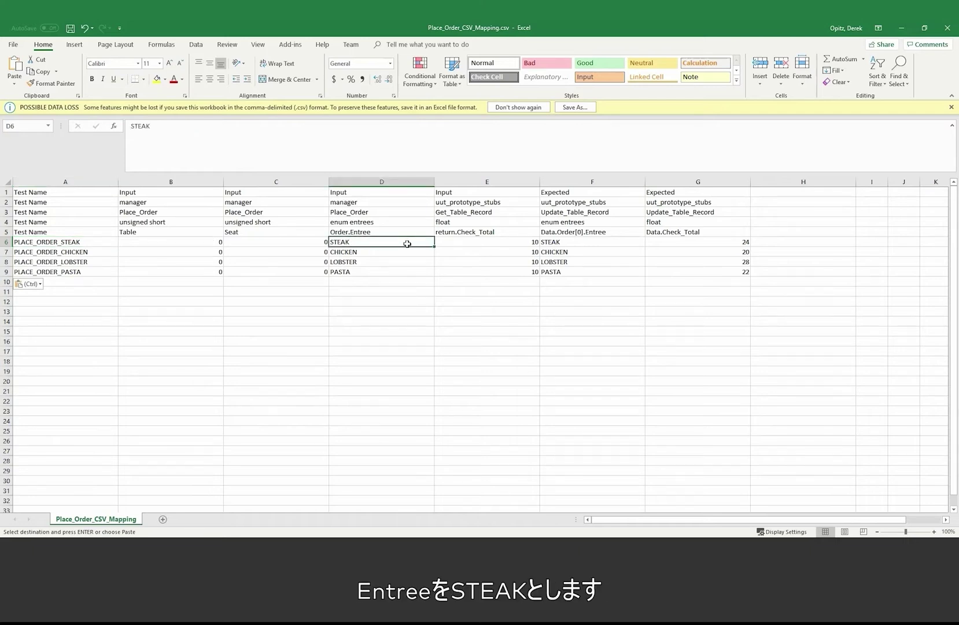
click(516, 245)
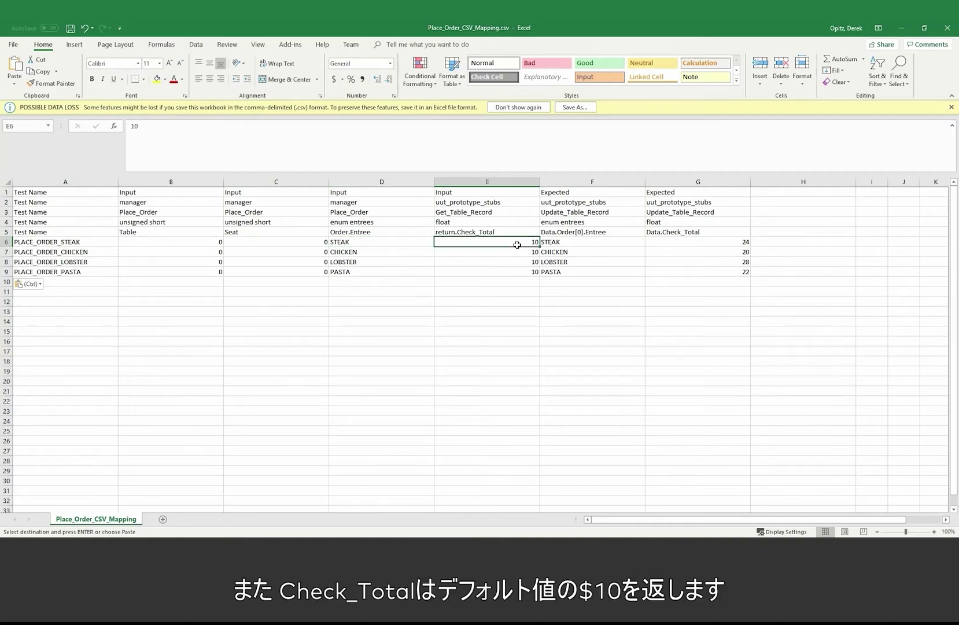
click(563, 243)
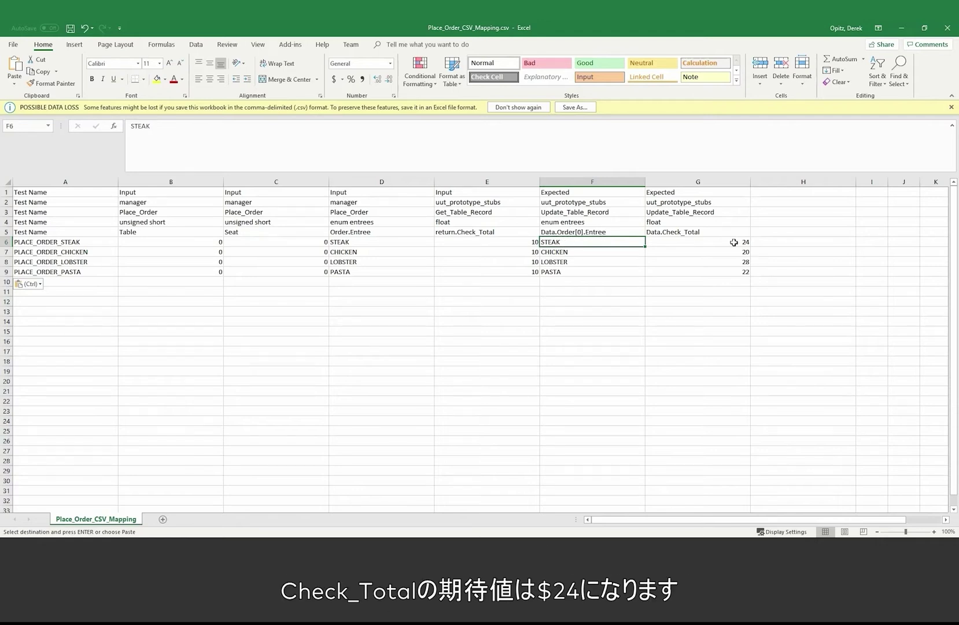
click(733, 242)
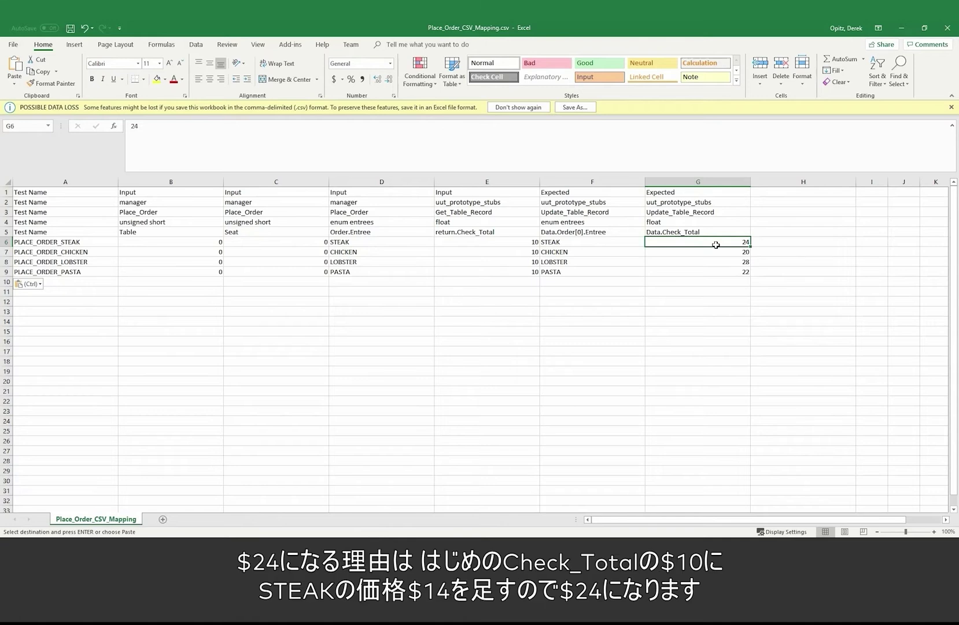
click(510, 241)
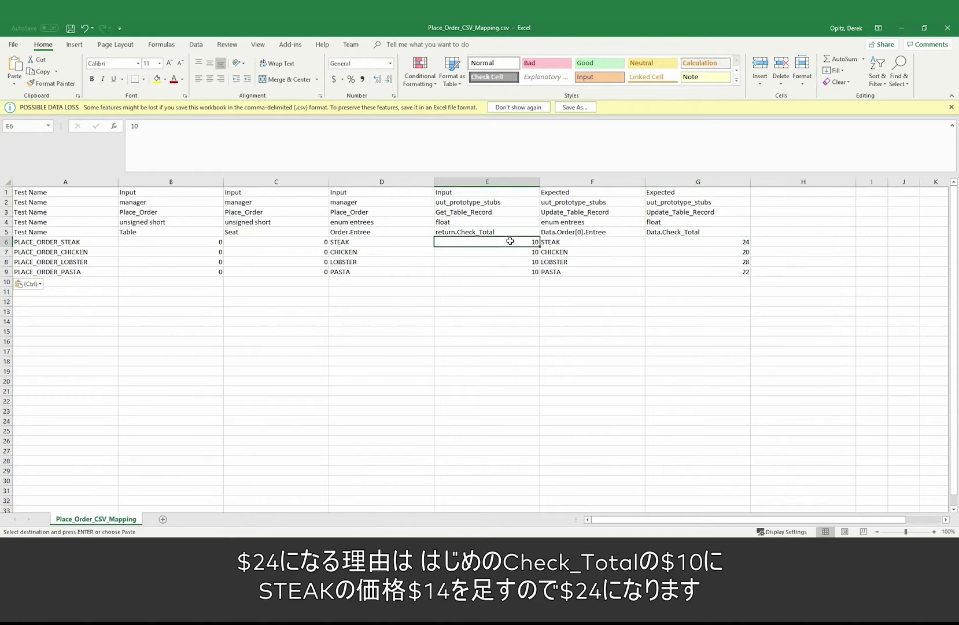
click(723, 240)
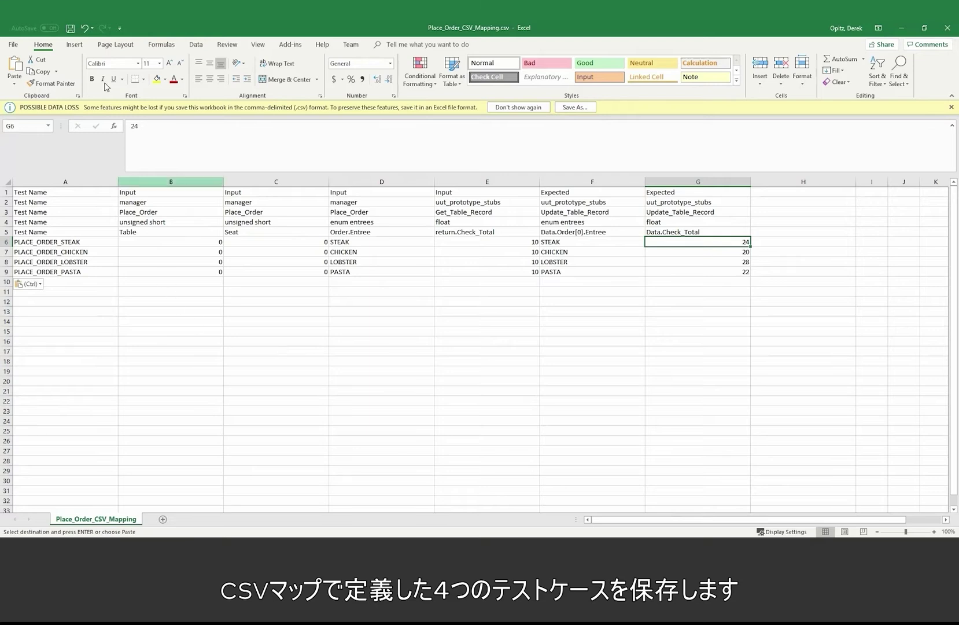
Save Place_Order_CSV_Mapping.csv, minimize Excel and switch back to VectorCAST.
click(70, 29)
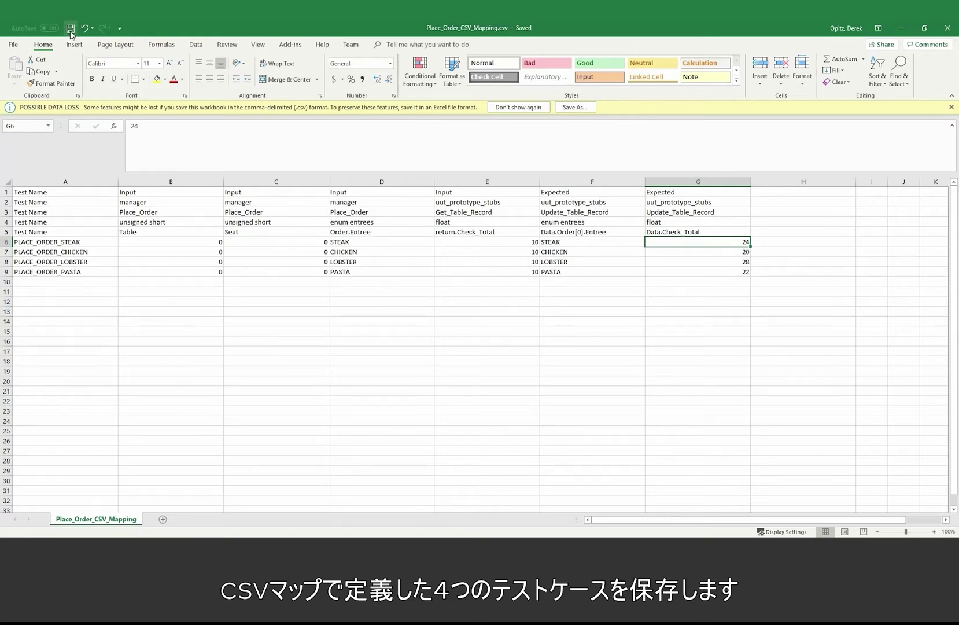
click(902, 28)
click(90, 290)
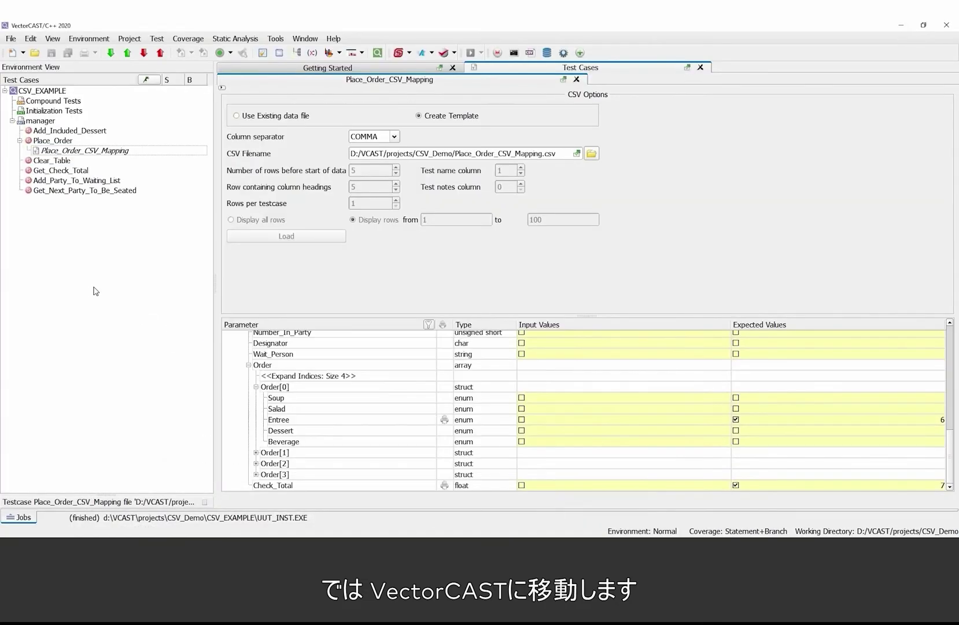
Try to create tests from the Place_Order_CSV_Mapping test case.
right_click(59, 151)
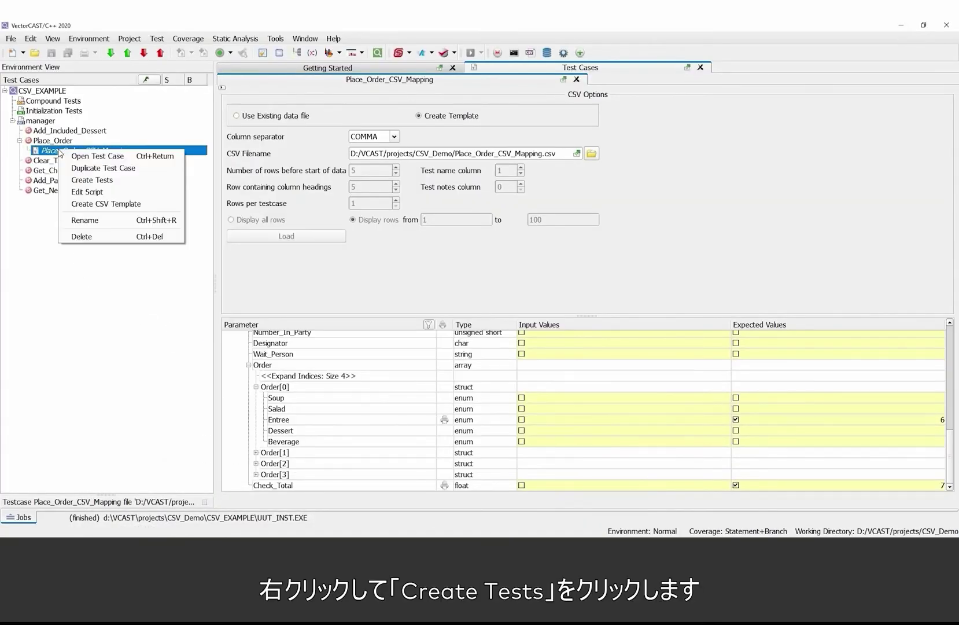
click(106, 183)
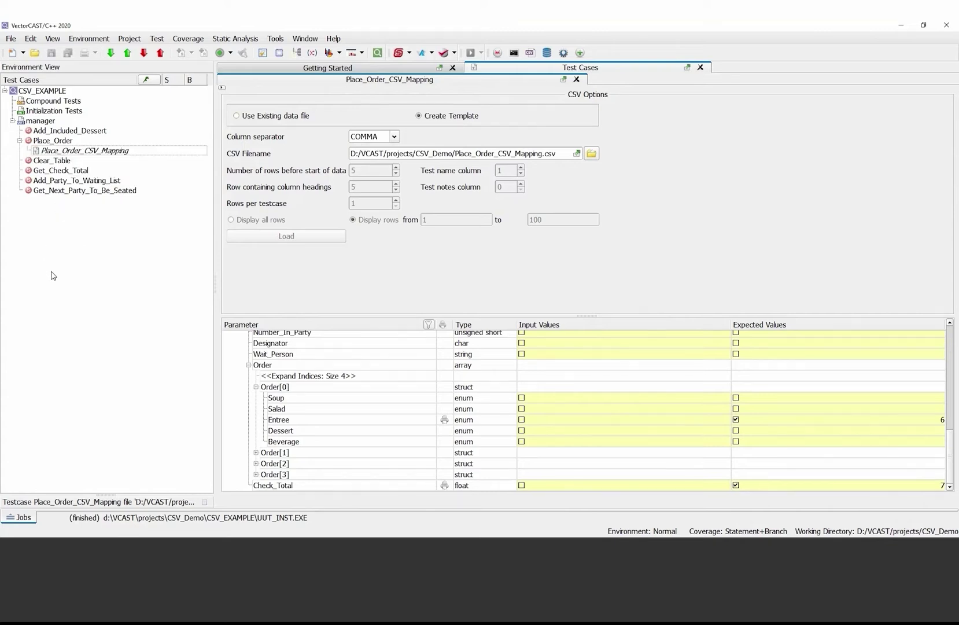
Set the CSV mapping to use the existing data file and widen the Test Name column to show the full names.
click(253, 120)
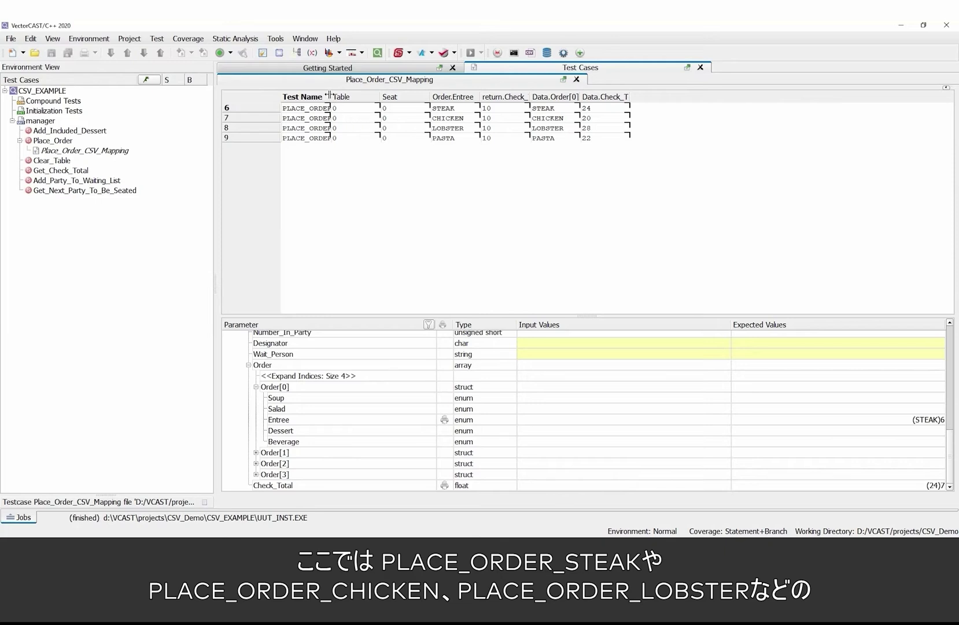
drag(336, 96, 397, 97)
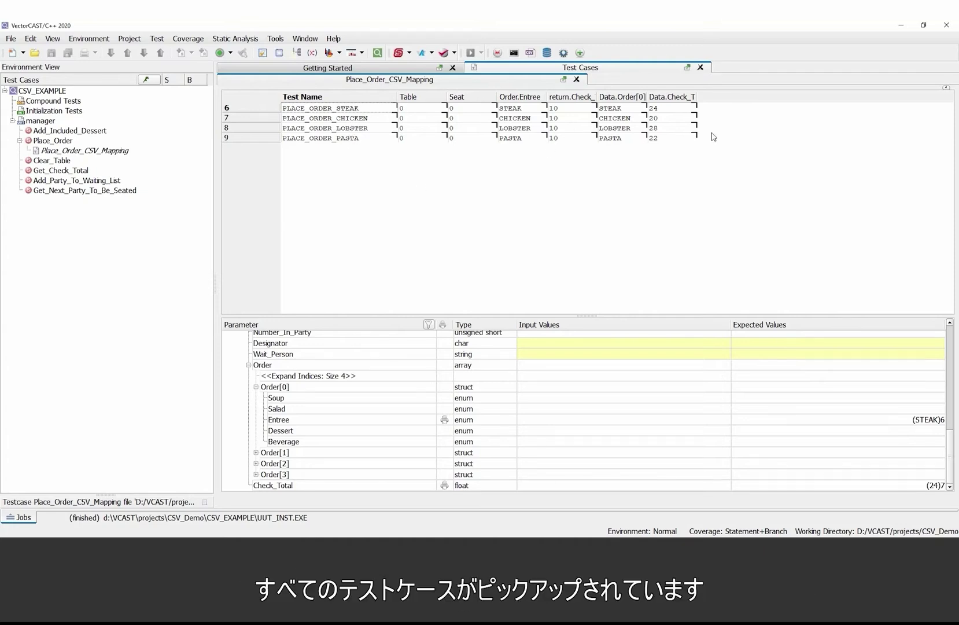
Create the test cases from Place_Order_CSV_Mapping and dismiss the information dialog.
right_click(62, 151)
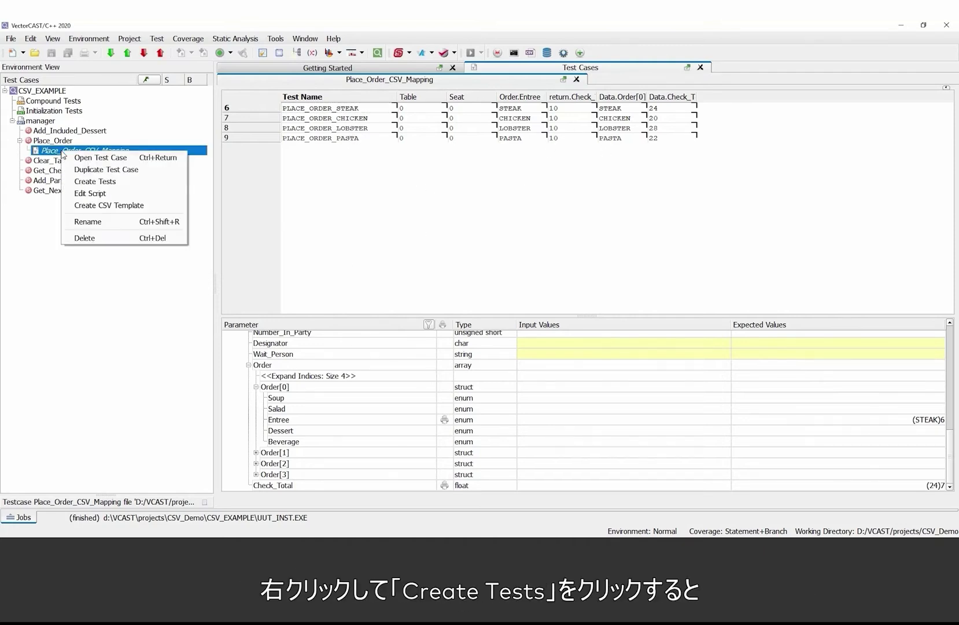
click(111, 183)
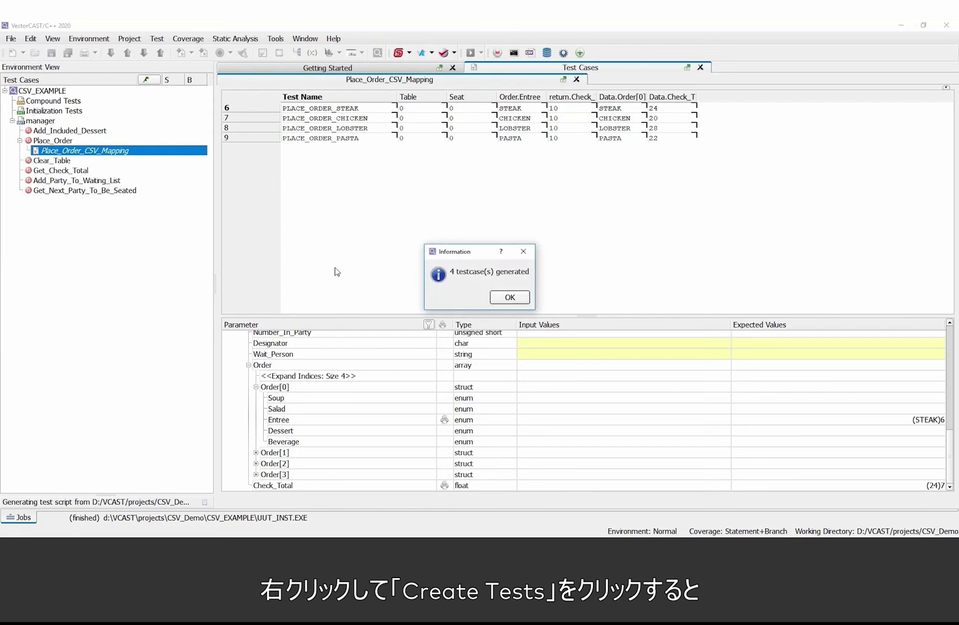
click(509, 297)
Execute all test cases under the Place_Order subprogram.
click(60, 142)
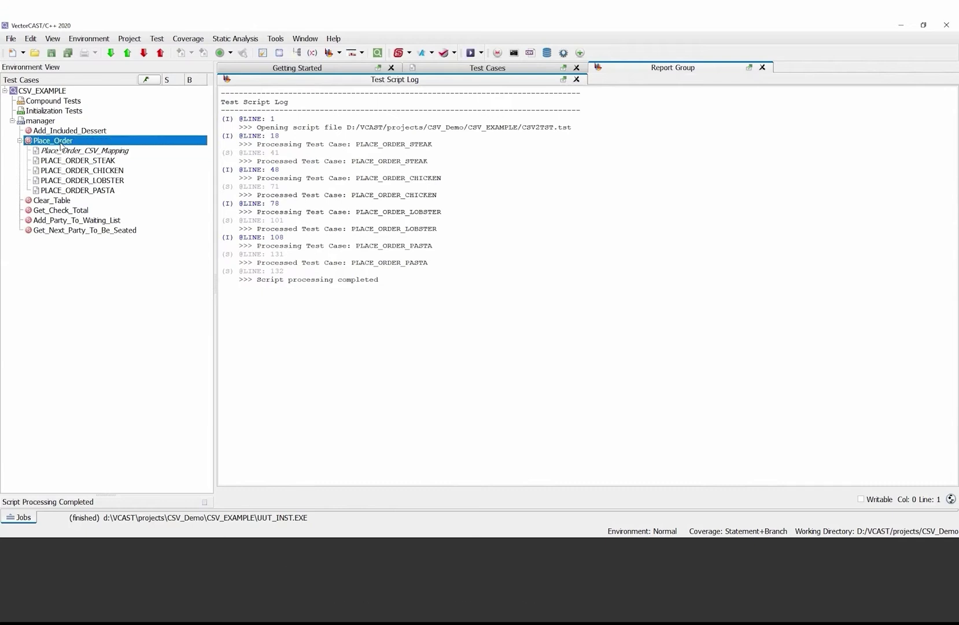
right_click(61, 145)
click(97, 274)
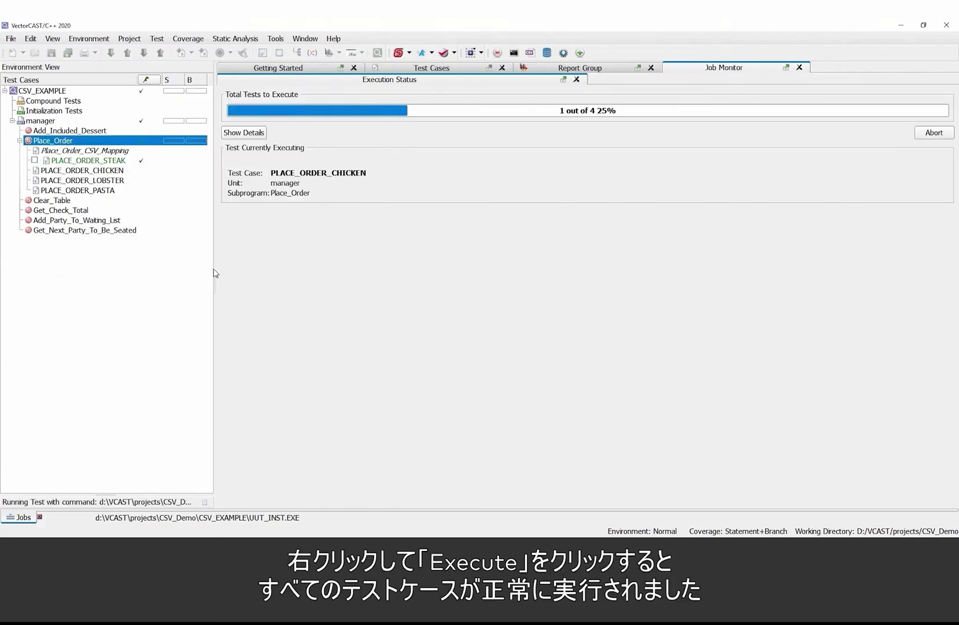
Open the PLACE_ORDER_LOBSTER test case and view its Execution Report.
double_click(105, 181)
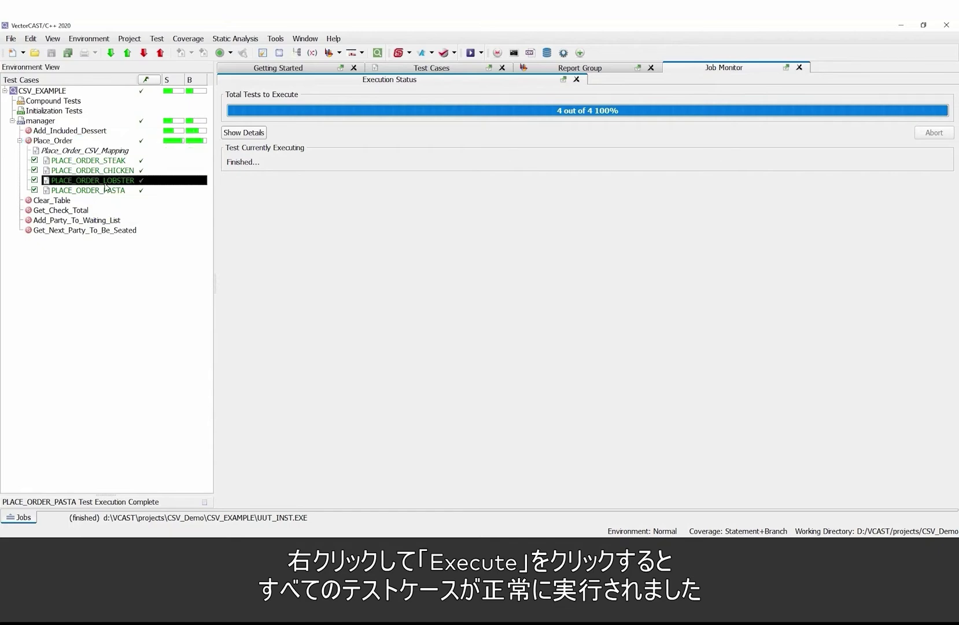
click(670, 384)
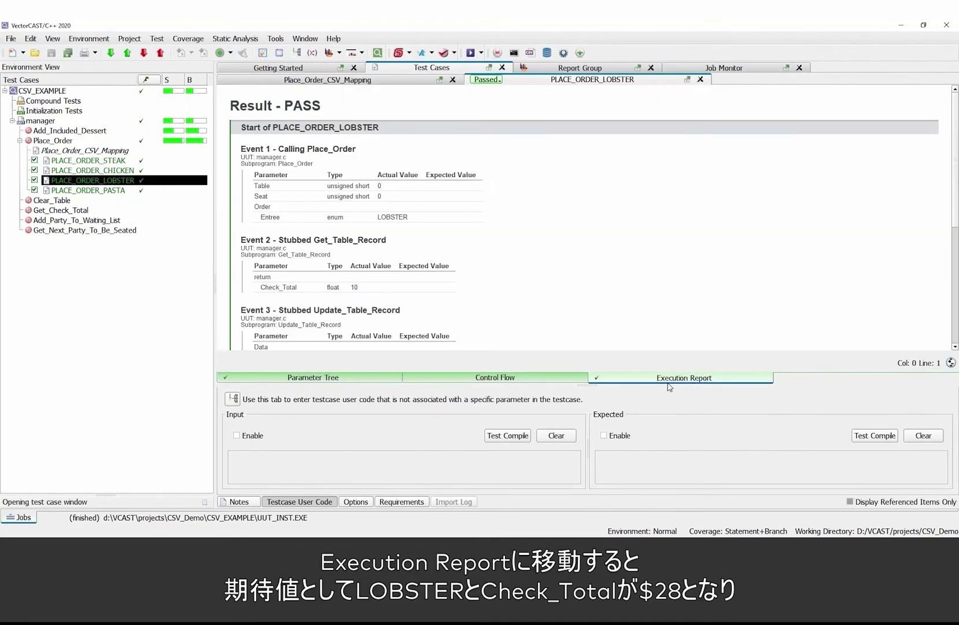
Examine the stubbed Update_Table_Record and returned Place_Order events in the lobster test's execution report.
scroll(547, 258, down, 3)
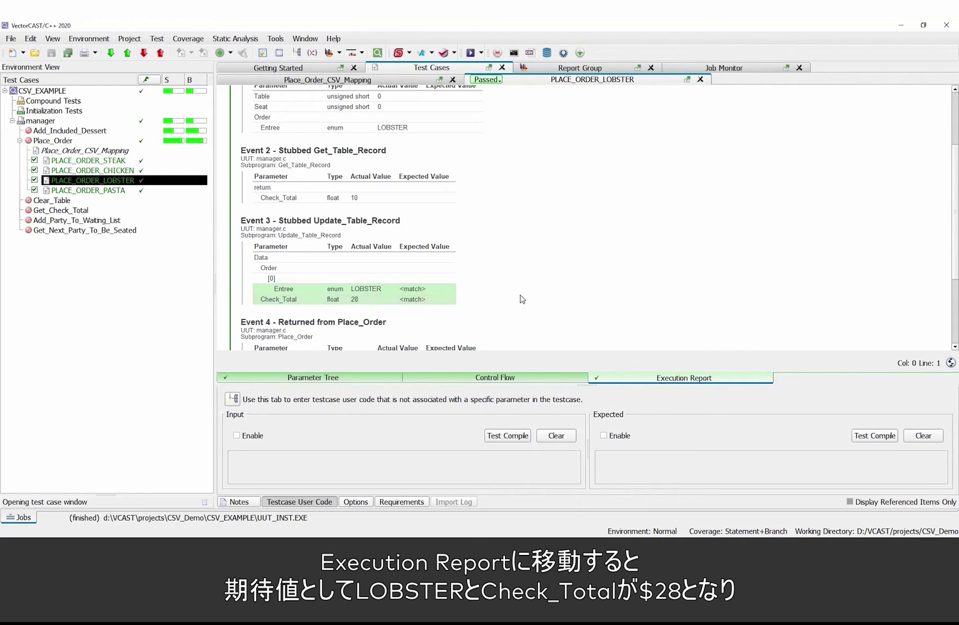
scroll(529, 285, down, 2)
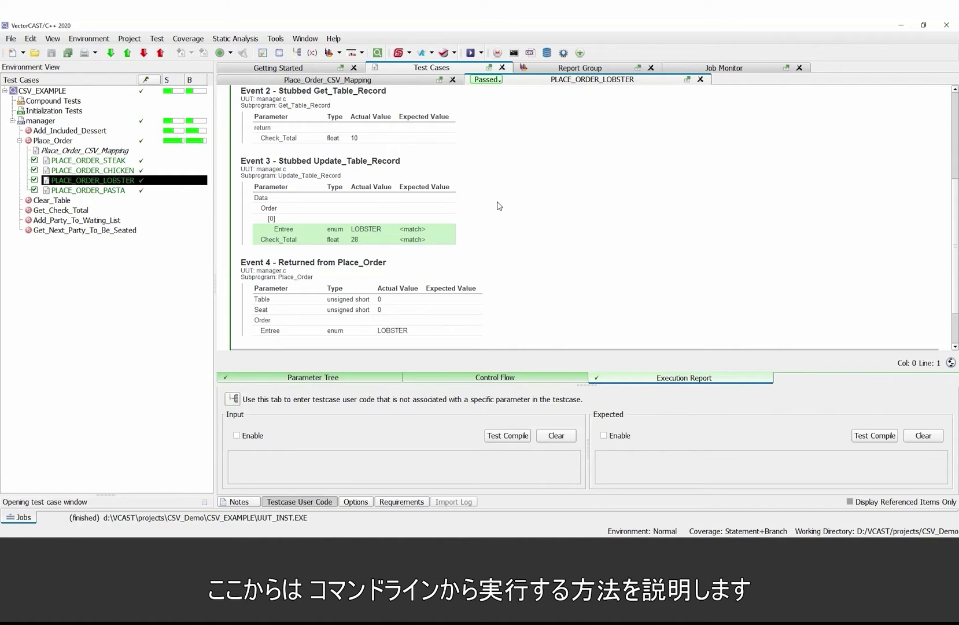
Delete the four generated test cases, PLACE_ORDER_STEAK through PLACE_ORDER_PASTA, keeping only the CSV map under Place_Order.
click(99, 162)
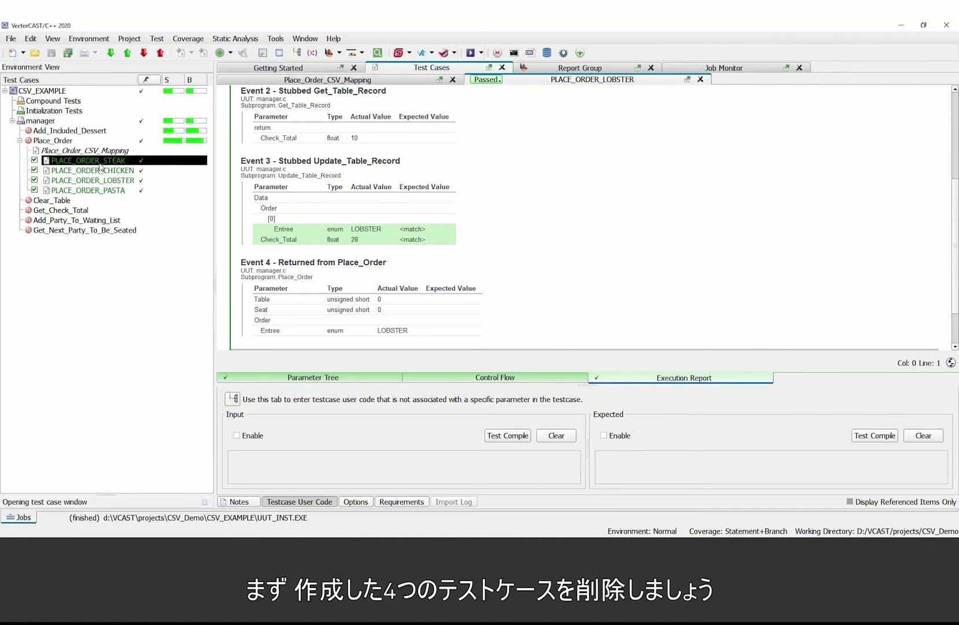
shift+click(107, 191)
right_click(108, 192)
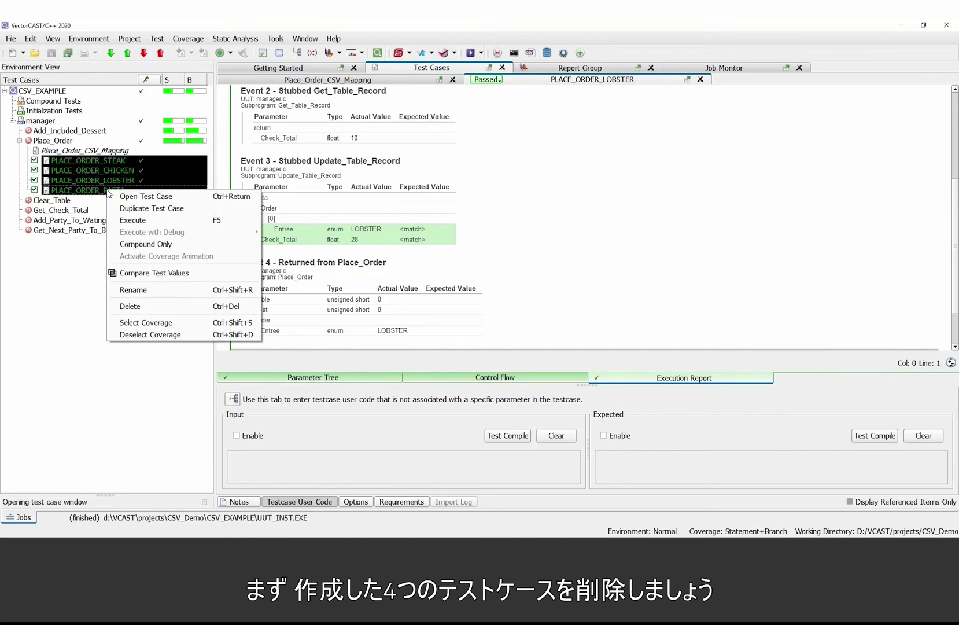
click(161, 306)
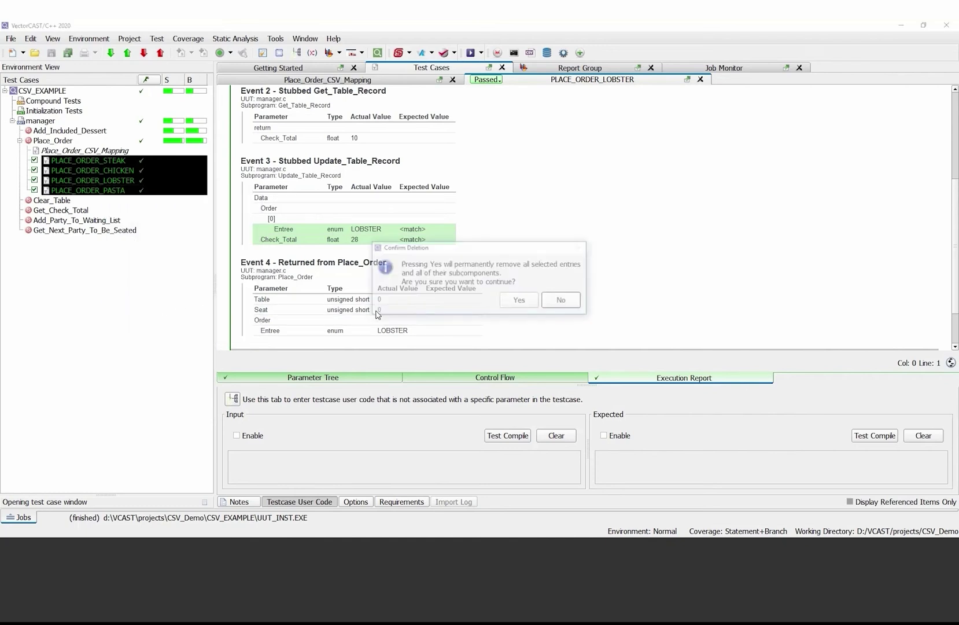
click(517, 302)
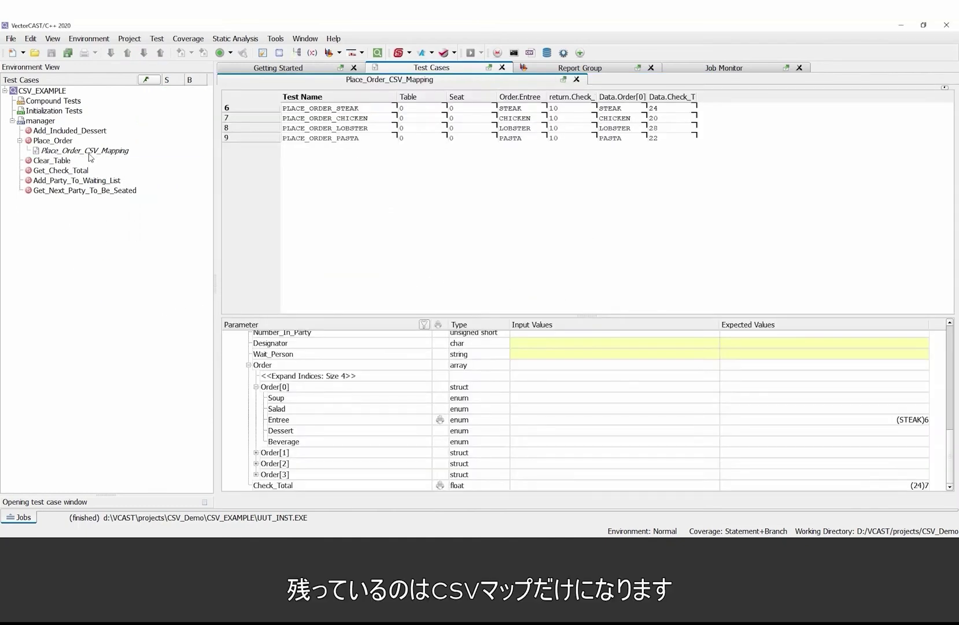
Select Place_Order_CSV_Mapping in the environment and close the Test Cases and Job Monitor views.
click(88, 153)
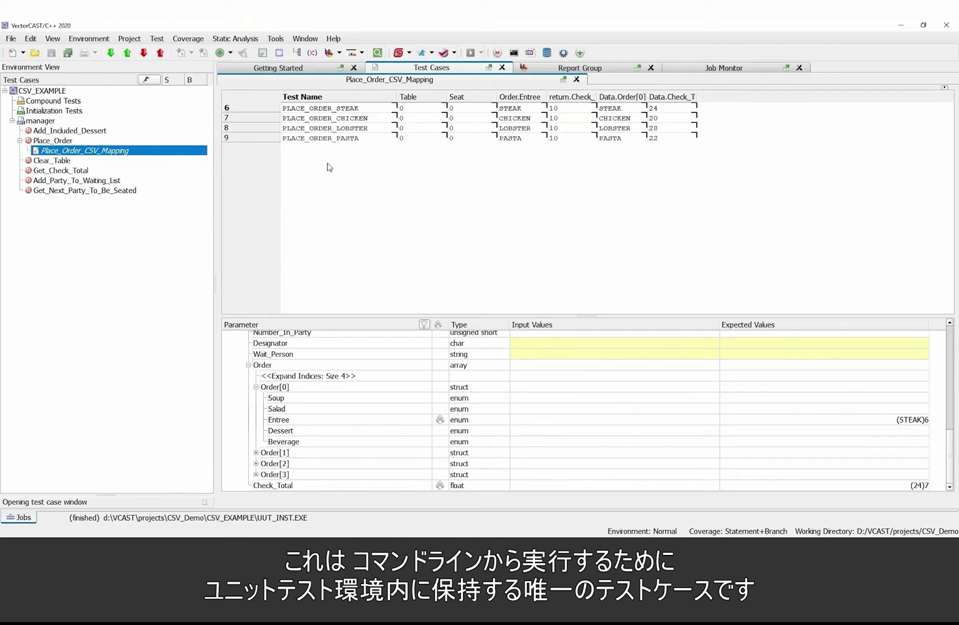
click(502, 67)
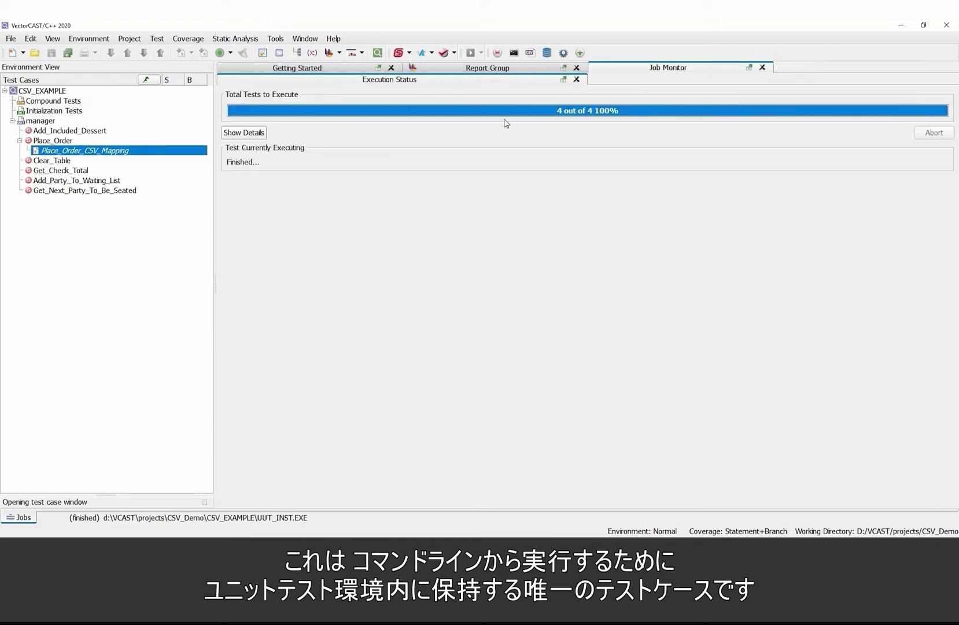
click(762, 67)
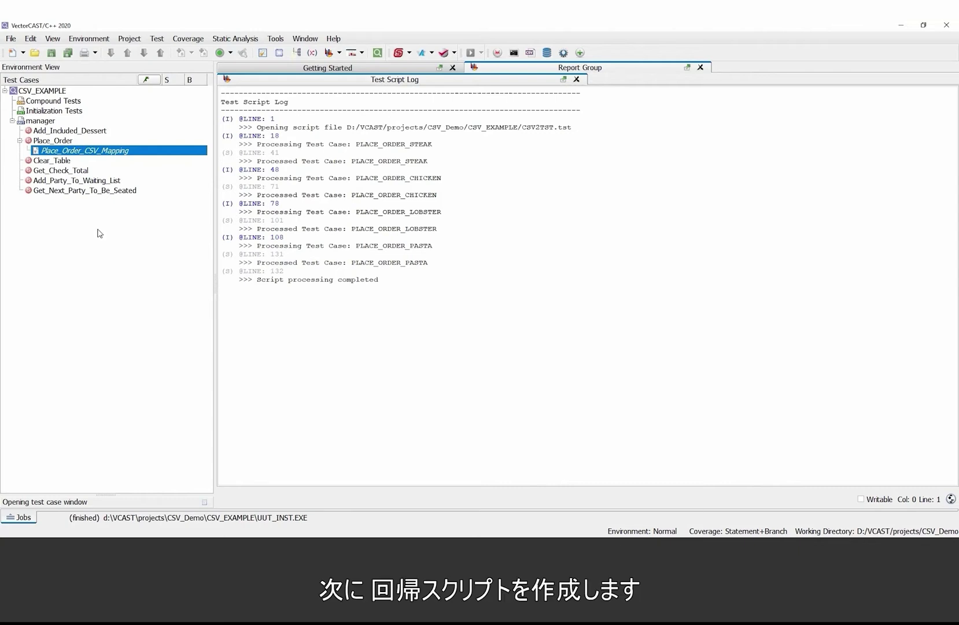
Create the environment's regression scripts in D:\VCAST\projects\CSV_Demo and close the dialog.
click(92, 39)
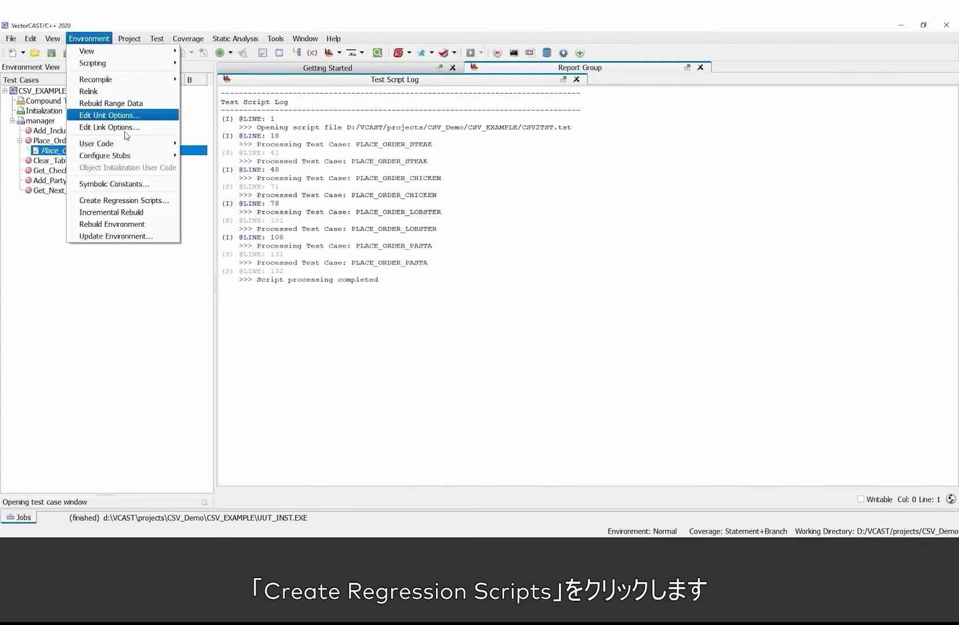
click(132, 201)
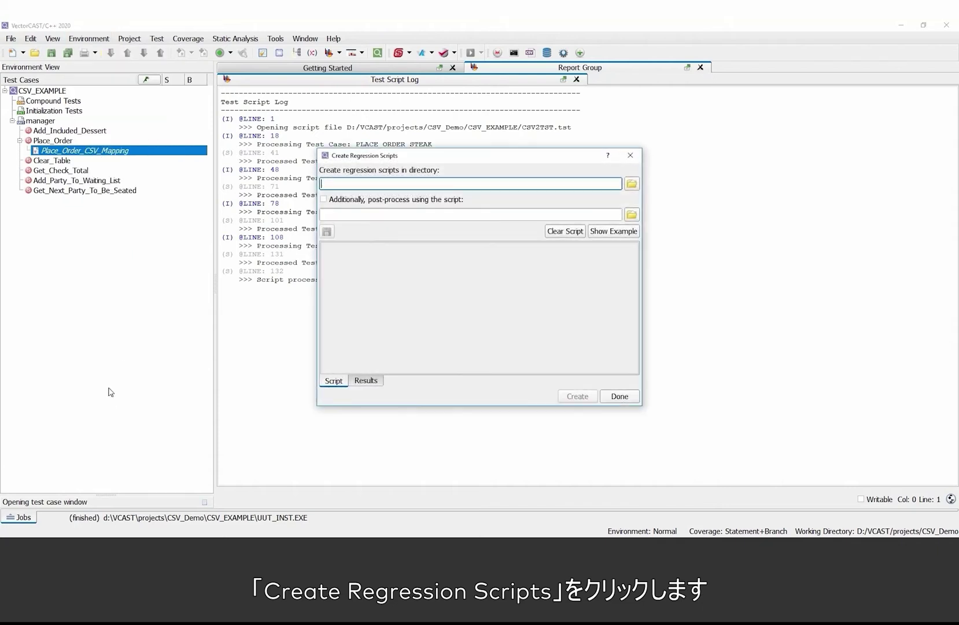
click(637, 186)
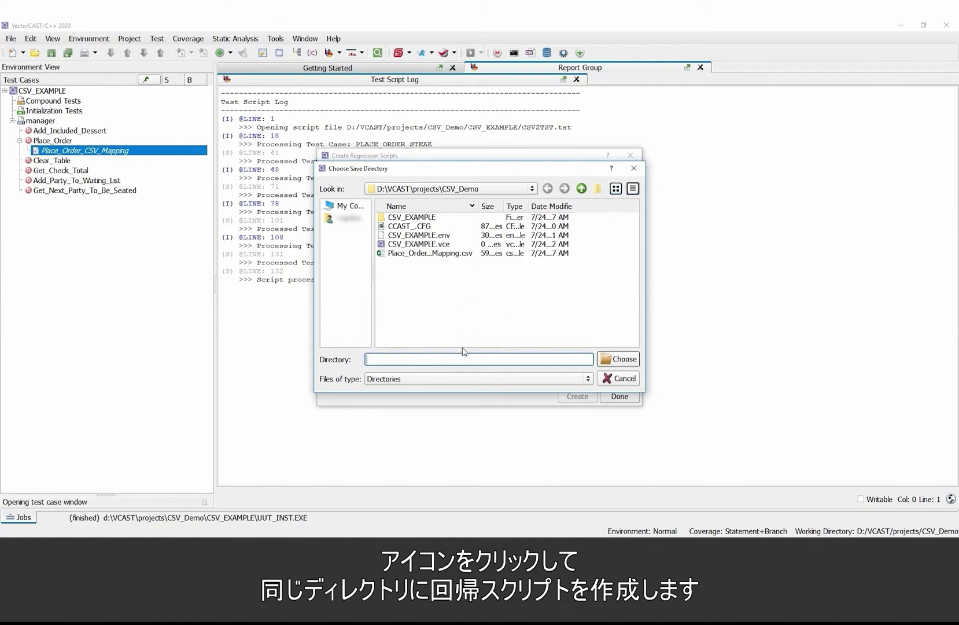
click(614, 361)
click(579, 397)
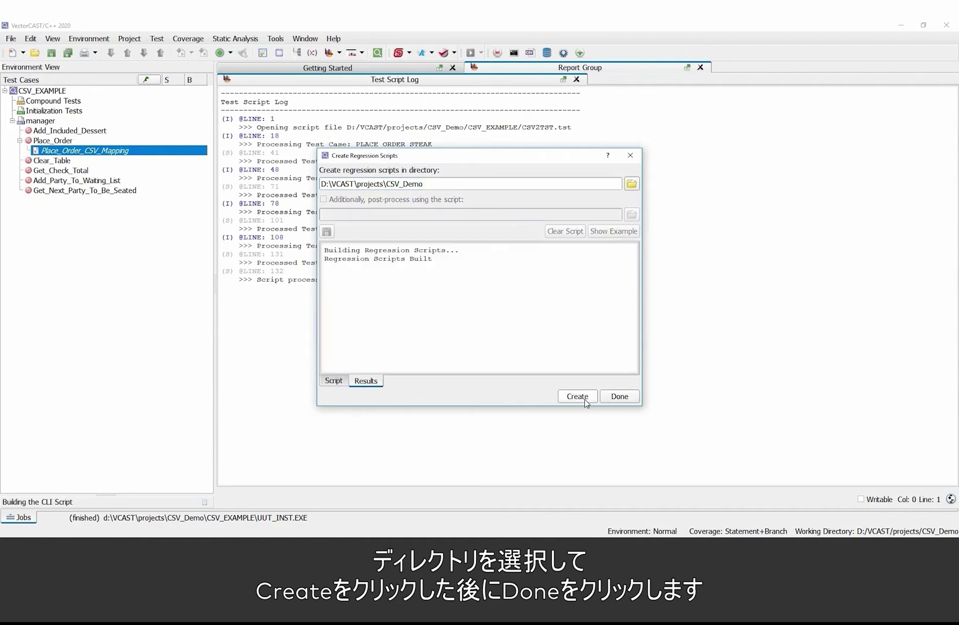
click(621, 397)
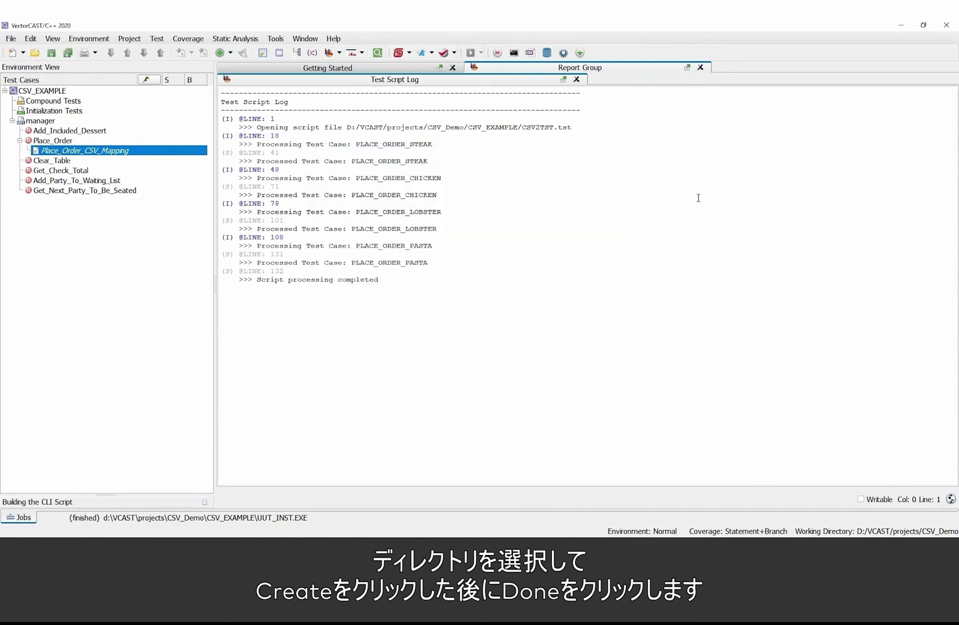
Close VectorCAST and switch to the CSV_Demo folder in File Explorer.
click(943, 28)
click(499, 294)
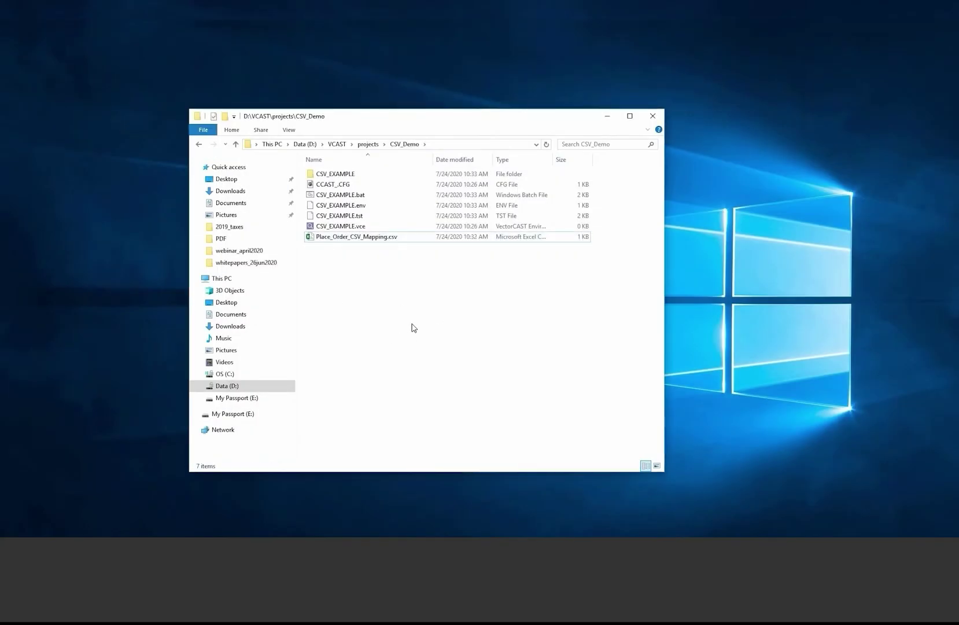
Look through the CSV_EXAMPLE .bat, .env and .tst scripts and Place_Order_CSV_Mapping.csv in the folder.
click(345, 196)
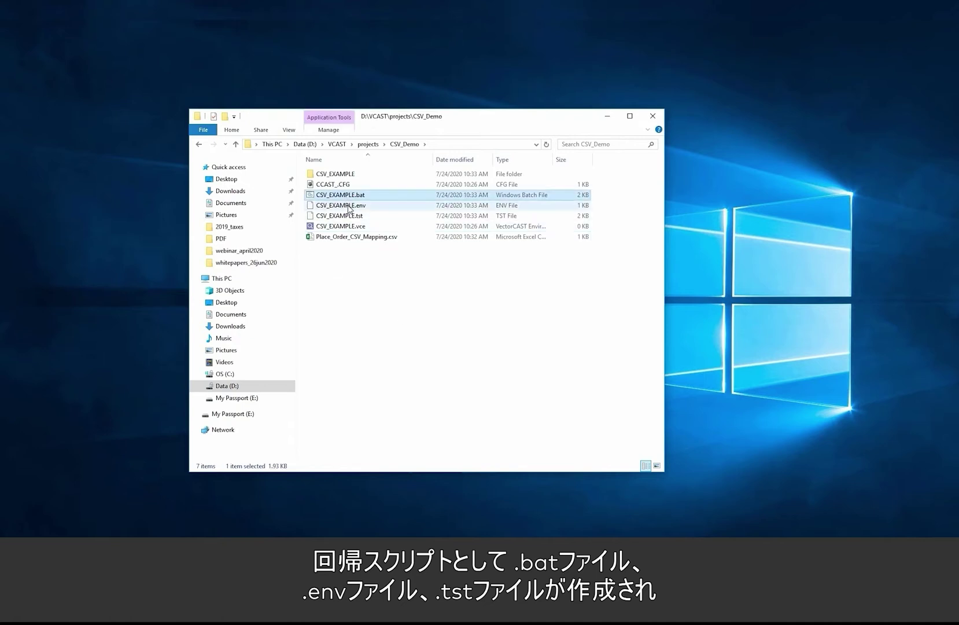
click(347, 206)
click(348, 216)
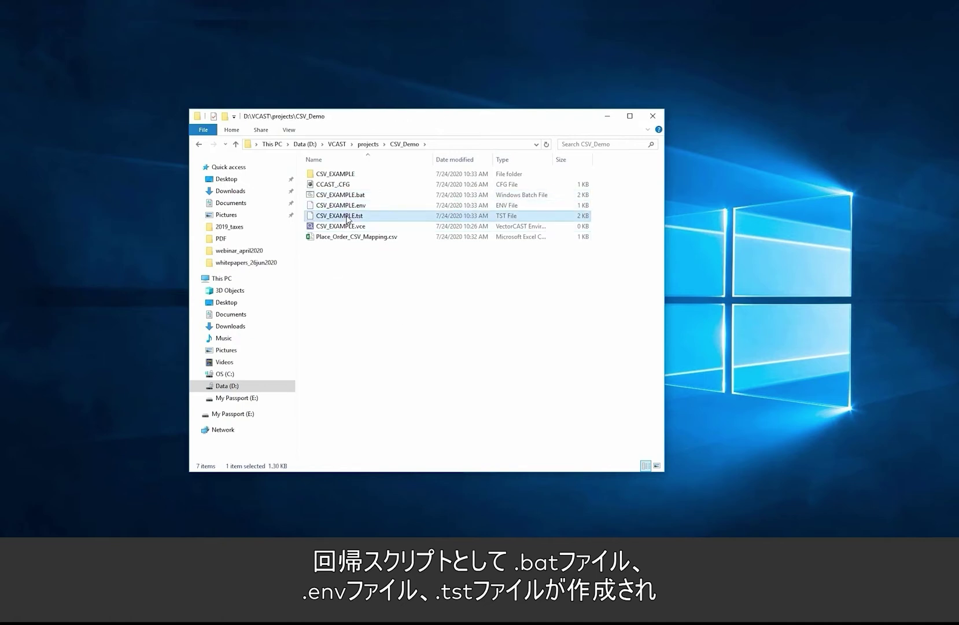
click(362, 237)
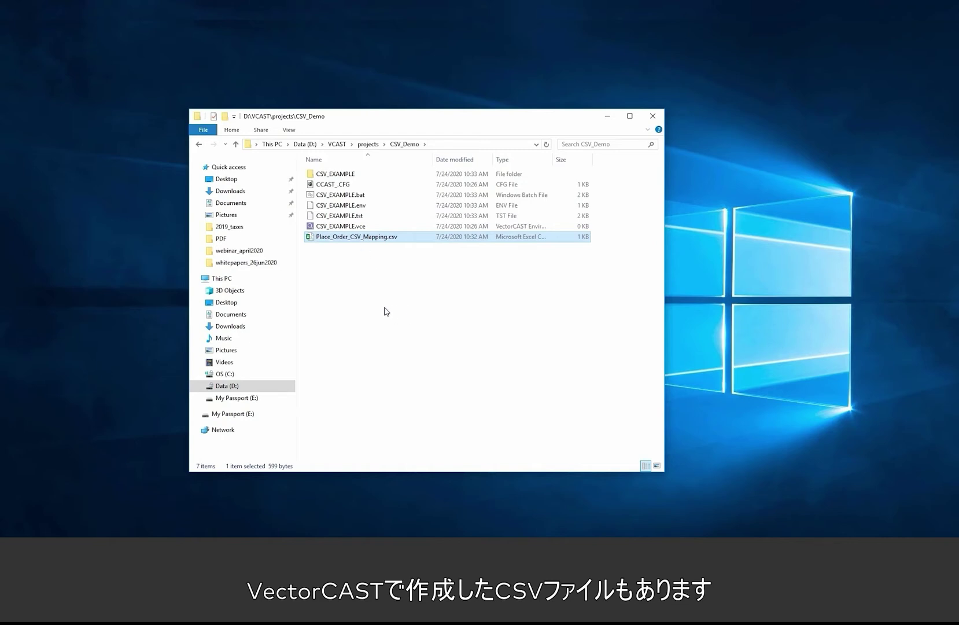
ctrl+click(338, 175)
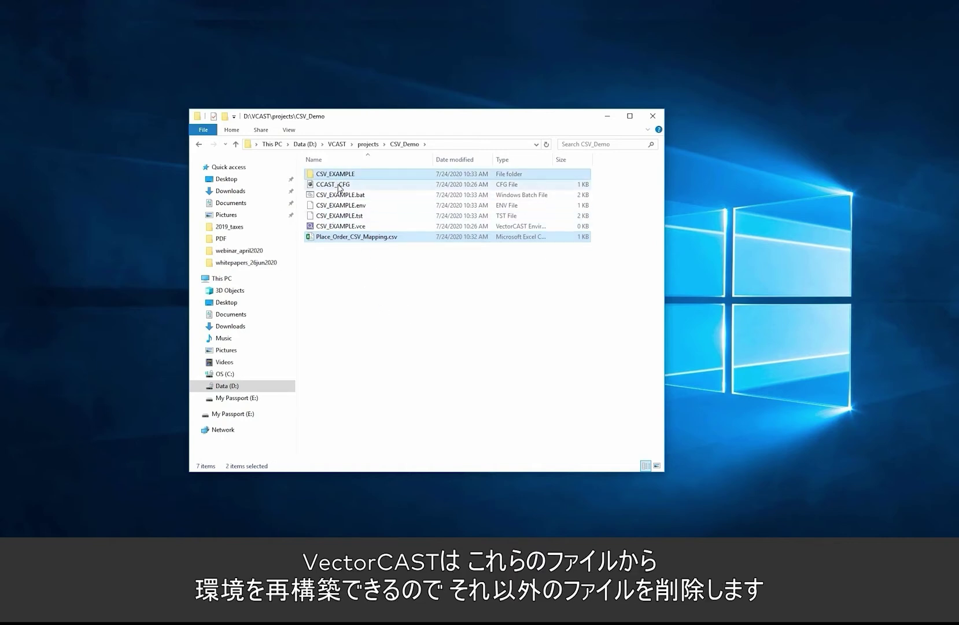
ctrl+click(338, 185)
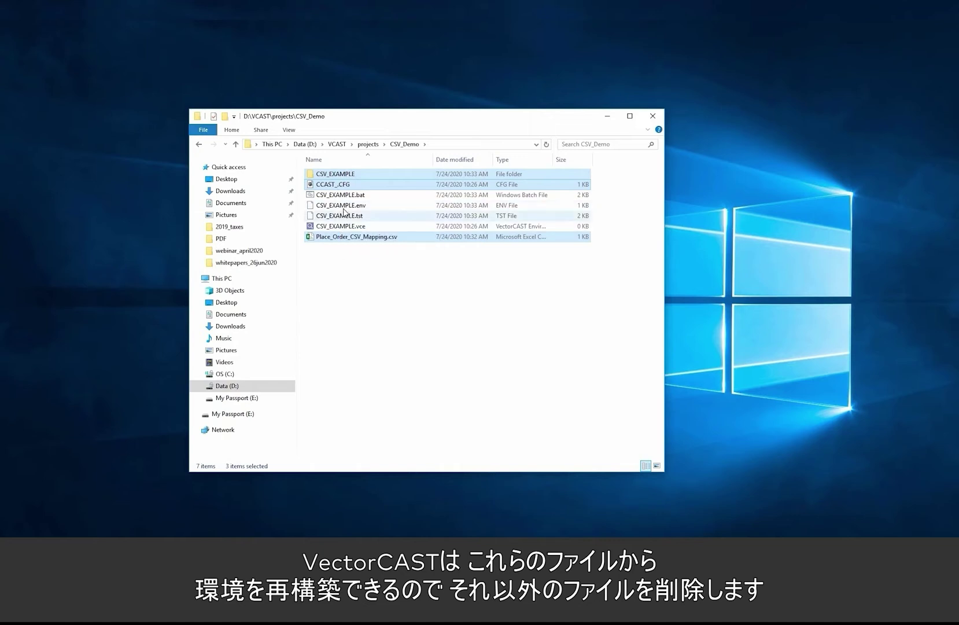
click(386, 297)
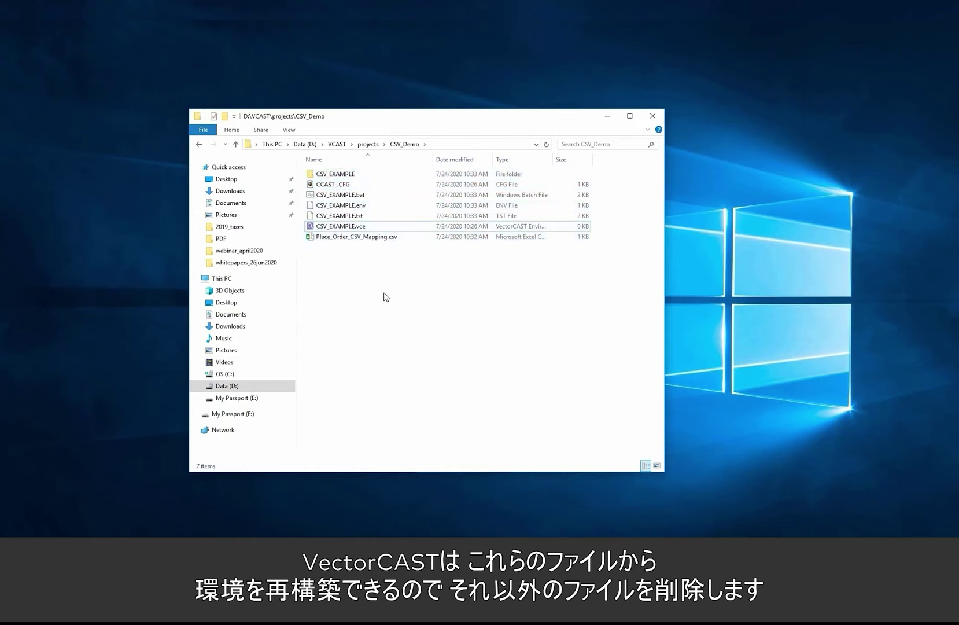
Delete the CSV_EXAMPLE folder, CCAST_.CFG and CSV_EXAMPLE.vce from the CSV_Demo directory.
ctrl+click(336, 175)
ctrl+click(340, 186)
ctrl+click(347, 227)
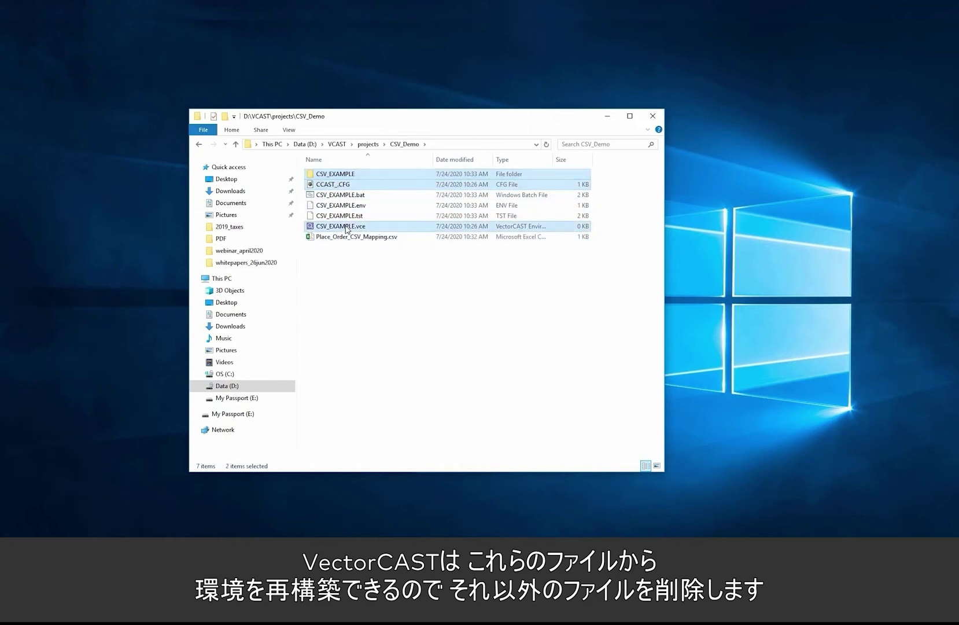
key(Delete)
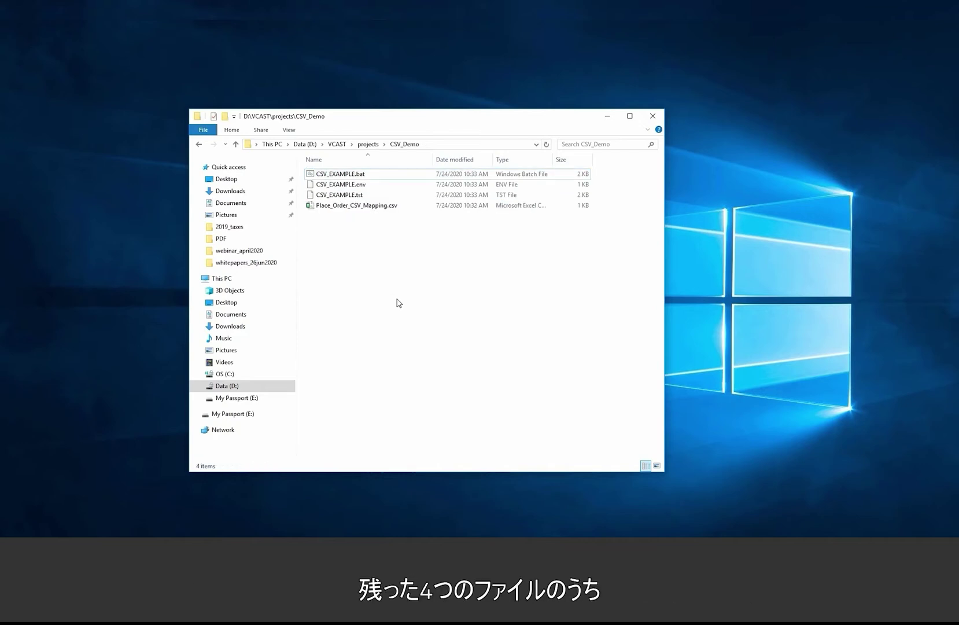
Review the remaining files: the three CSV_EXAMPLE regression scripts and Place_Order_CSV_Mapping.csv.
click(347, 174)
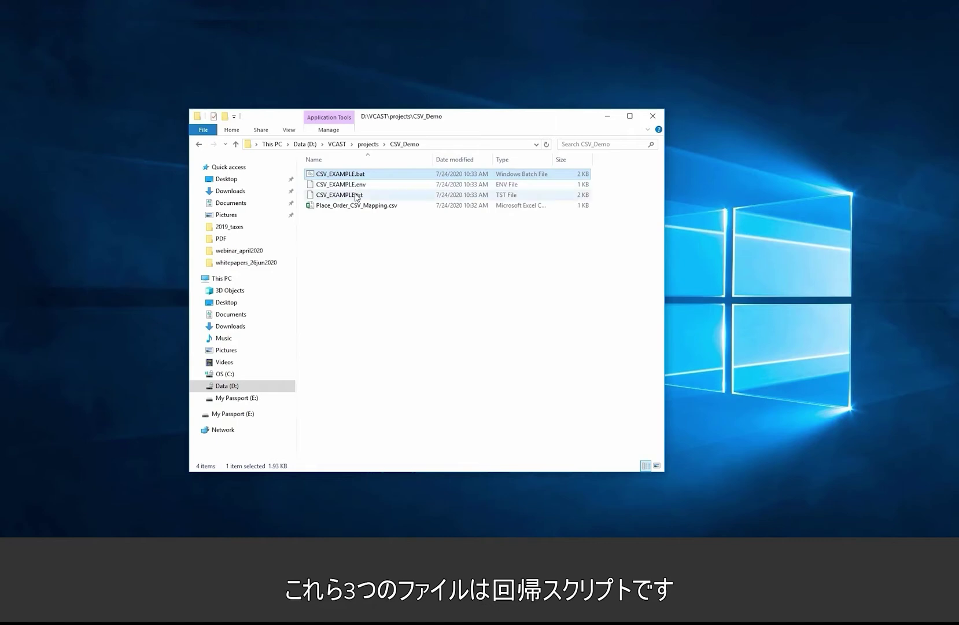
shift+click(355, 196)
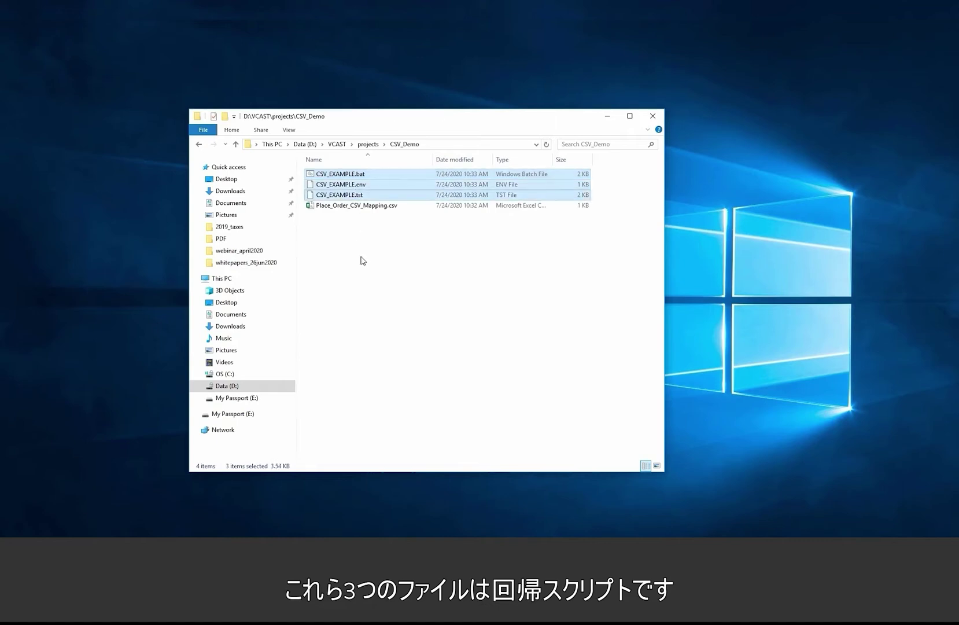
click(377, 207)
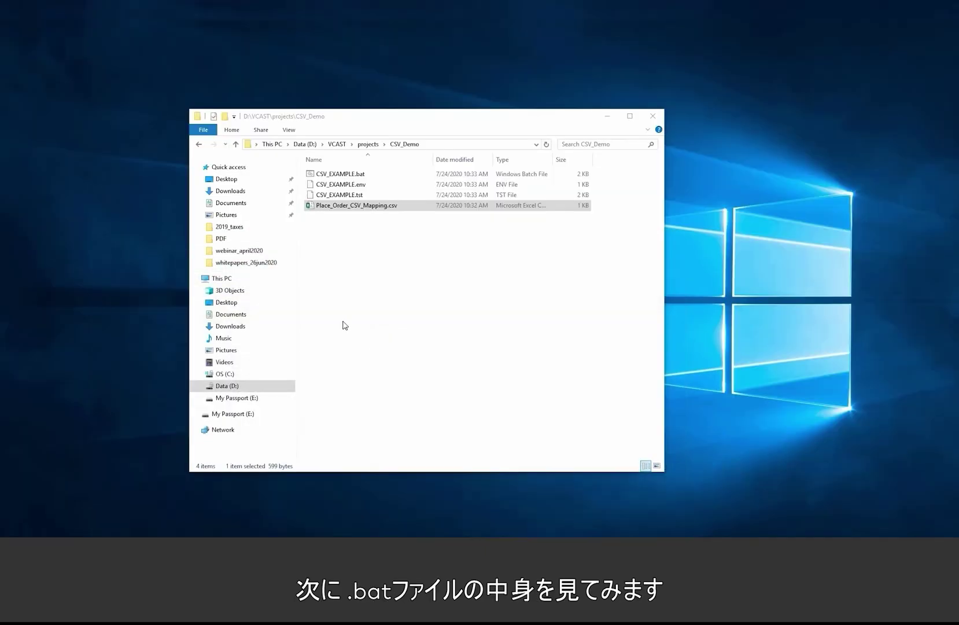
click(390, 325)
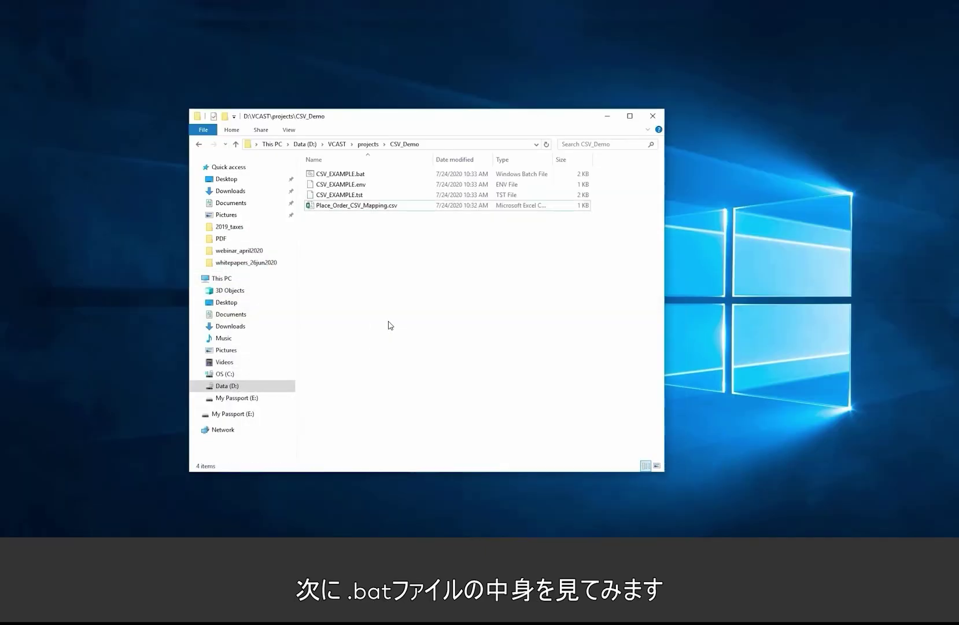
Open CSV_EXAMPLE.bat for editing in Vim and enlarge the editor window to show the whole script.
right_click(331, 175)
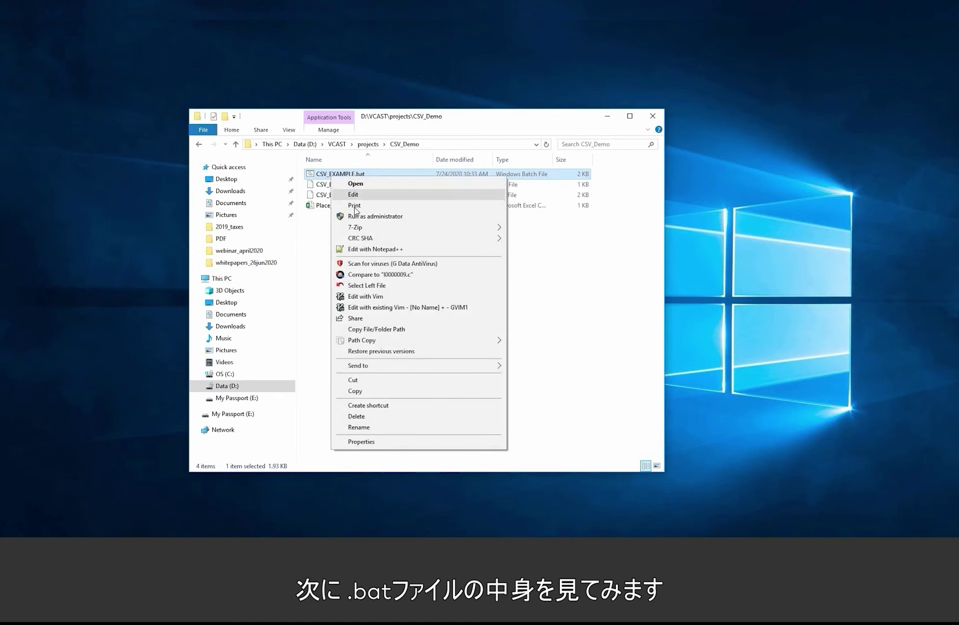
click(386, 298)
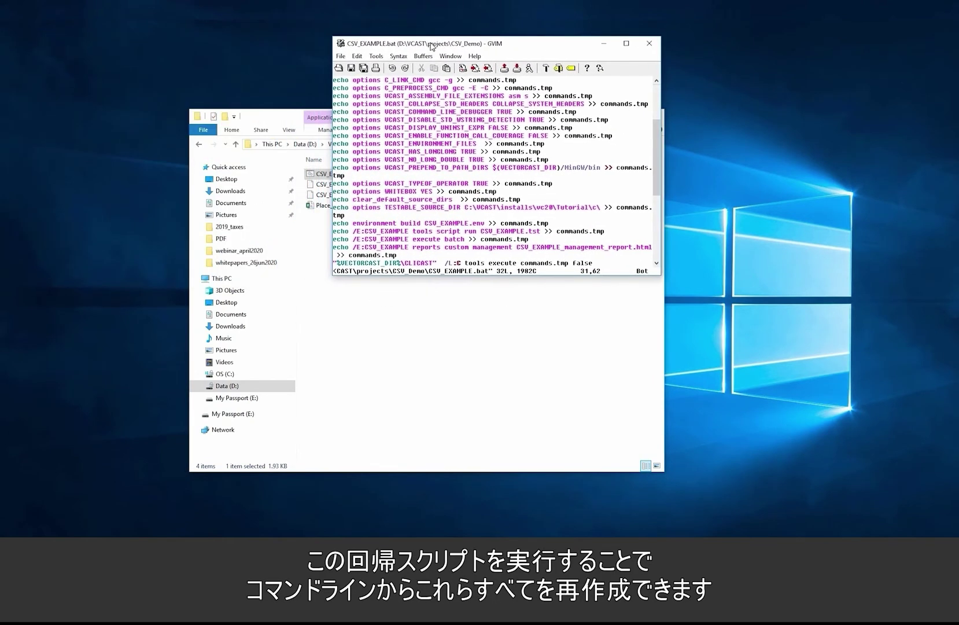
drag(658, 274, 817, 468)
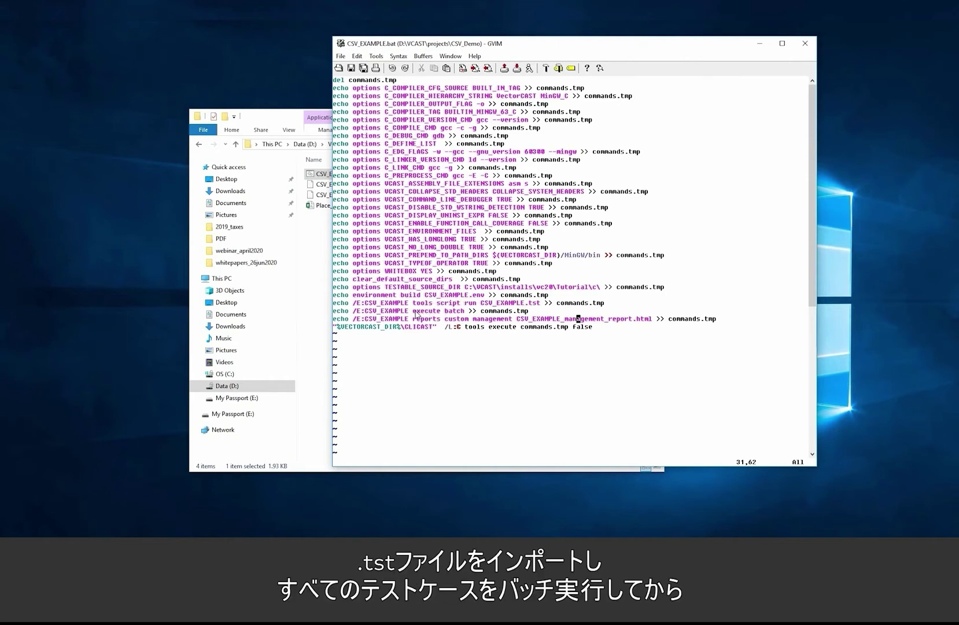
Examine the batch execution and management report commands near the end of the script.
drag(413, 311, 466, 315)
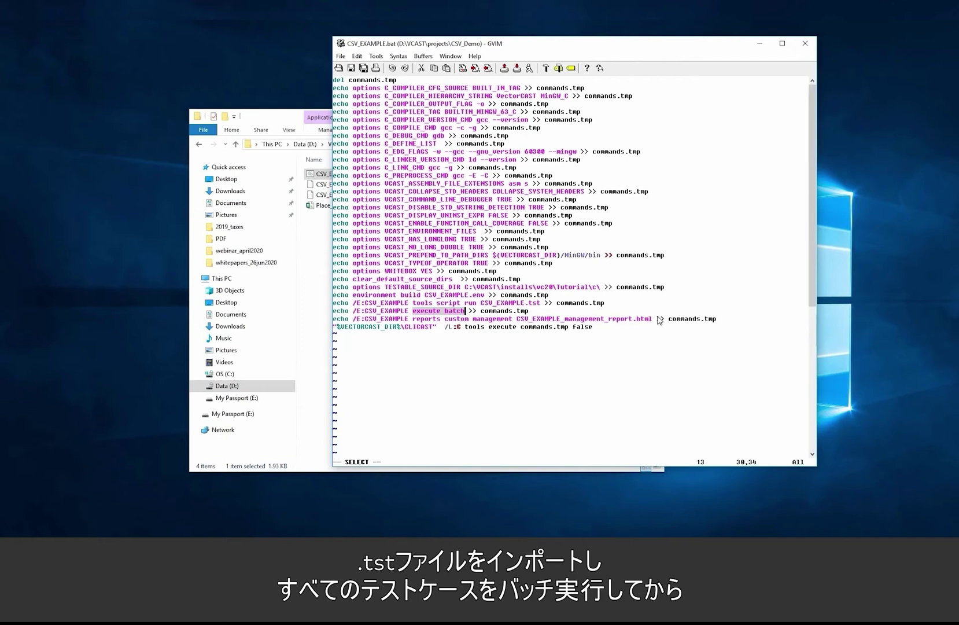
drag(654, 319, 346, 318)
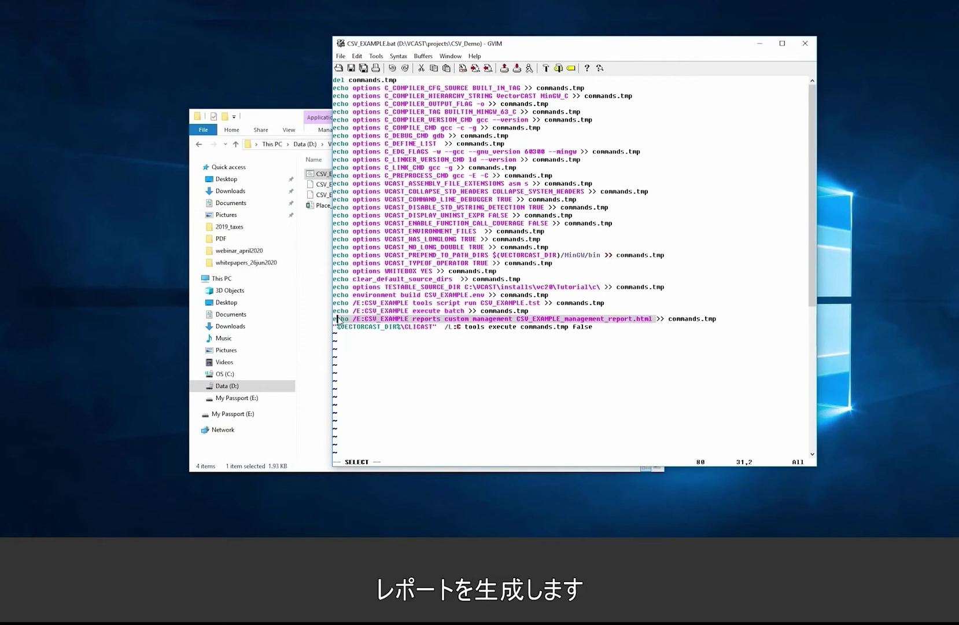
click(410, 311)
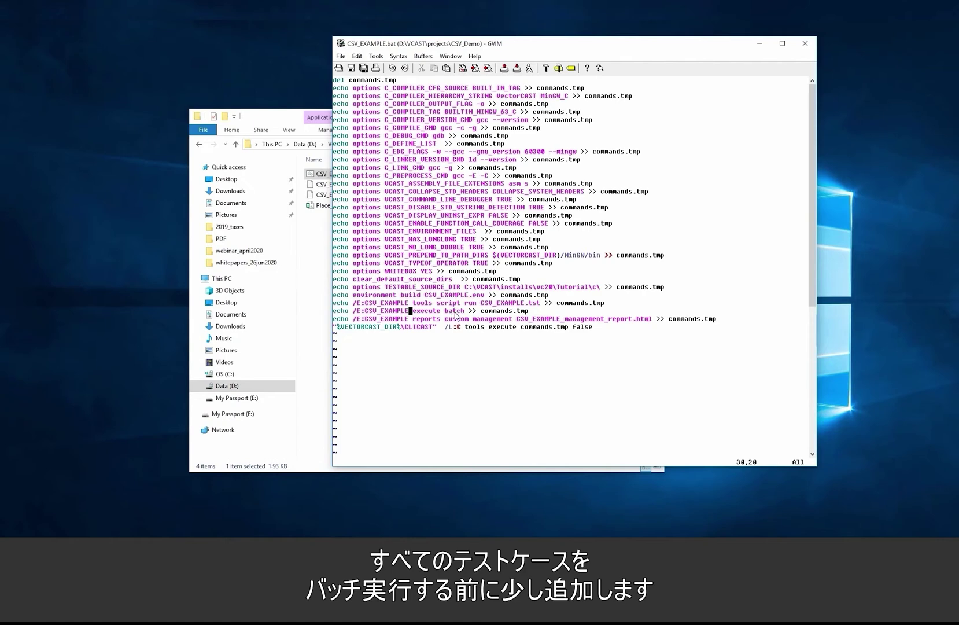
Add after the CSV_EXAMPLE.tst line: "echo /E:CSV_EXAMPLE -u manager -s Place_Order -t Place_Order_CSV_Mapping Test csv2tst create Place_Order_CSV_Mapping.tst >> commands.tmp" and "echo /E:CSV_EXAMPLE tools script run Place_Order_CSV_Mapping.tst >> commands.tmp".
click(264, 122)
drag(265, 122, 139, 93)
click(460, 302)
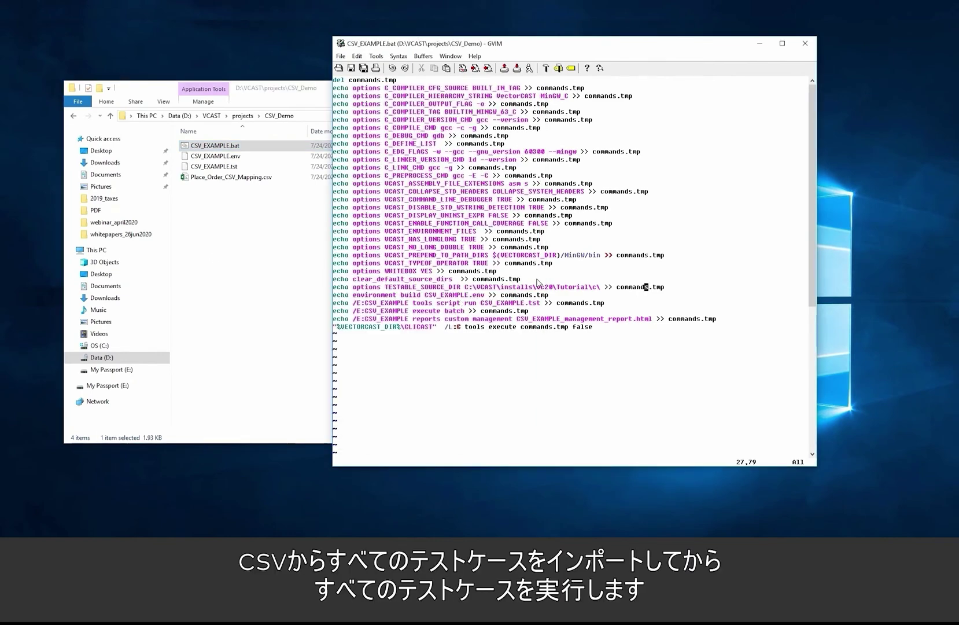
click(643, 290)
key(Down)
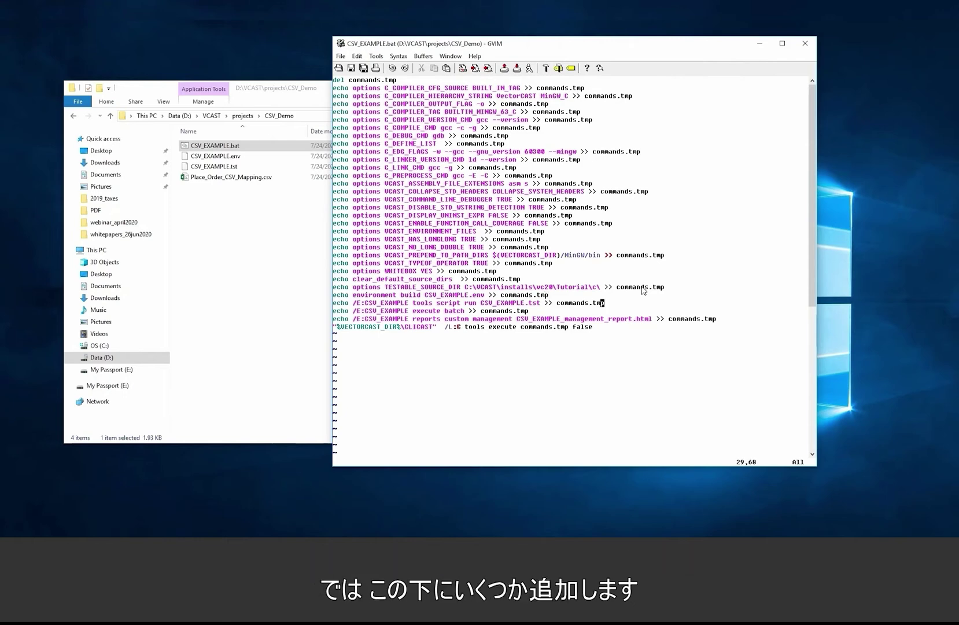
key(o)
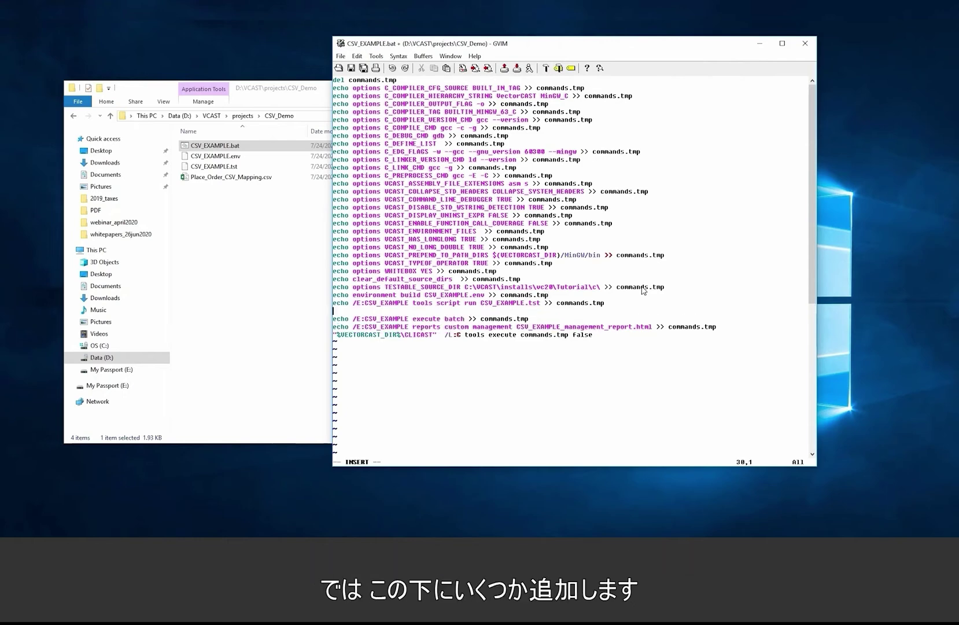
key(alt+Tab)
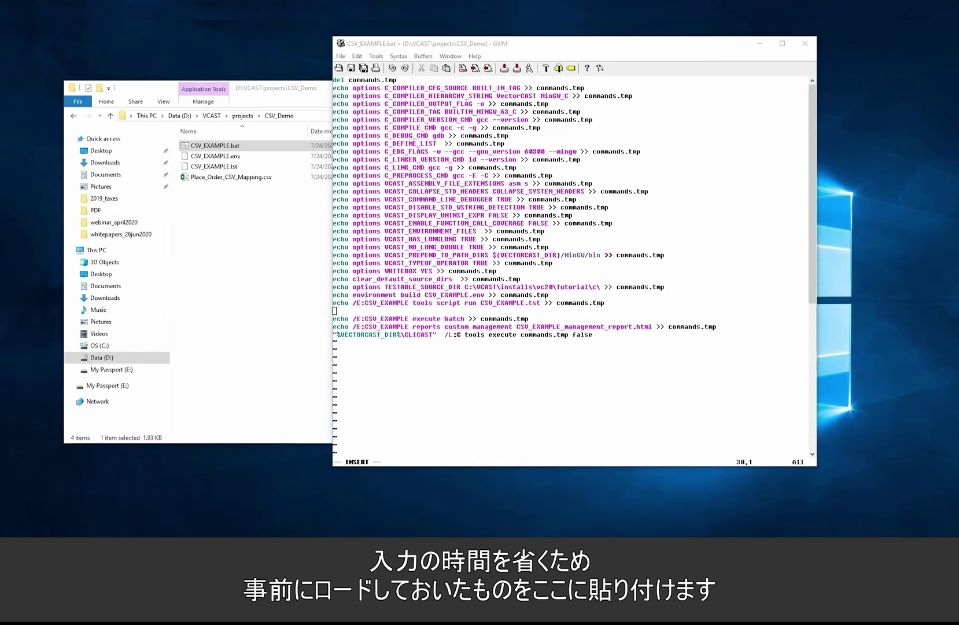
click(364, 315)
text(echo /E:CSV_EXAMPLE -u manager -s Place_Order -t Place_Order_CSV_Mapping Test csv2tst create Place_Order_CSV_Mapping.tst >> commands.tmp echo /E:CSV_EXAMPLE tools script run Place_Order_CSV_Mapping.tst >> commands.tmp)
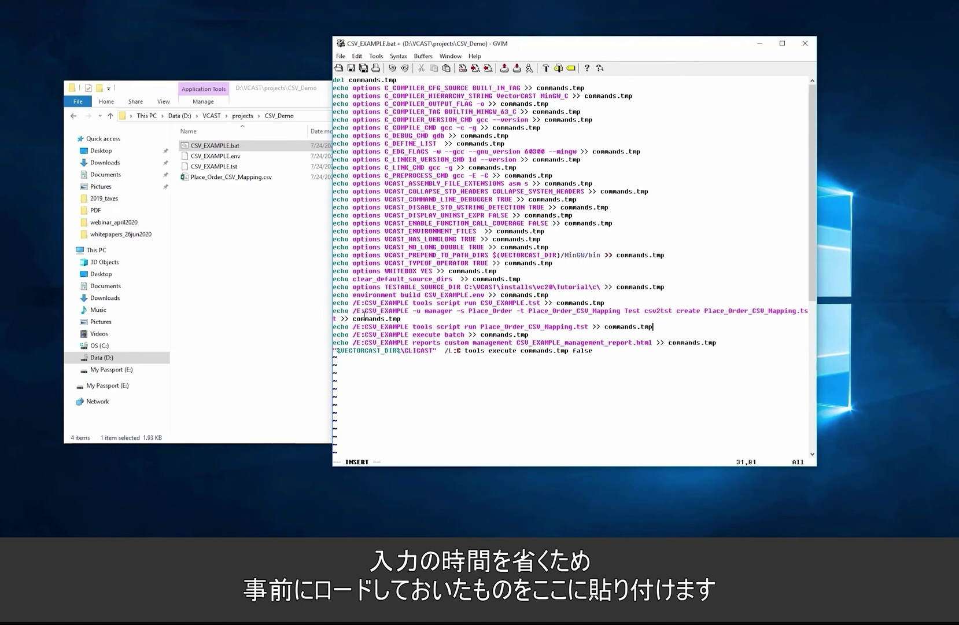
drag(333, 321, 177, 327)
key(Escape)
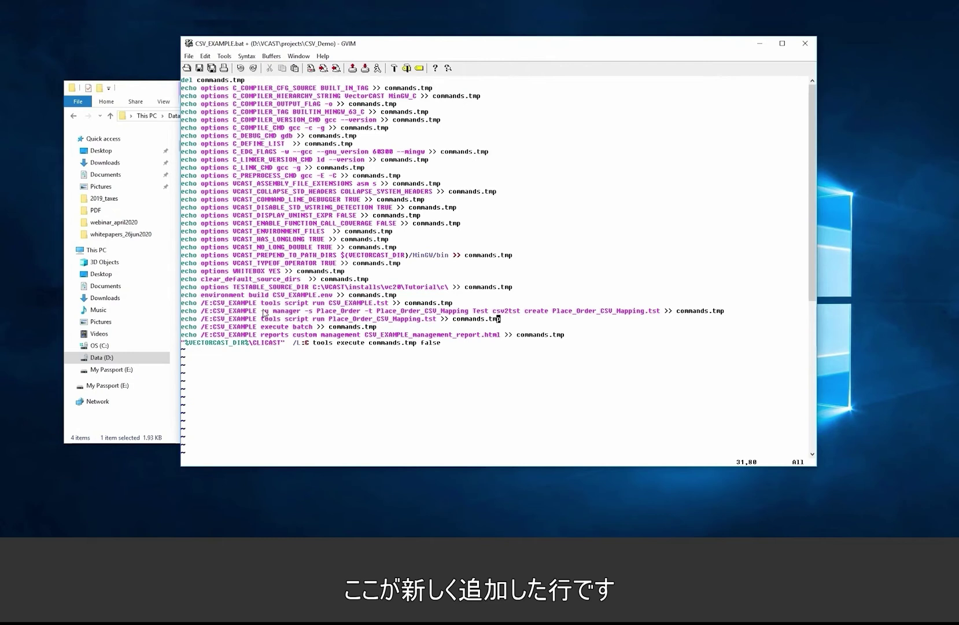
Examine the new csv2tst line's unit, subprogram and test options, its create command and the output script name.
drag(264, 313, 660, 313)
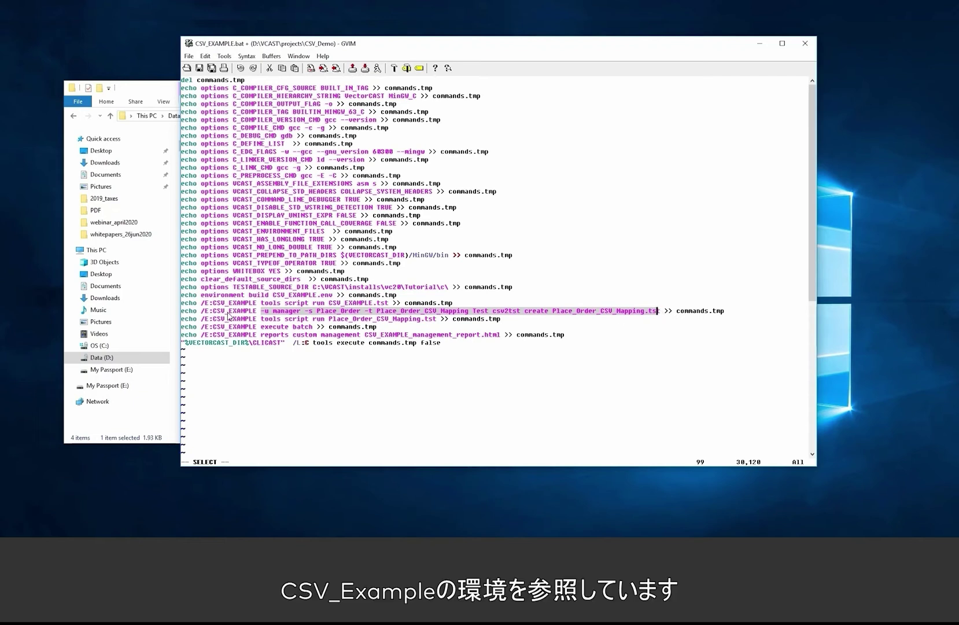
double_click(279, 313)
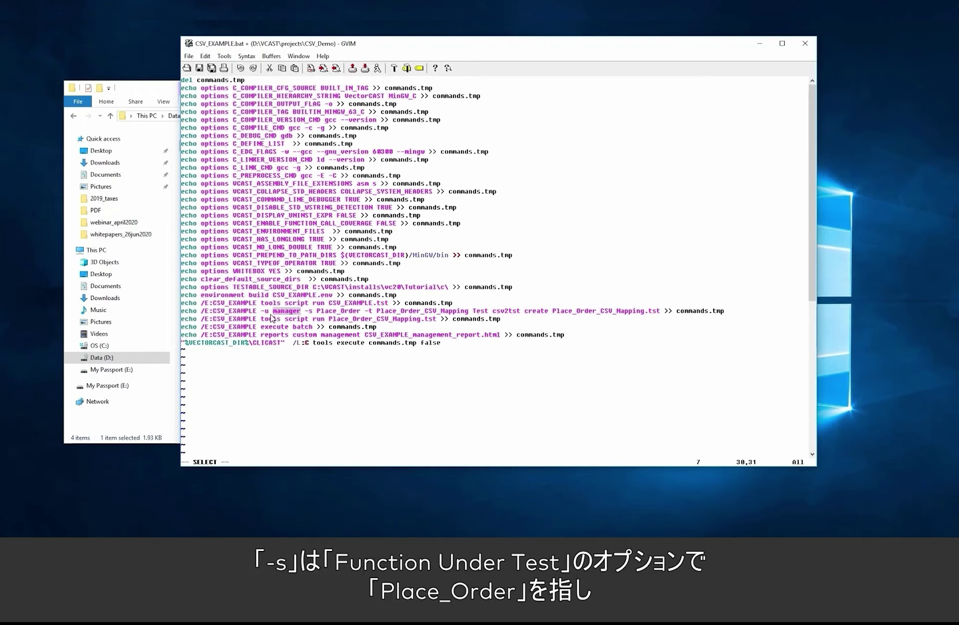
double_click(337, 311)
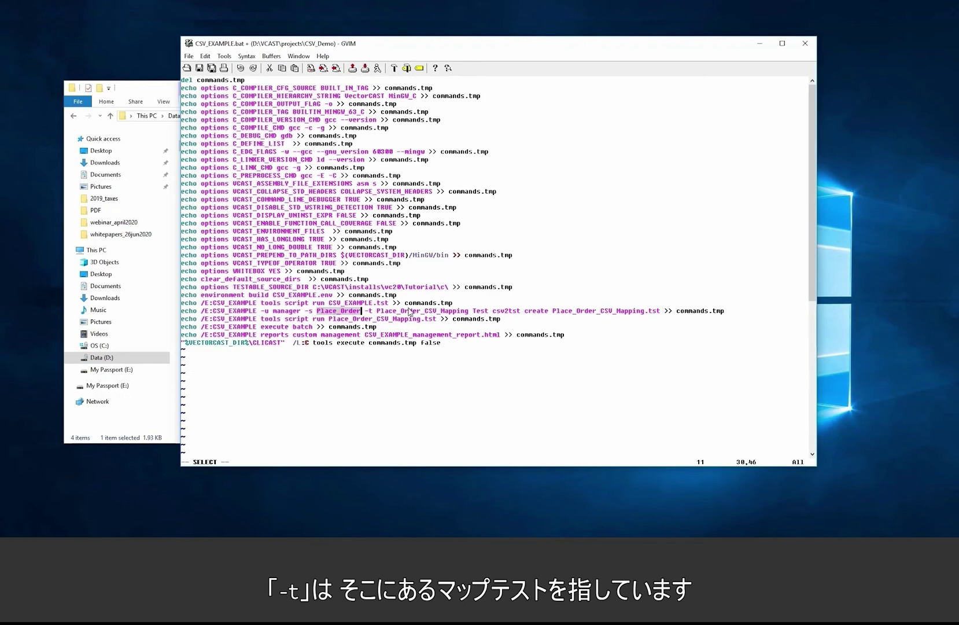
double_click(408, 312)
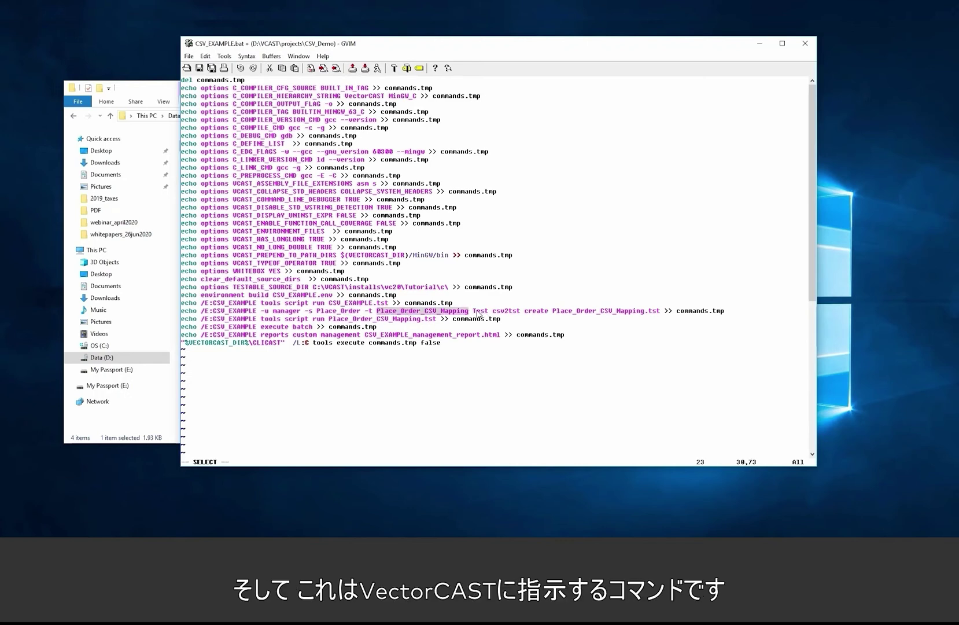
drag(473, 311, 550, 316)
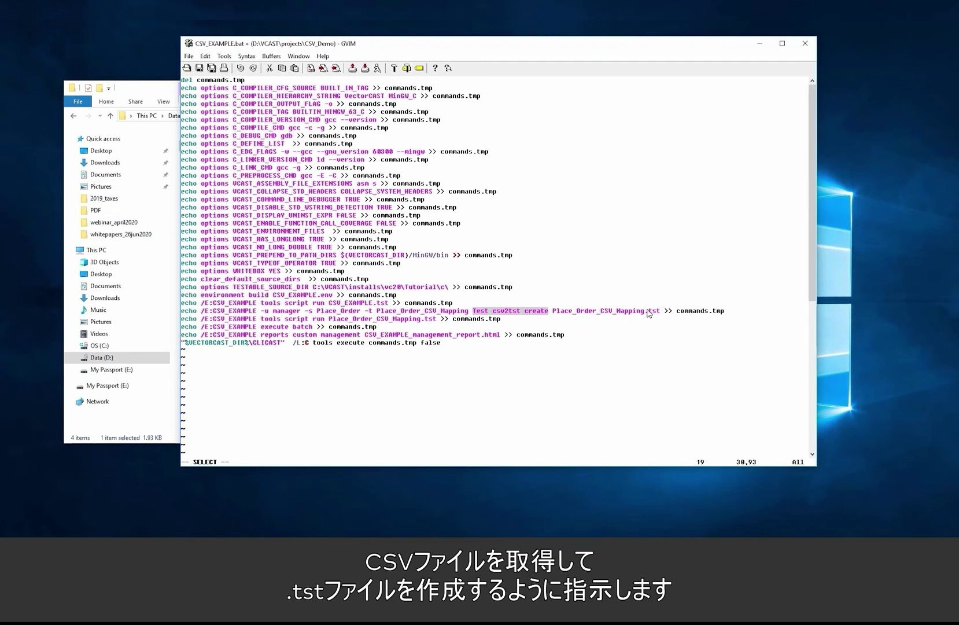
double_click(586, 312)
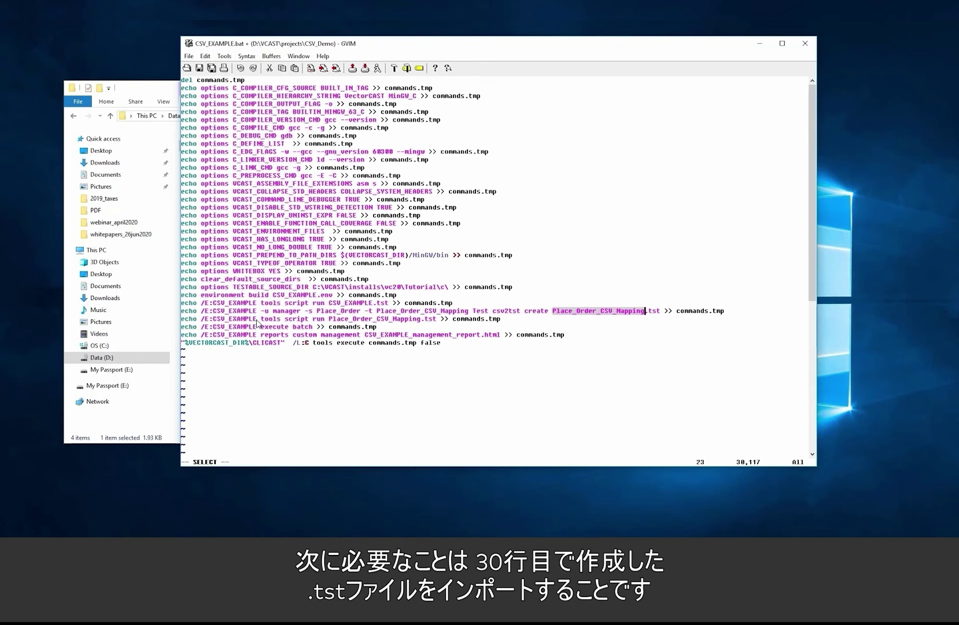
Examine the line that imports Place_Order_CSV_Mapping.tst, the execute batch command and the use of commands.tmp.
drag(258, 323, 438, 326)
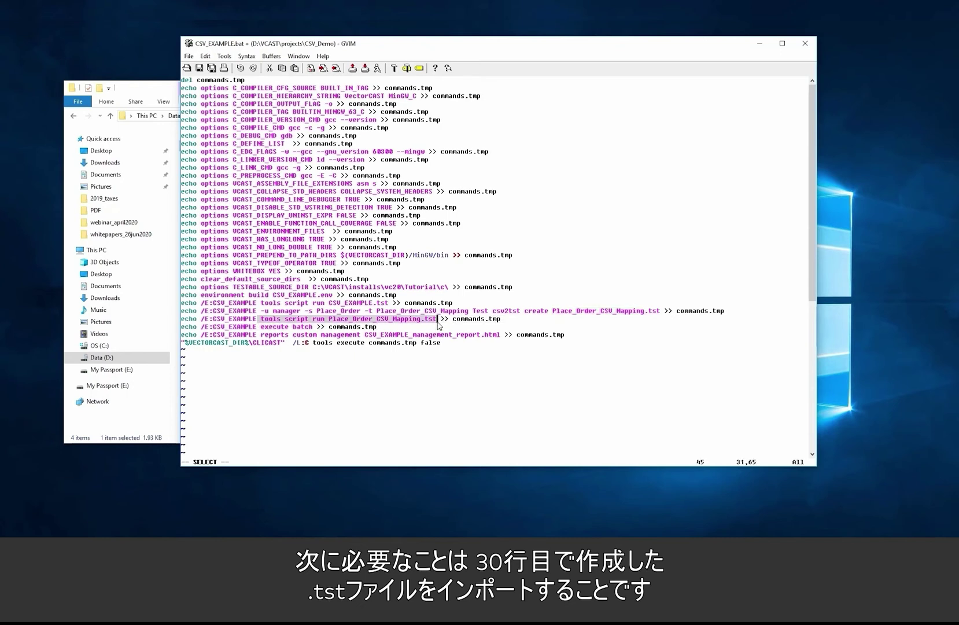
click(443, 319)
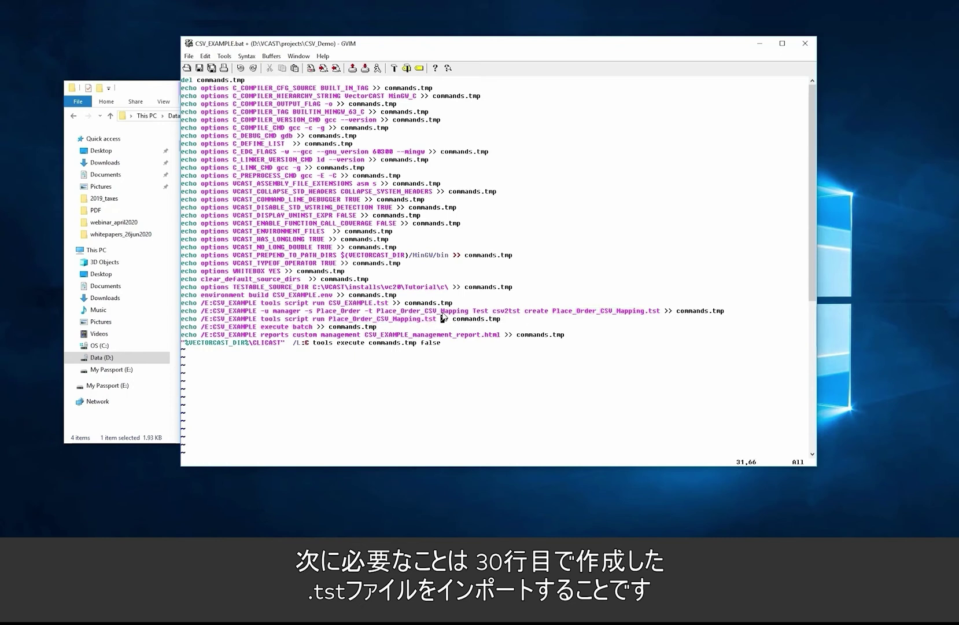
click(443, 314)
click(426, 319)
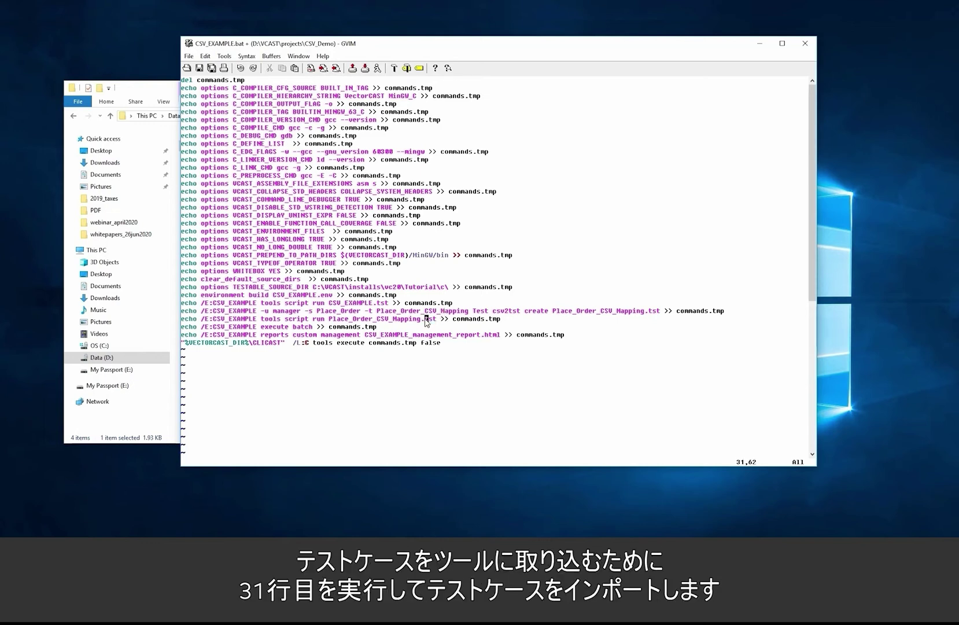
double_click(279, 327)
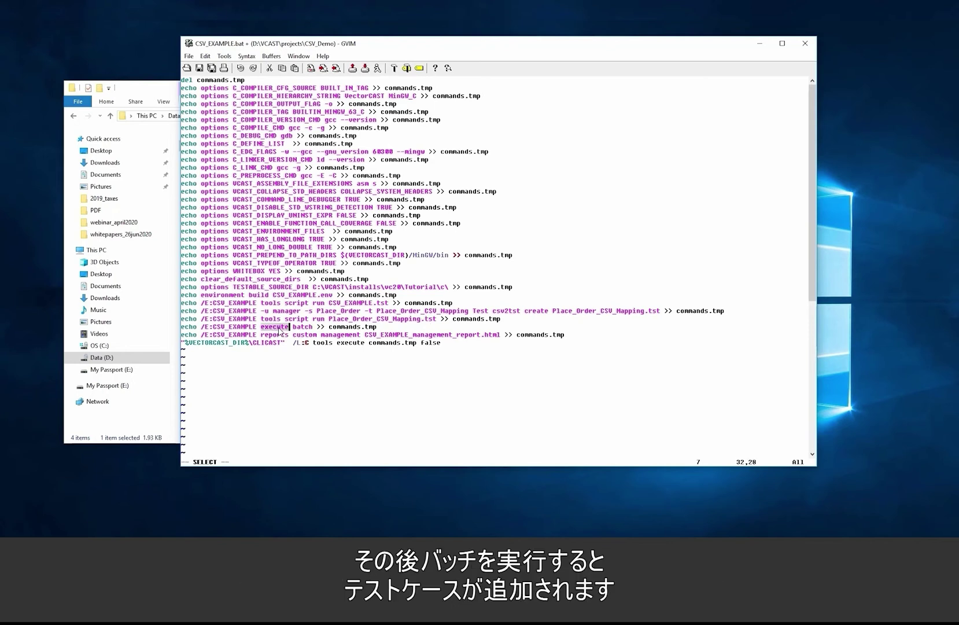
click(279, 327)
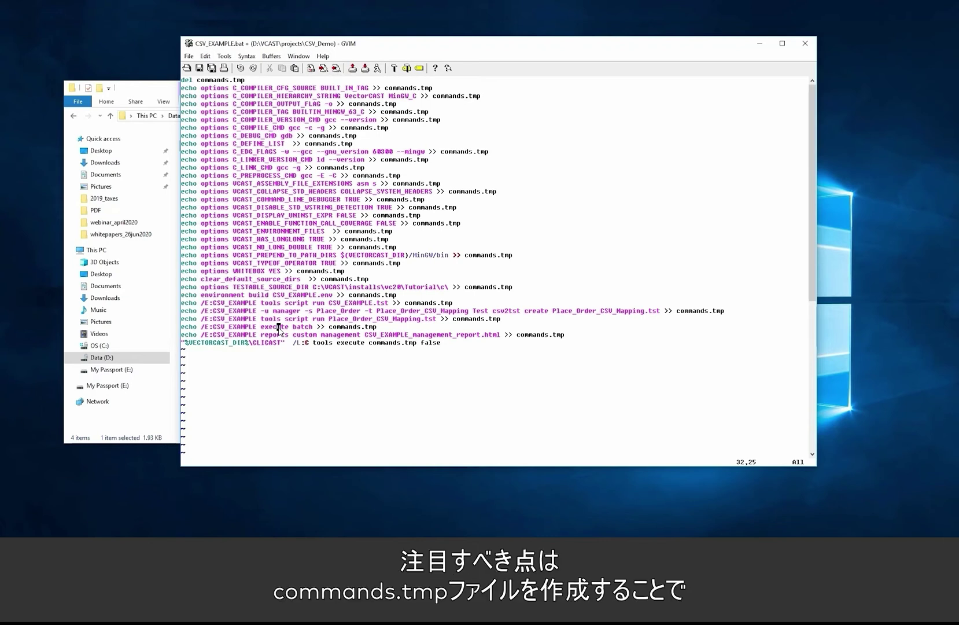
double_click(219, 81)
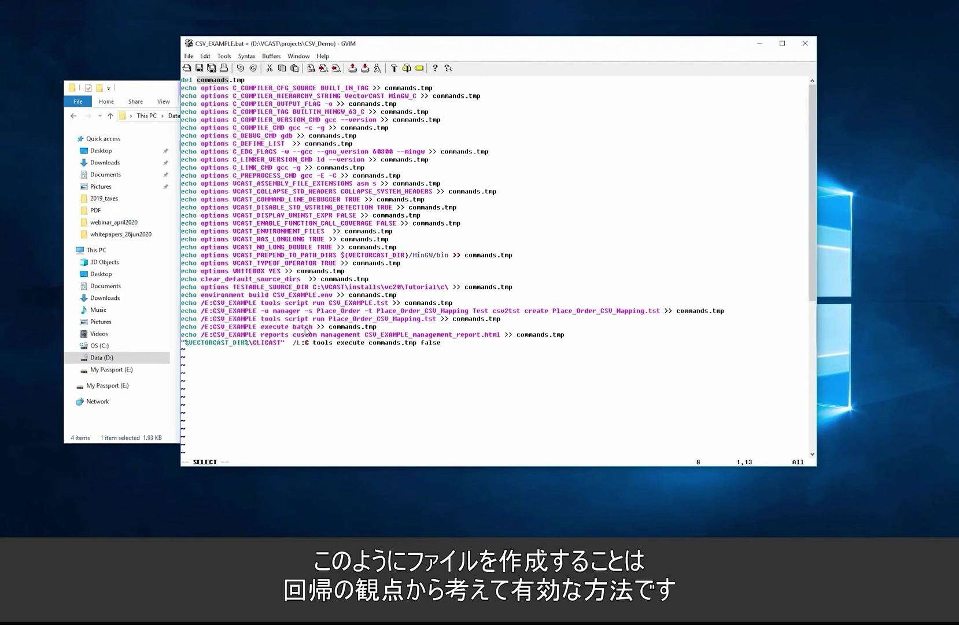
Save CSV_EXAMPLE.bat with the added commands and close the editor.
key(Escape)
text(:w)
key(Return)
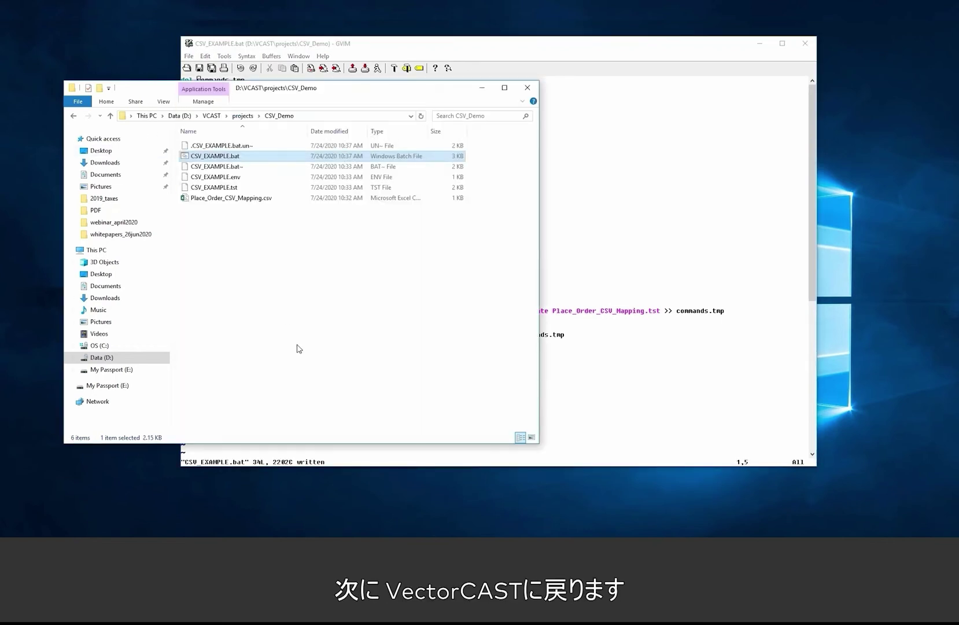
click(590, 218)
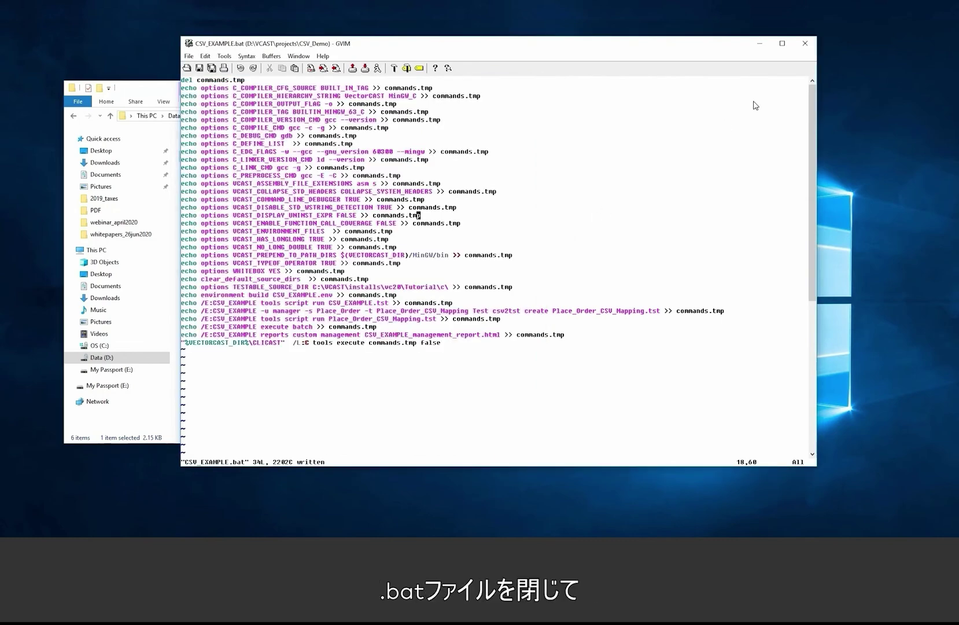
click(805, 43)
Delete the Vim backup files .CSV_EXAMPLE.bat.un~ and CSV_EXAMPLE.bat~ from the CSV_Demo folder.
click(229, 146)
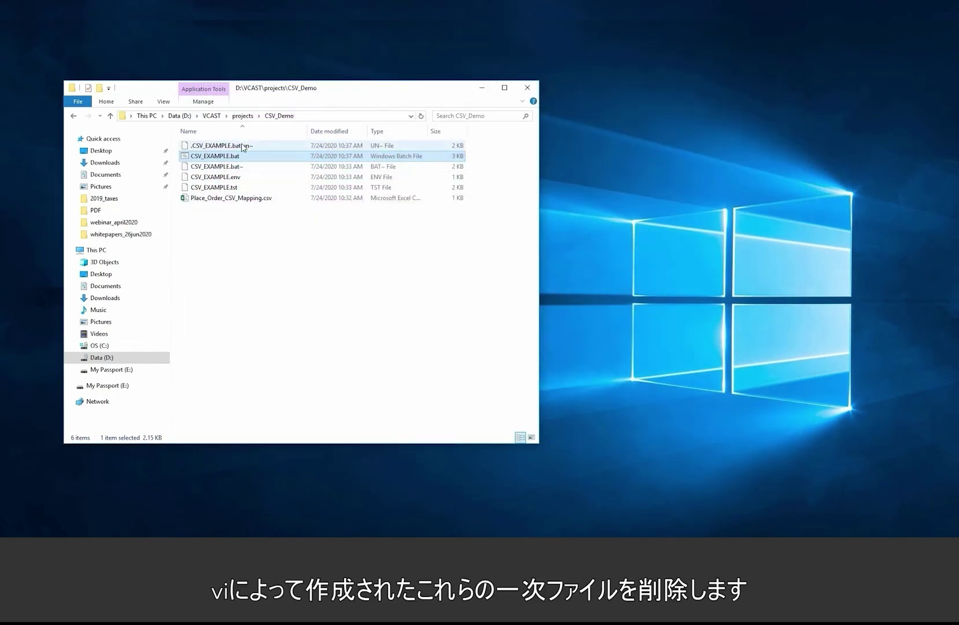
ctrl+click(247, 169)
key(Delete)
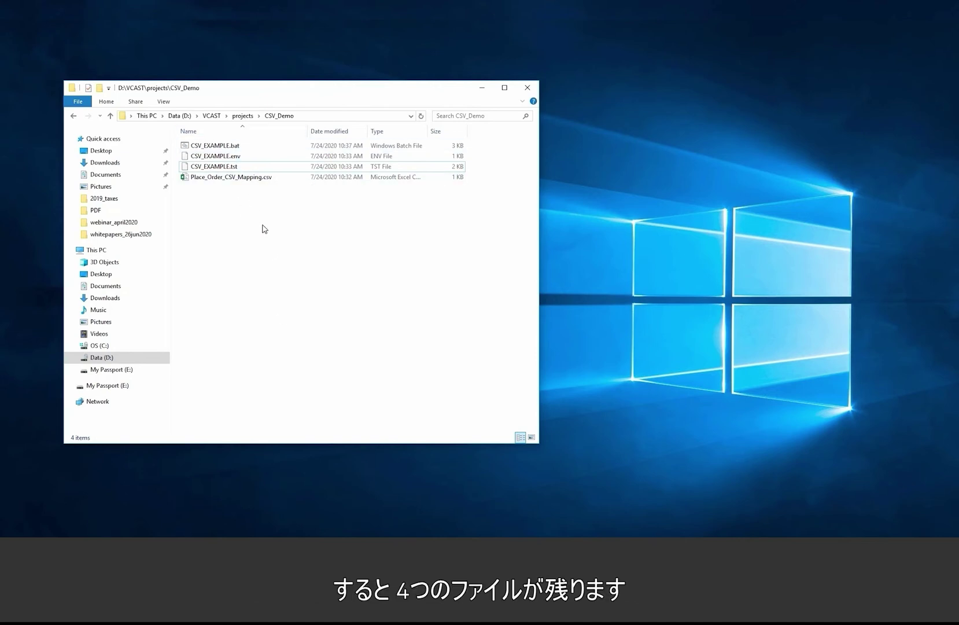
Open a command prompt in the CSV_Demo folder and run CSV_EXAMPLE.bat.
click(306, 116)
text(cmd)
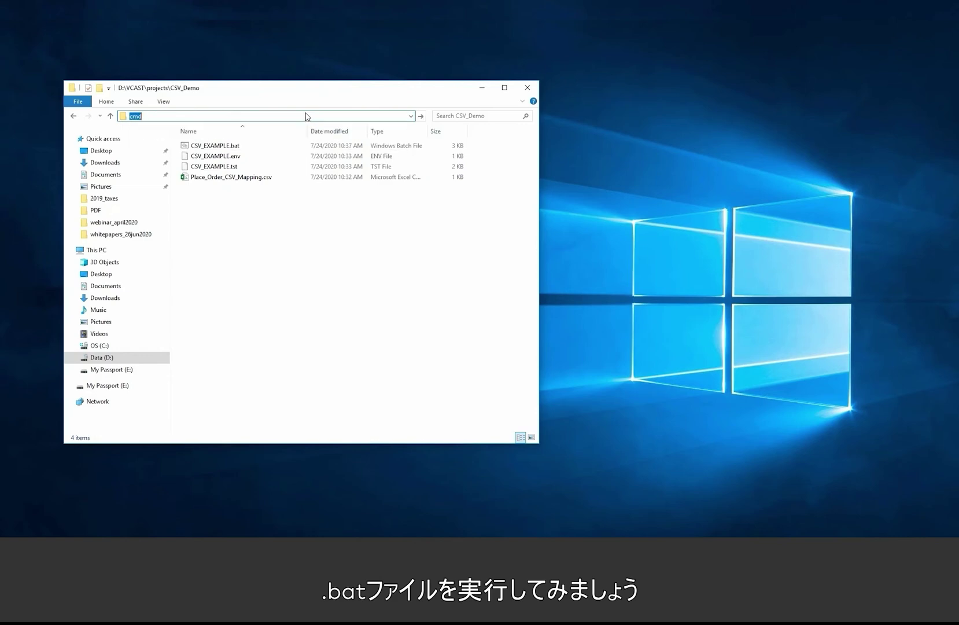
key(Return)
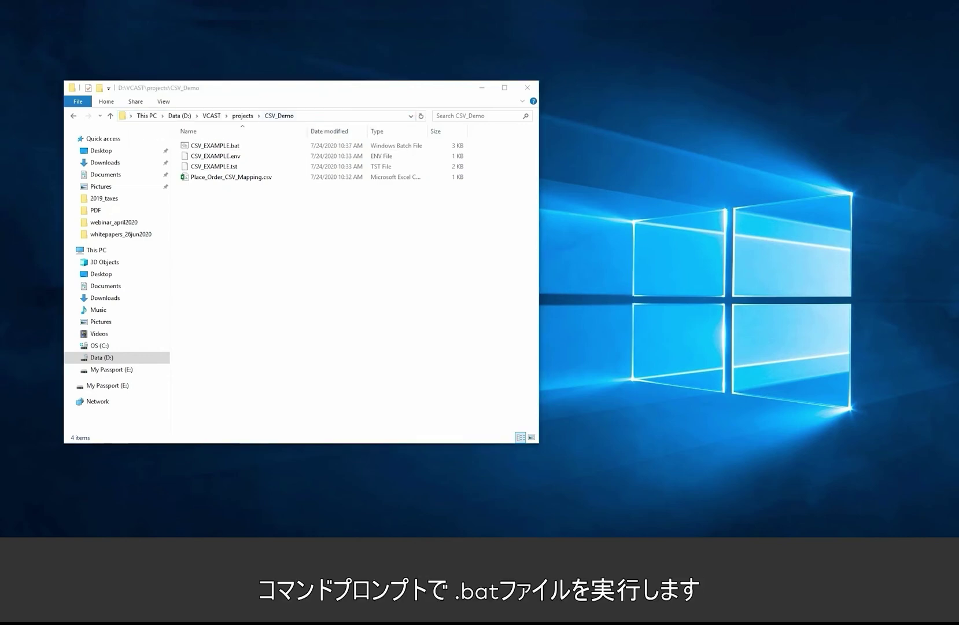
click(536, 159)
key(Escape)
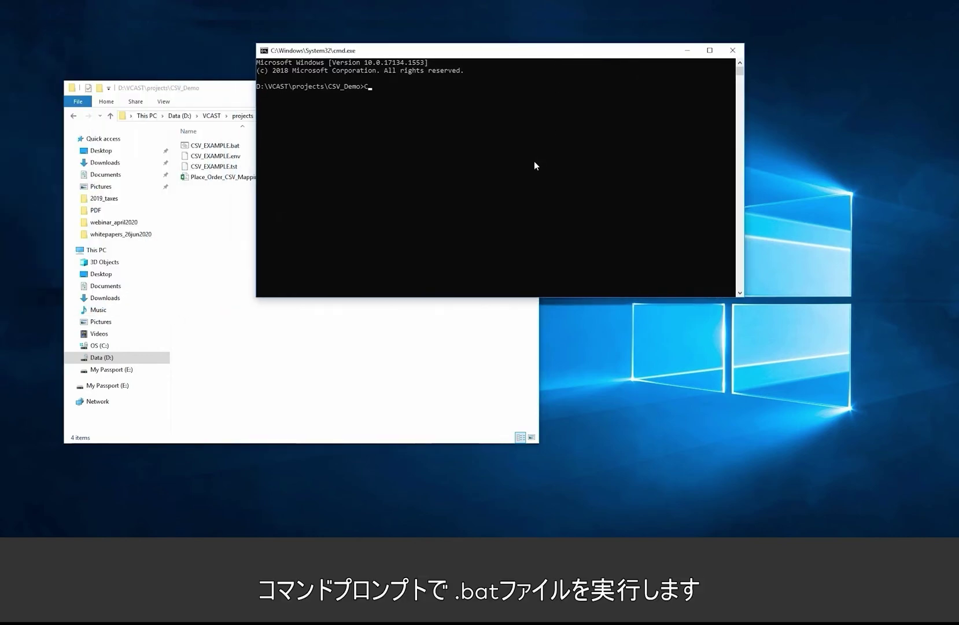
text(CSV_EXAMPLE.bat)
key(Return)
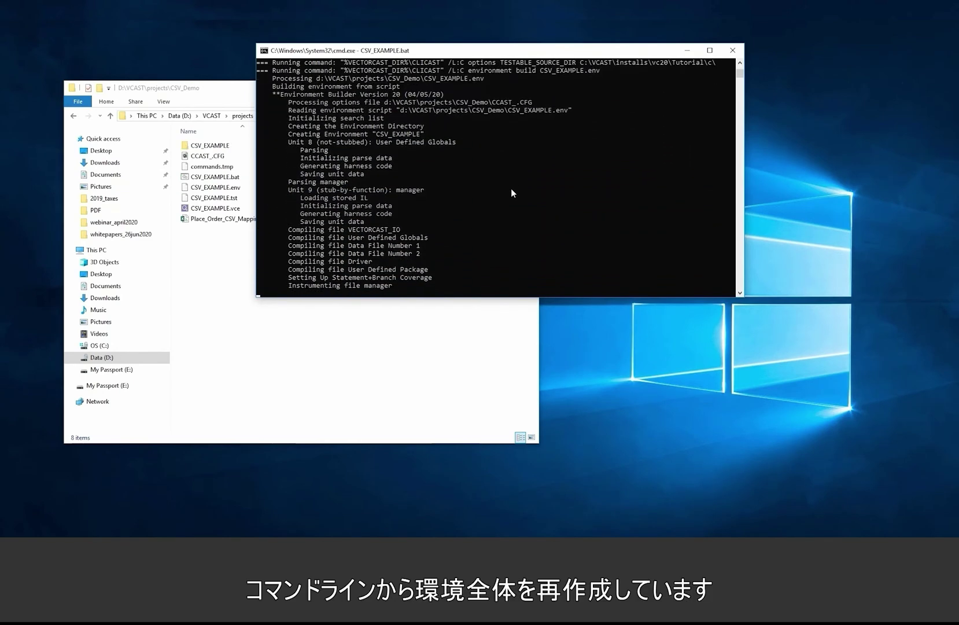
Enlarge the command prompt window and open CSV_EXAMPLE_management_report.html from the command line.
drag(510, 297, 503, 388)
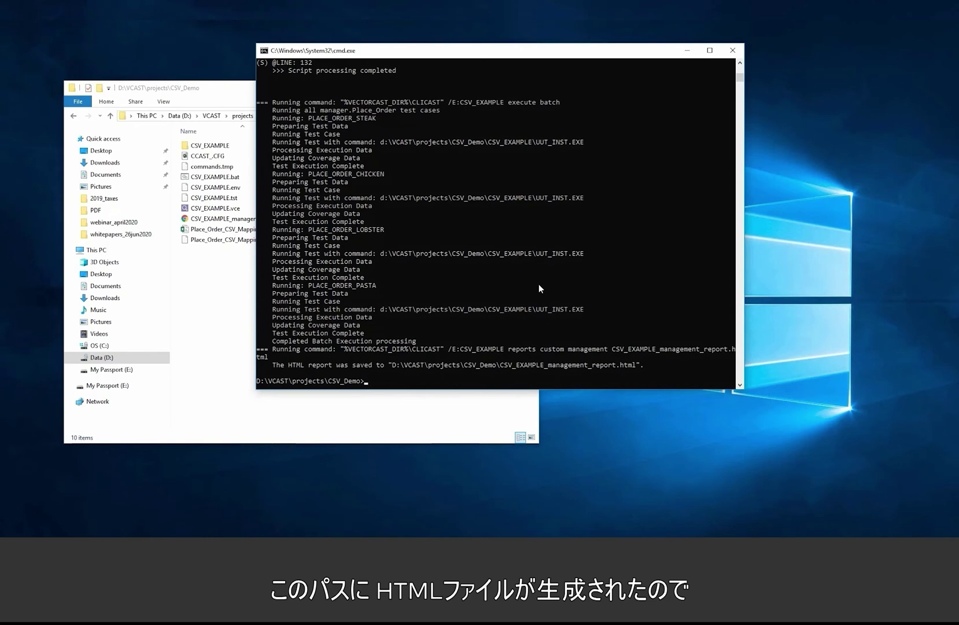
drag(392, 366, 635, 368)
right_click(609, 383)
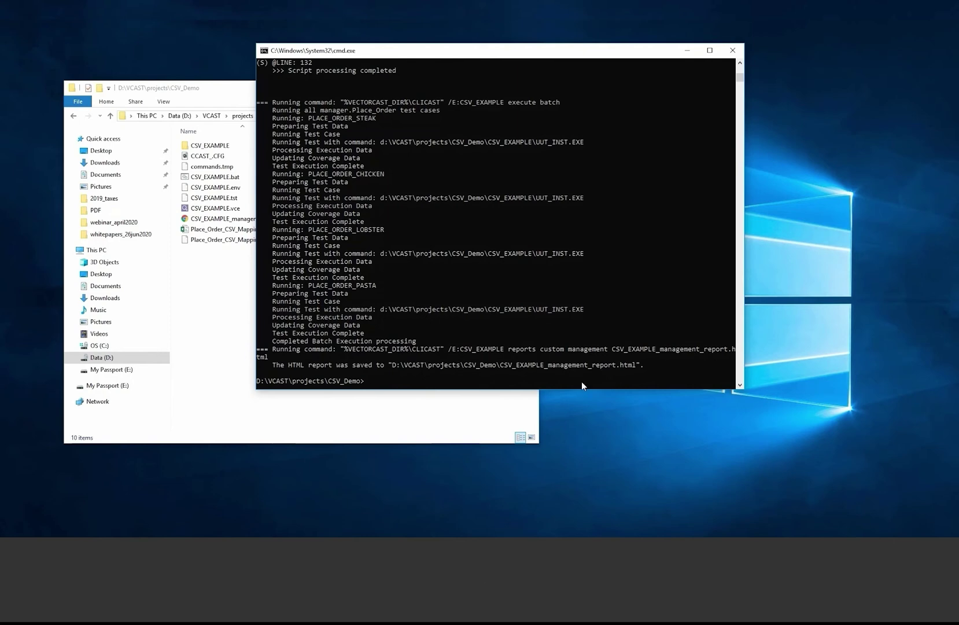
click(473, 373)
text(CSV_EXAMPLE_management_report.html)
key(Return)
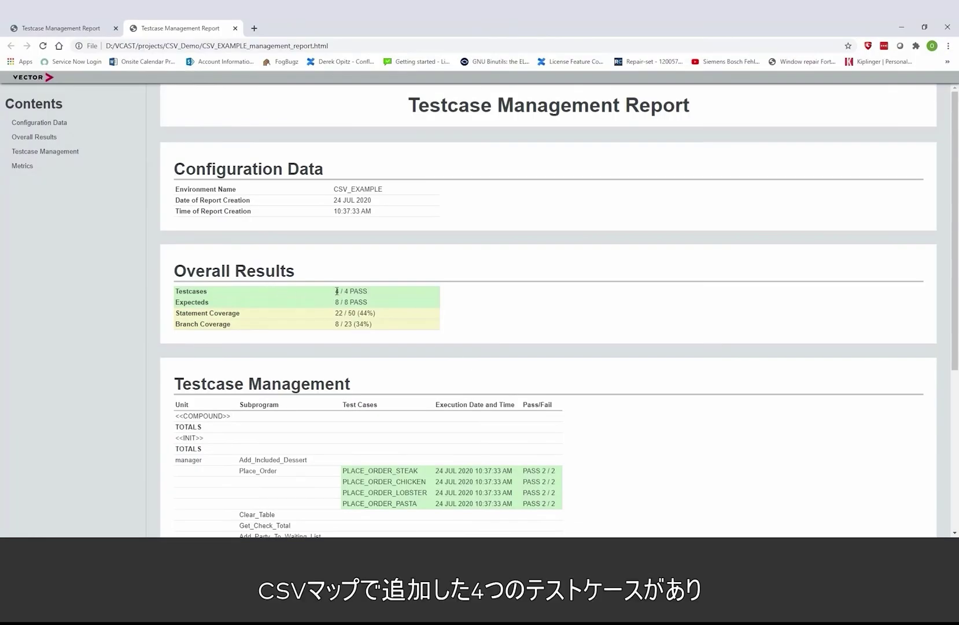
Check the report's overall test case and expected-value results against the test rows in Place_Order_CSV_Mapping.csv.
drag(335, 291, 370, 296)
key(alt+Tab)
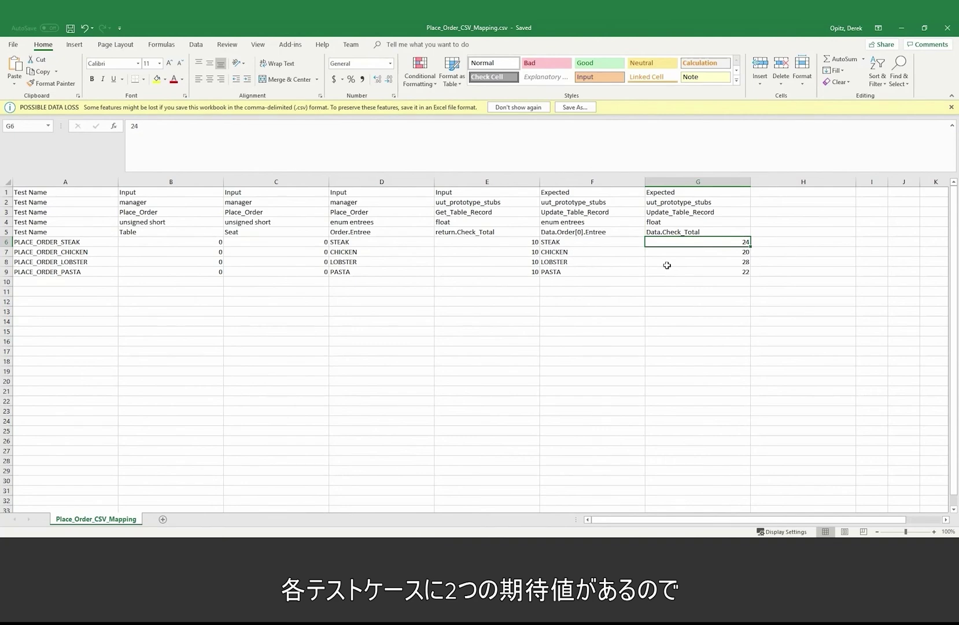
click(901, 27)
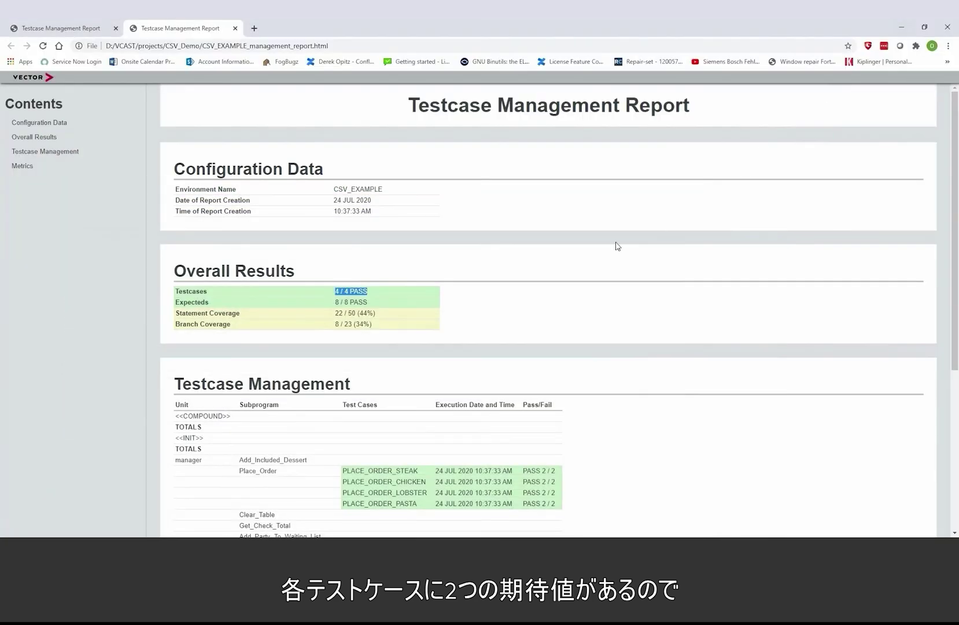
click(337, 301)
drag(337, 302, 379, 305)
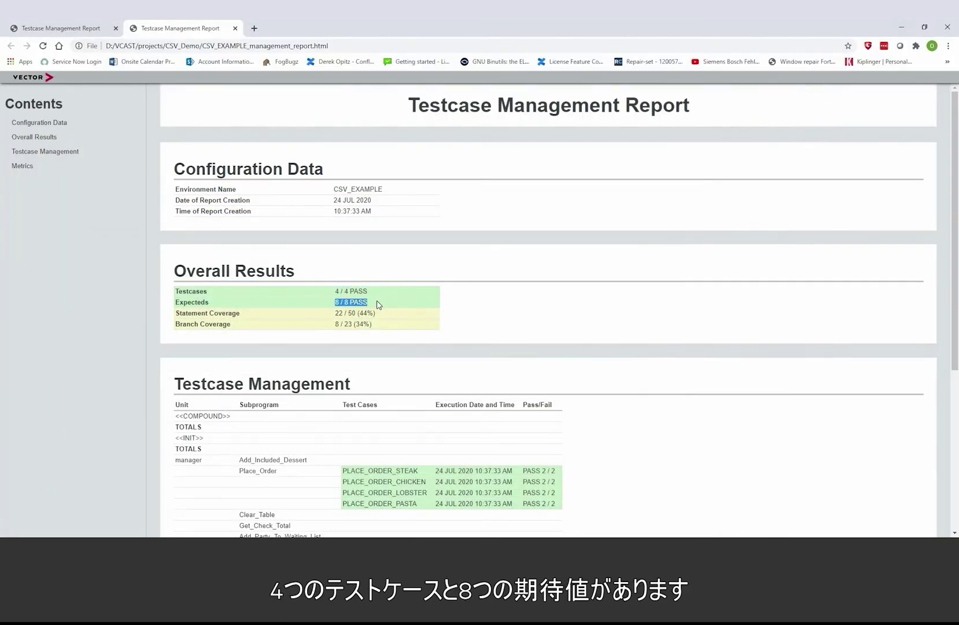
Review the report's Testcase Management and Metrics sections, and return to the CSV_Demo folder in File Explorer.
click(508, 293)
scroll(503, 293, down, 3)
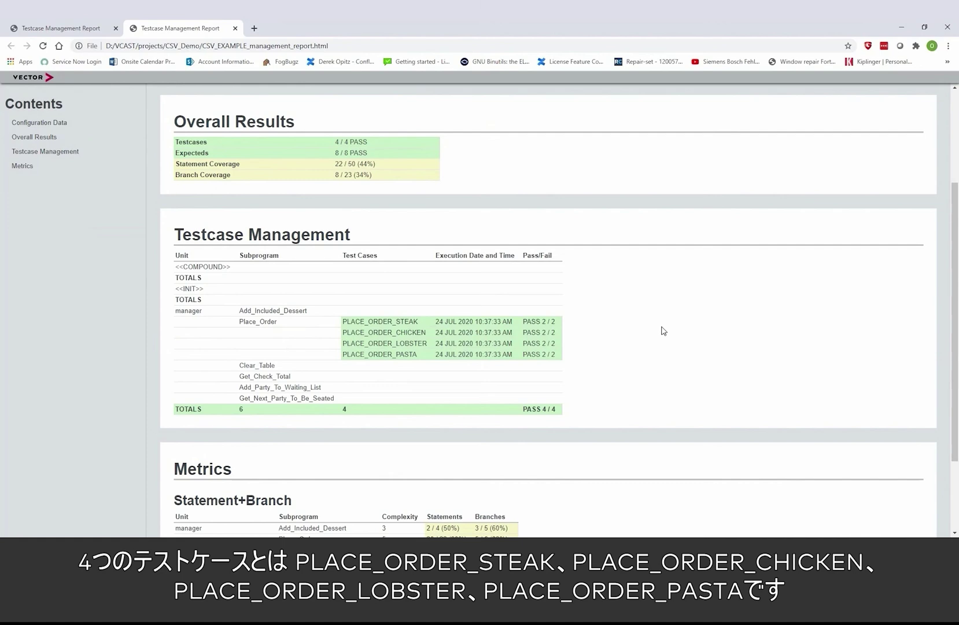
scroll(662, 330, down, 2)
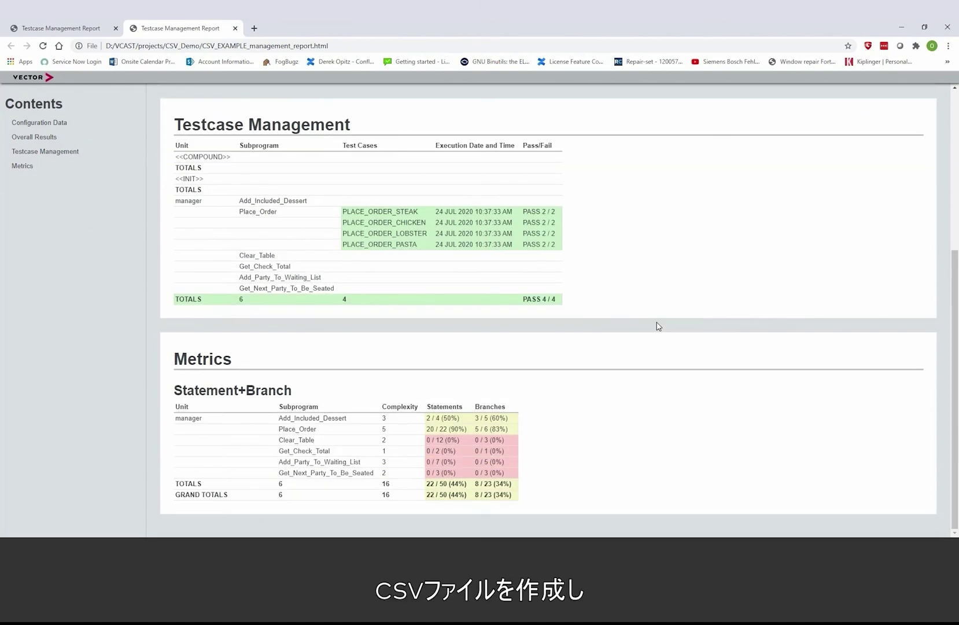
click(901, 27)
click(212, 287)
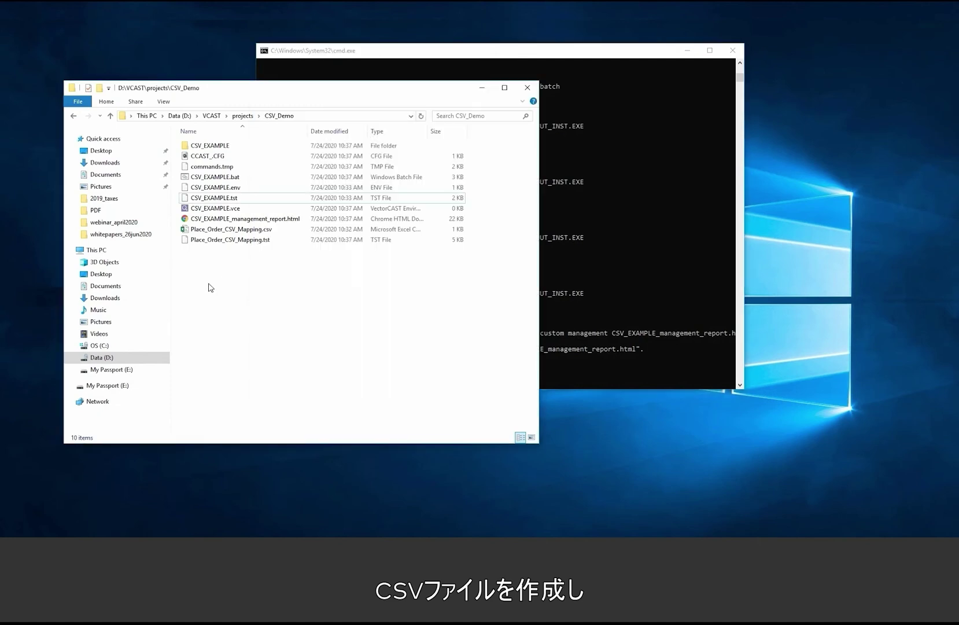
Delete the CSV_EXAMPLE folder, CCAST_.CFG, commands.tmp, CSV_EXAMPLE.vce, CSV_EXAMPLE_management_report.html and Place_Order_CSV_Mapping.tst from the CSV_Demo folder.
click(250, 233)
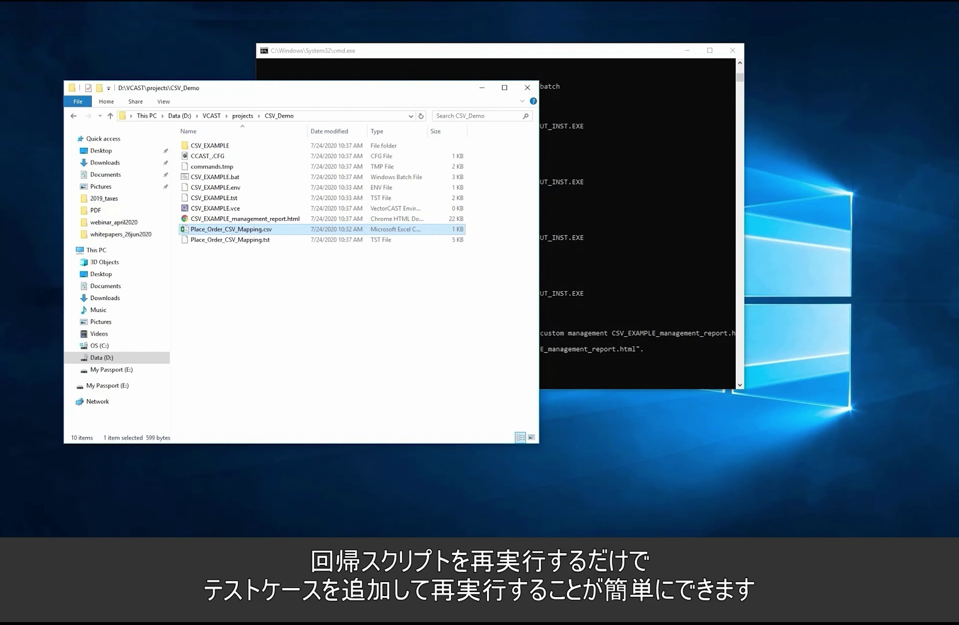
click(292, 306)
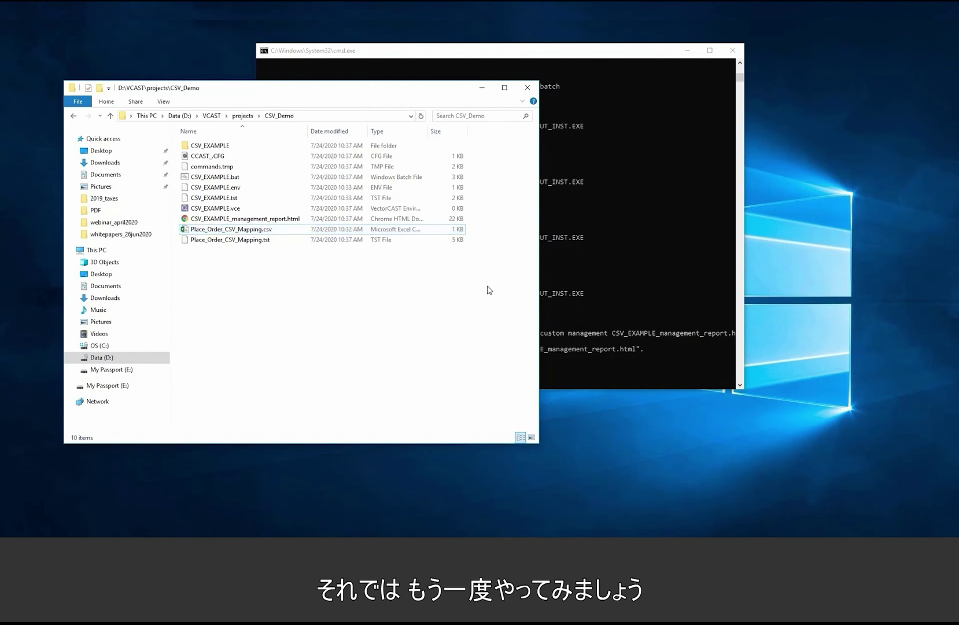
click(214, 146)
shift+click(214, 156)
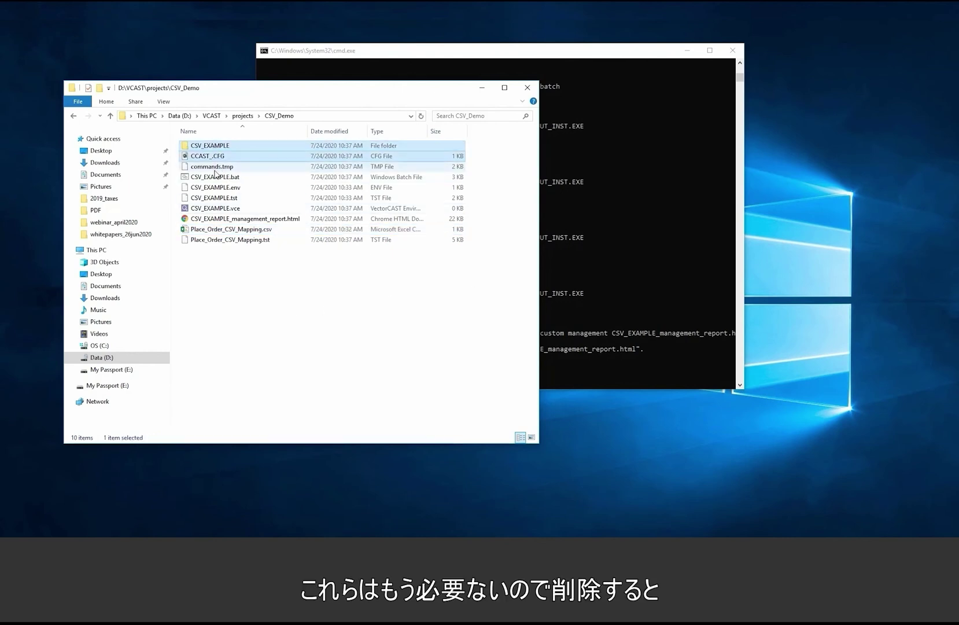
shift+click(215, 168)
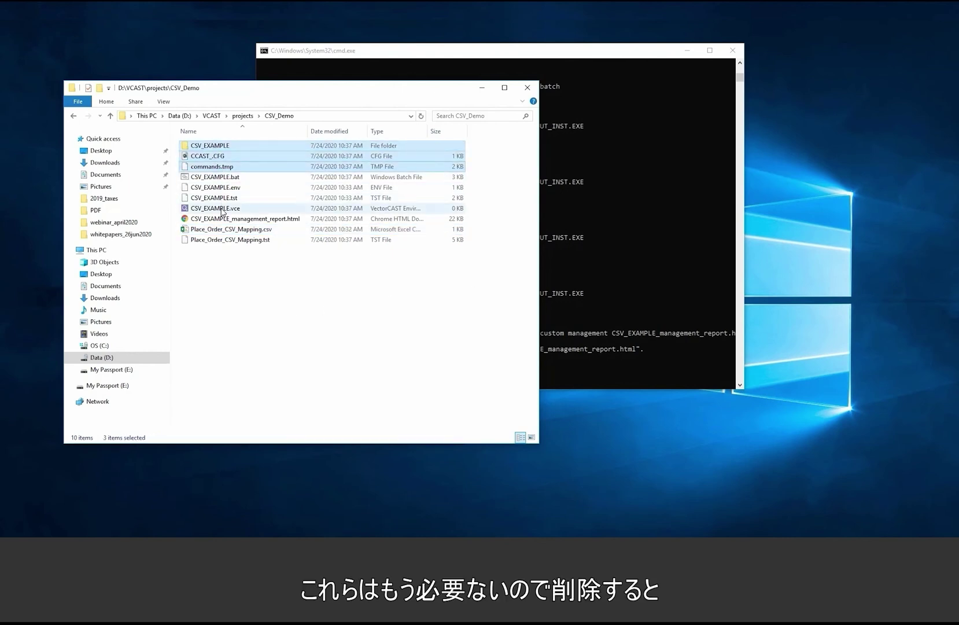
ctrl+click(222, 209)
ctrl+click(226, 219)
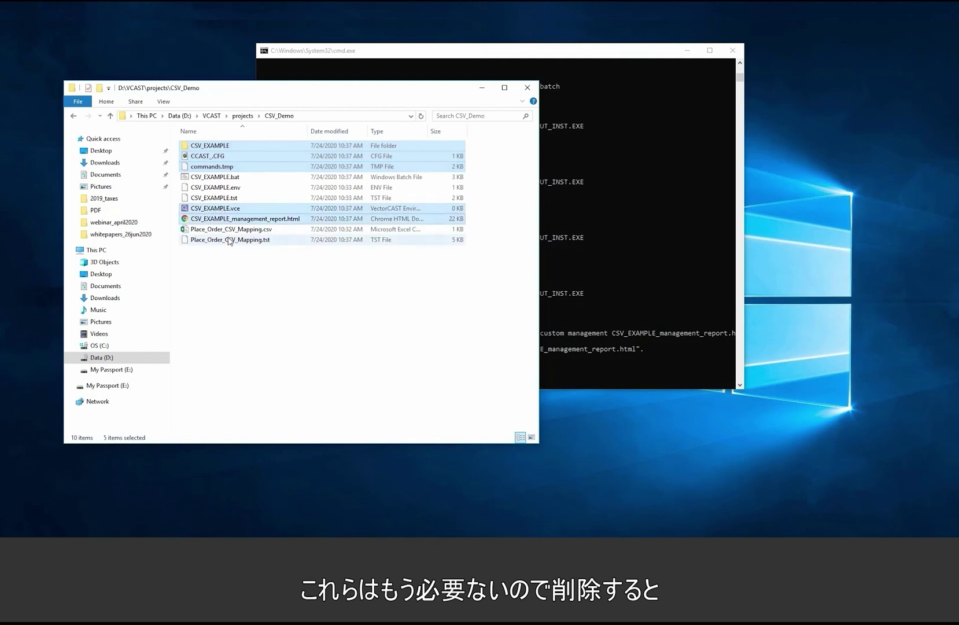
ctrl+click(230, 239)
key(Delete)
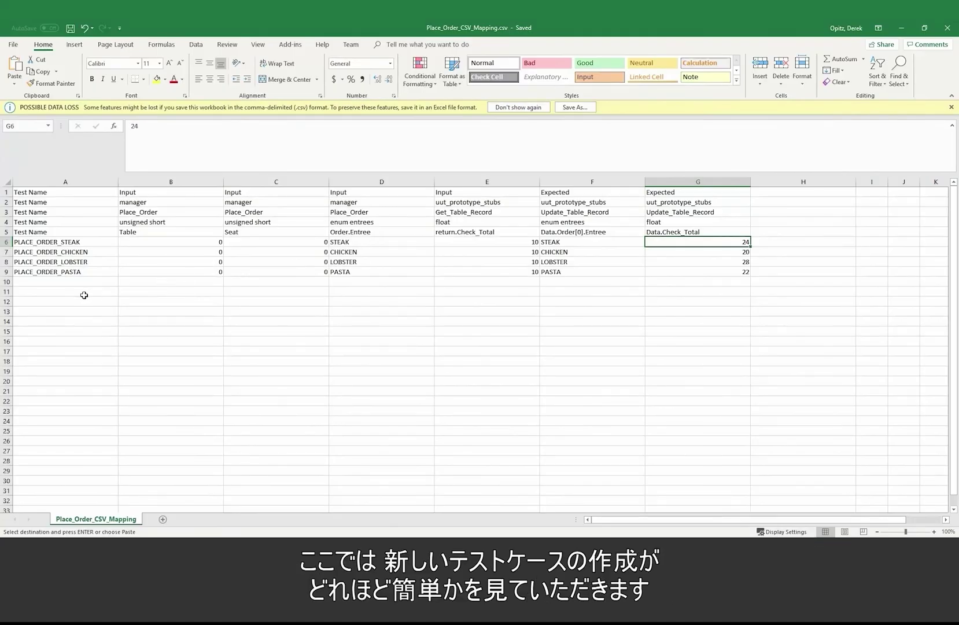
In Excel, fill row 10 of Place_Order_CSV_Mapping.csv with PLACE_ORDER_PASTA_NOENTREE, 0, 0, 'PASTA,NO_ENTREE', 10, 'PASTA,NO_ENTREE' and '22,10', and save the file.
click(3, 282)
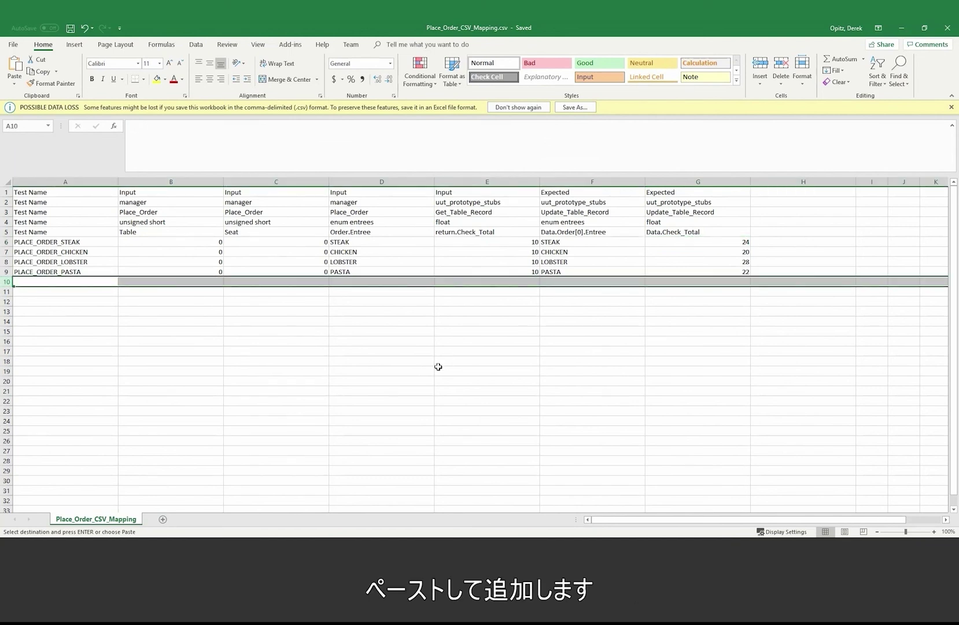
text(PLACE_ORDER_PASTA_NOENTREE	0	0	PASTA,NO_ENTREE	10	PASTA,NO_ENTREE	22,10)
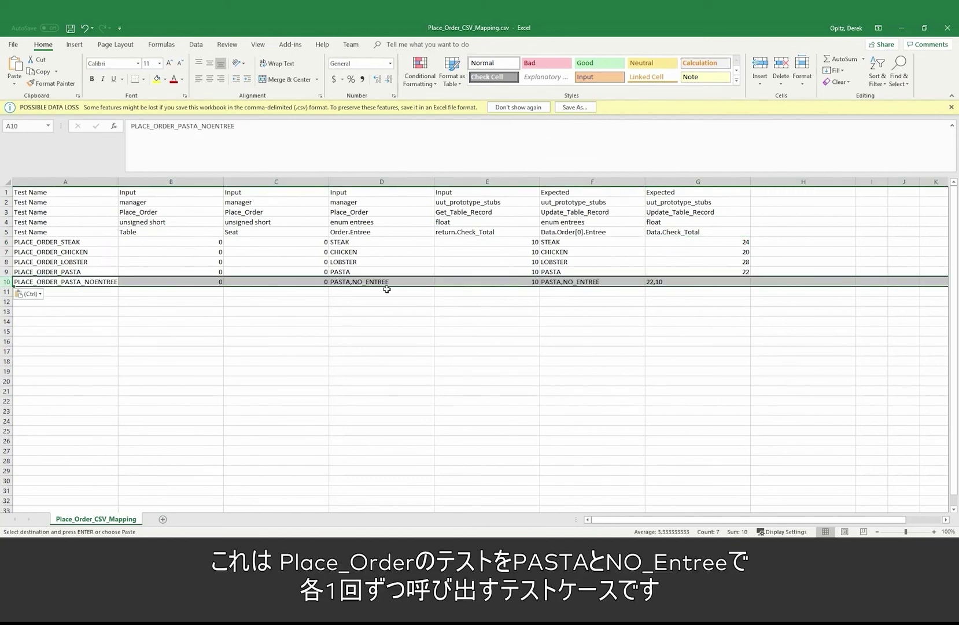
click(662, 283)
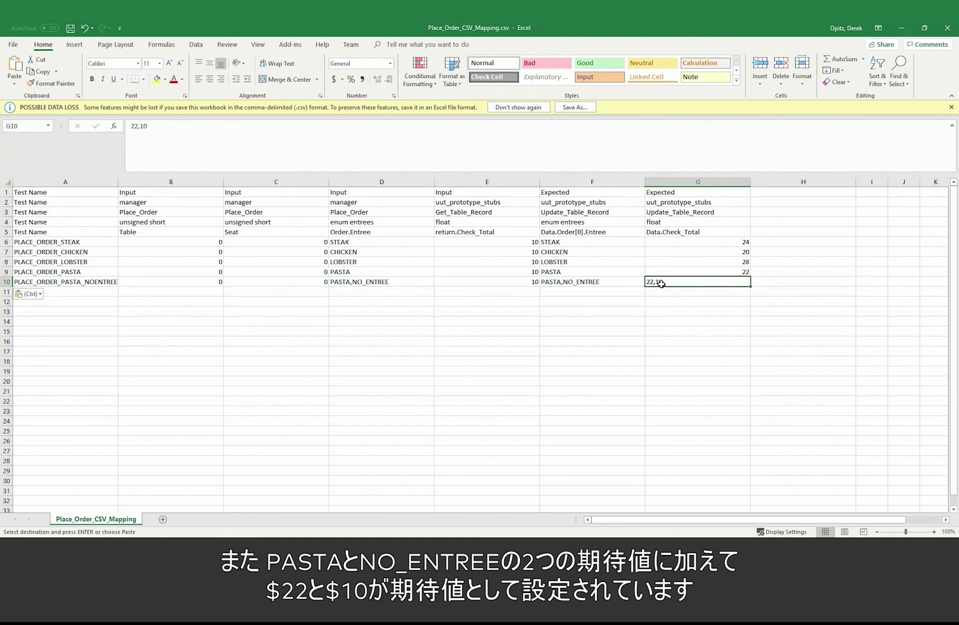
click(70, 29)
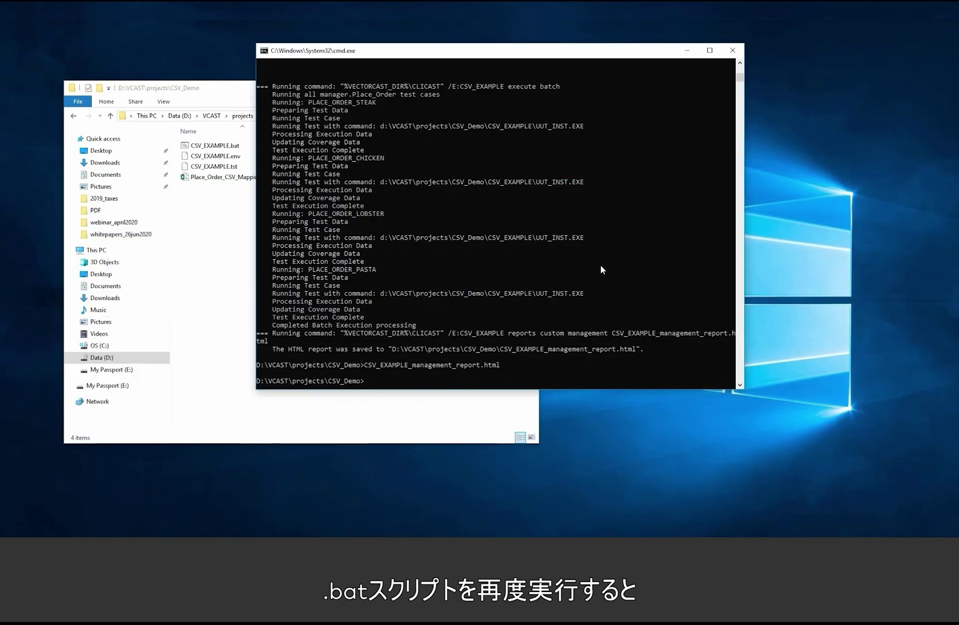
Rerun CSV_EXAMPLE.bat in the command prompt and open CSV_EXAMPLE_management_report.html from the command line.
key(Up)
key(Up)
key(Return)
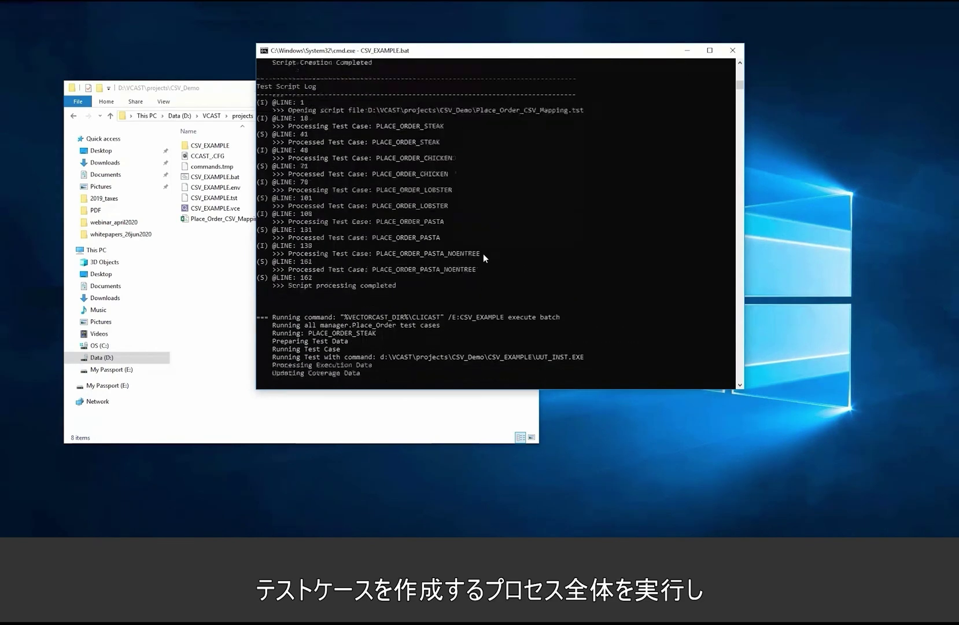
text(CSV_EXAMPLE_management_report.html)
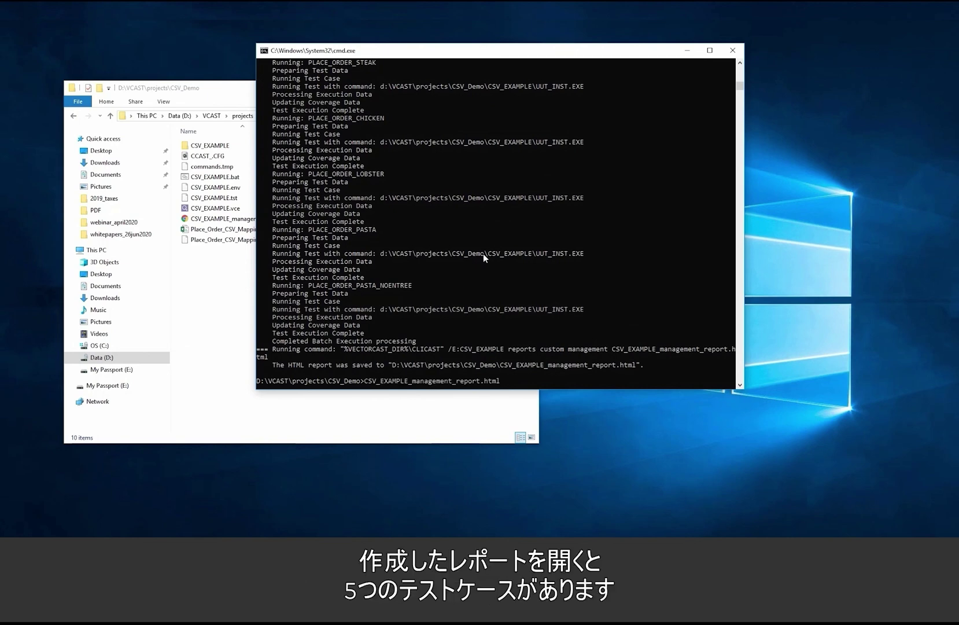
key(Return)
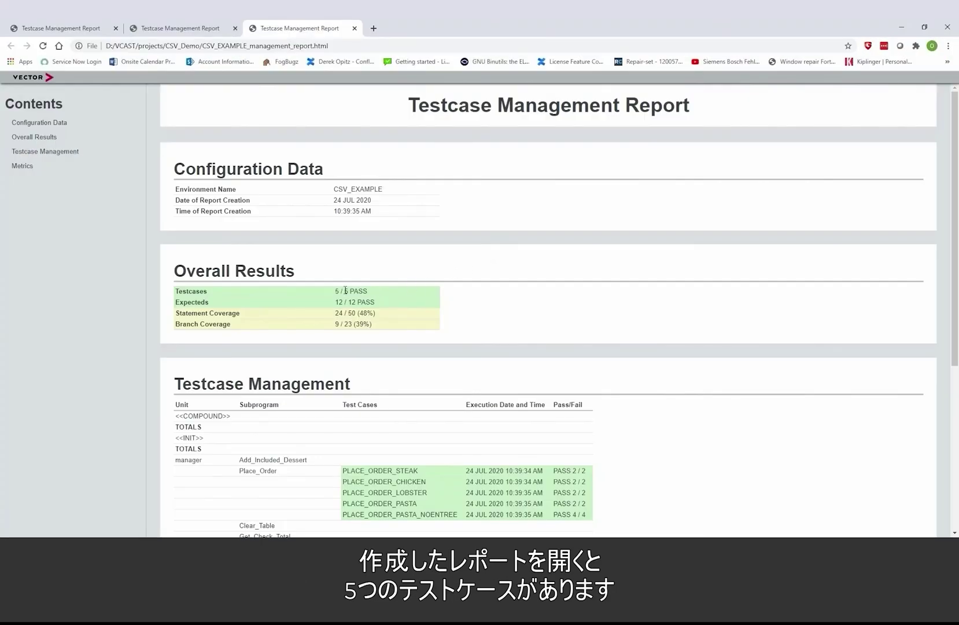
Check the report's overall test case and expected-value results and the pass/fail entry for PLACE_ORDER_PASTA_NOENTREE.
drag(335, 291, 380, 305)
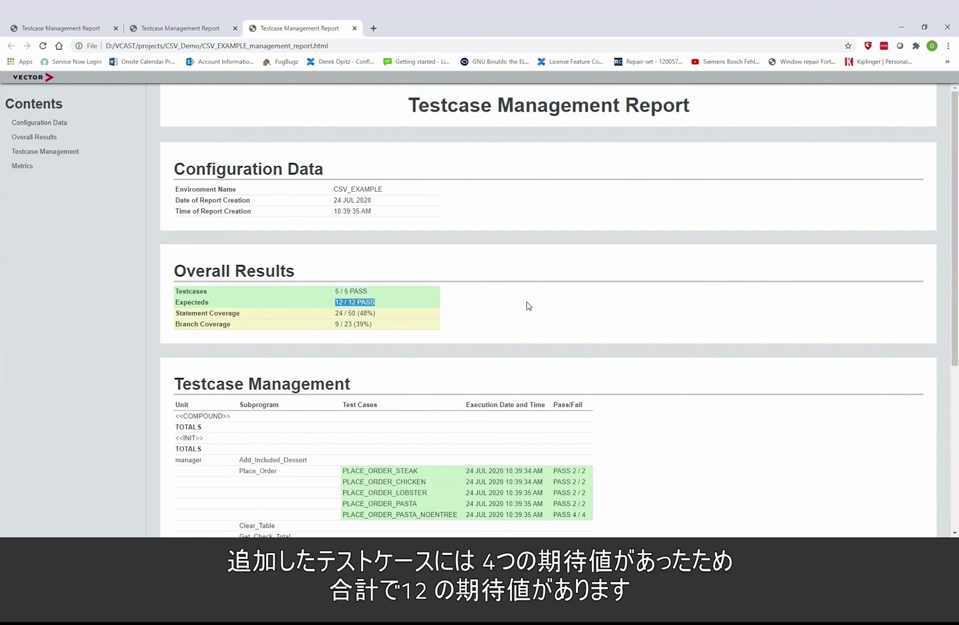
scroll(529, 305, down, 3)
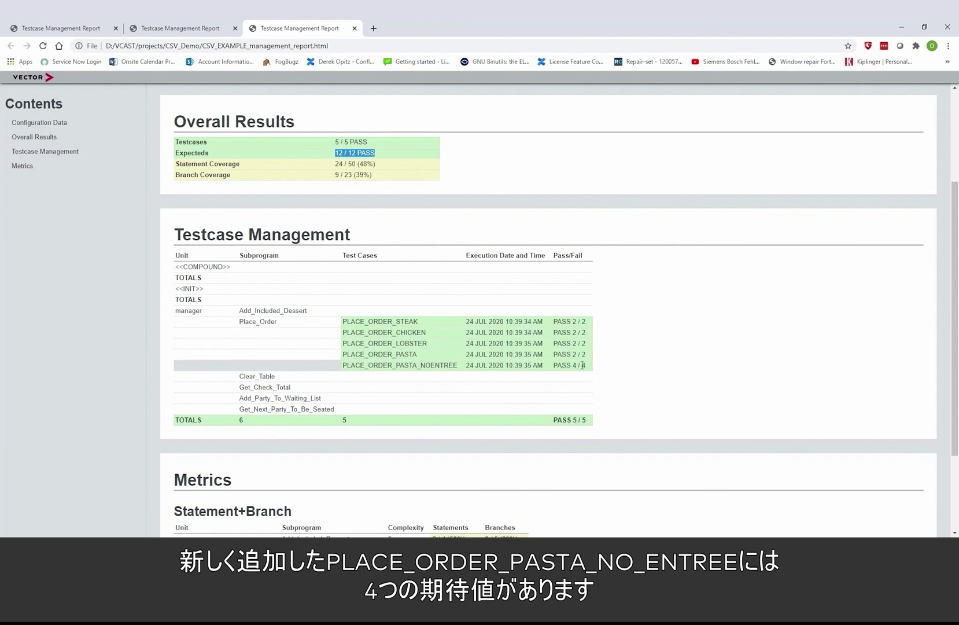
drag(587, 365, 571, 366)
click(661, 362)
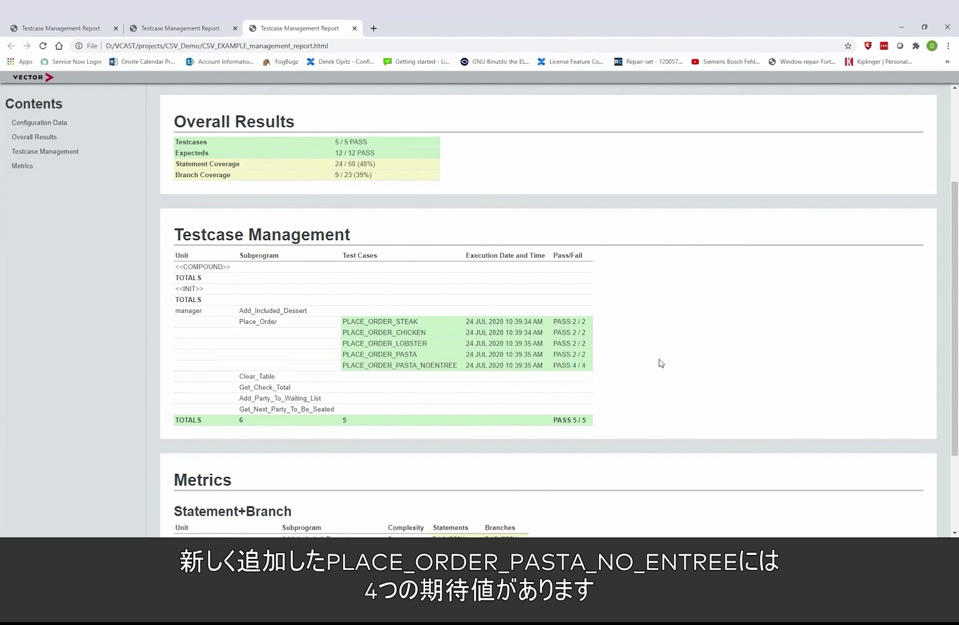